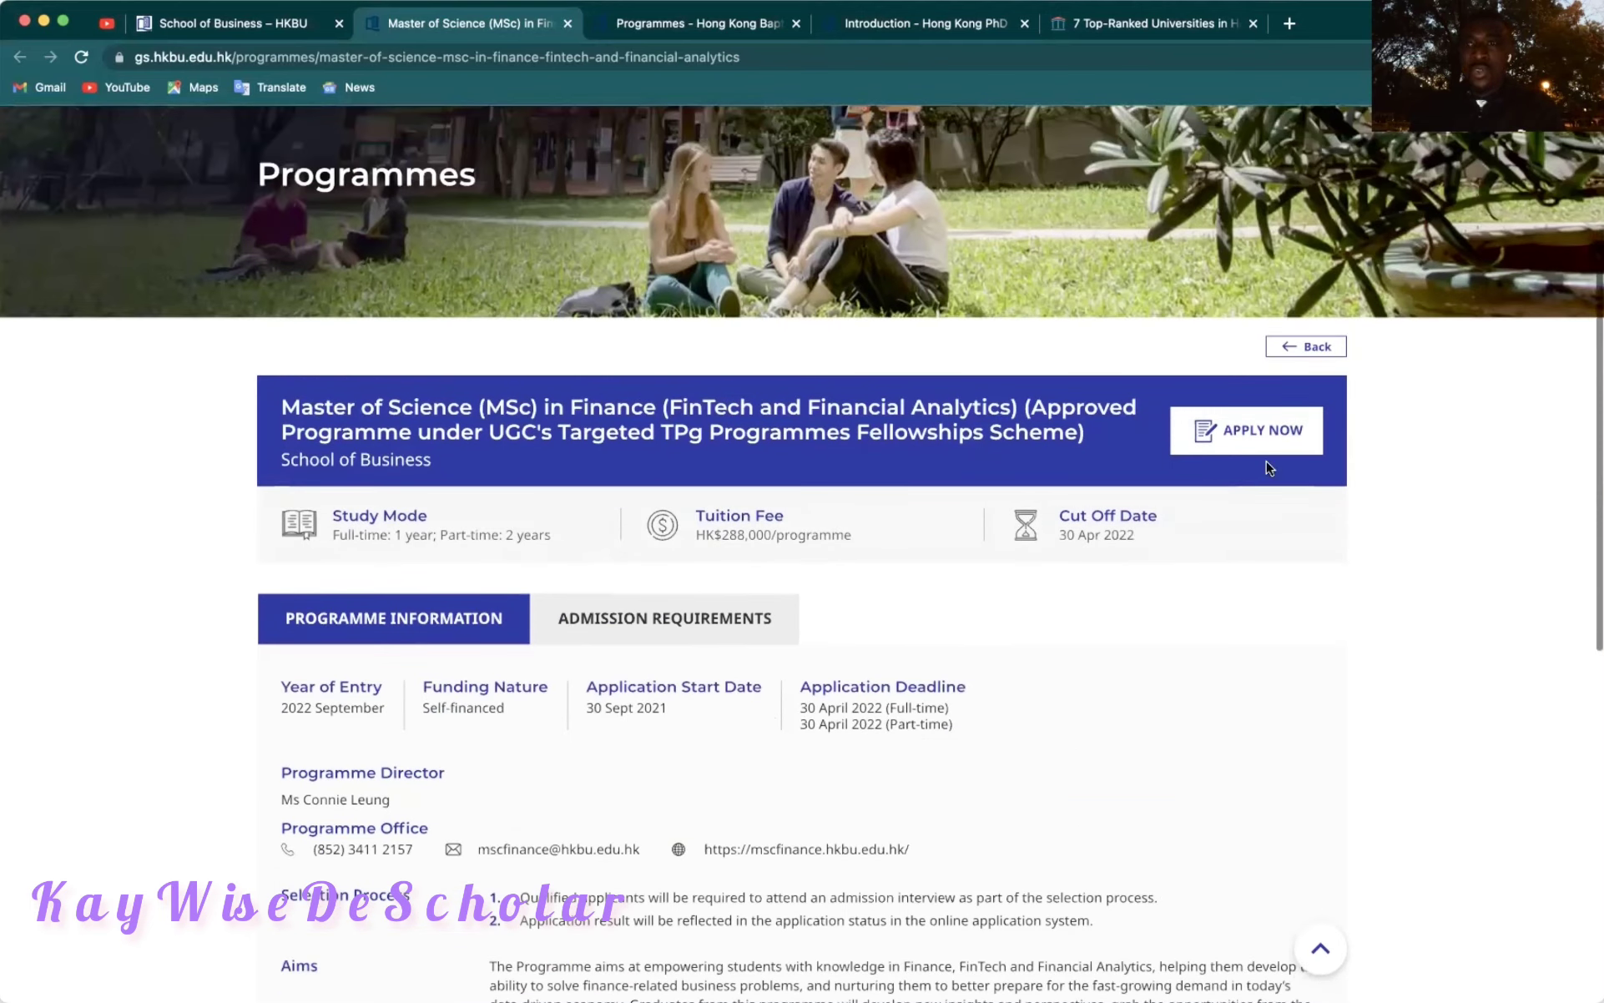
Open the MSc Finance 'programme website' link from Study Curriculum in a new tab.
{"action": "scroll", "coordinate": [1031, 673], "scroll_direction": "down", "scroll_amount": 9}
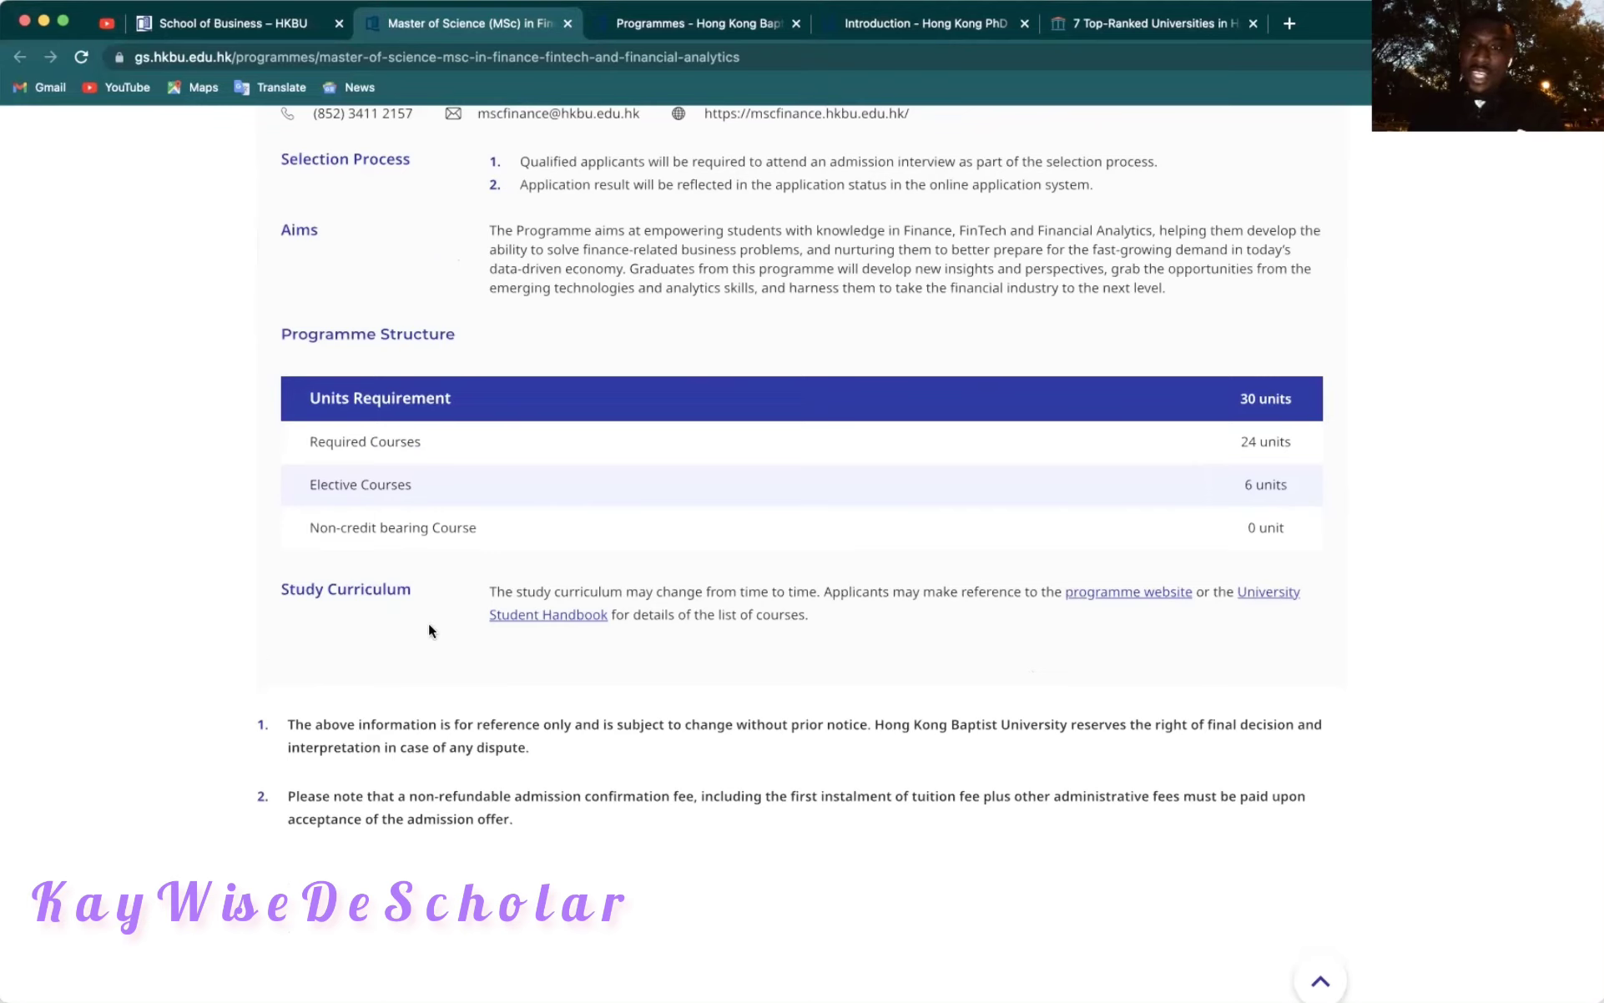
{"action": "left_click", "coordinate": [1120, 600]}
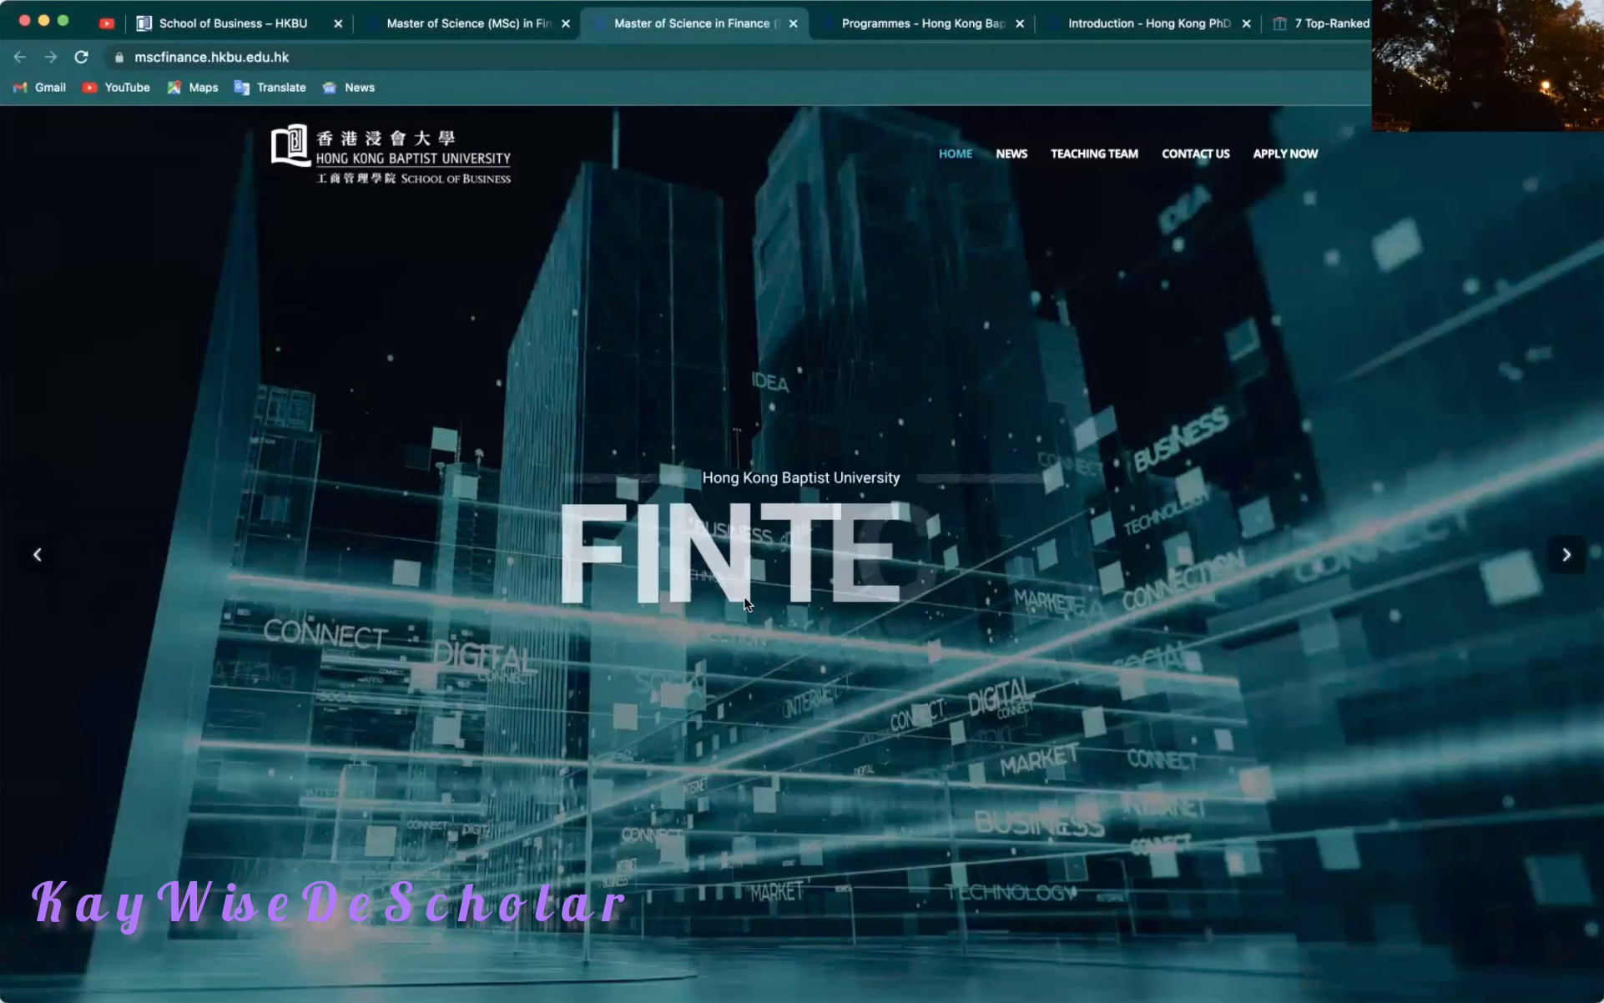
Scroll past the FinTech banner to Programme Characteristics and the Finance, FinTech and Financial Analytics objective.
{"action": "scroll", "coordinate": [725, 592], "scroll_direction": "down", "scroll_amount": 3}
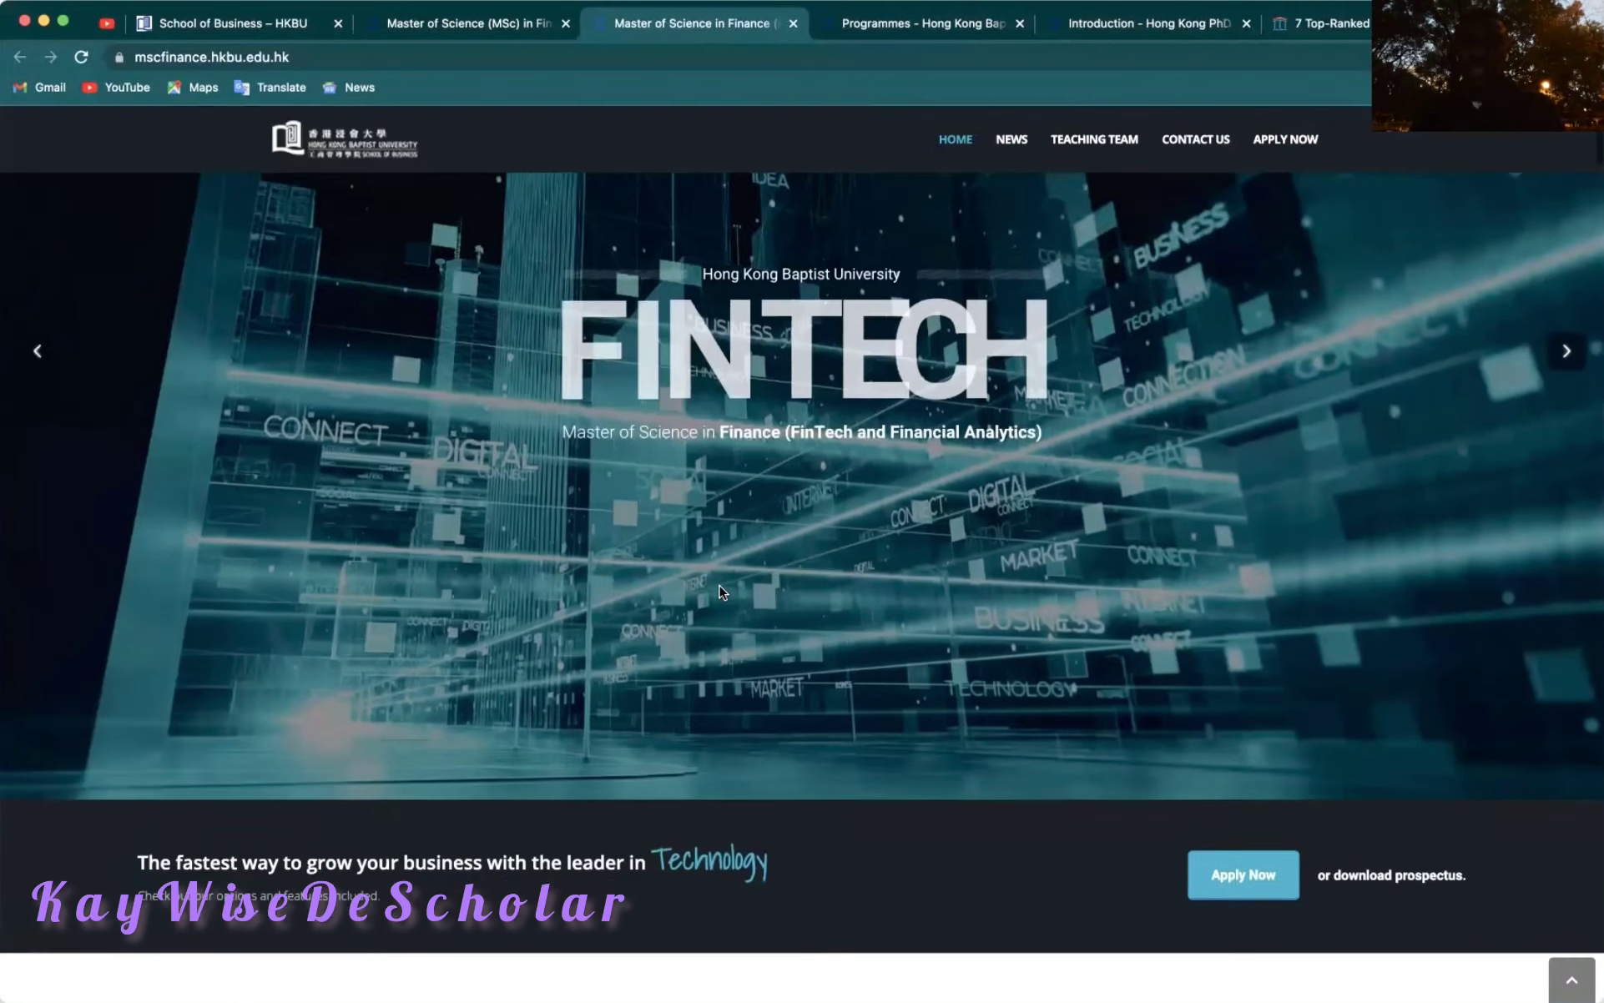
{"action": "scroll", "coordinate": [722, 591], "scroll_direction": "down", "scroll_amount": 10}
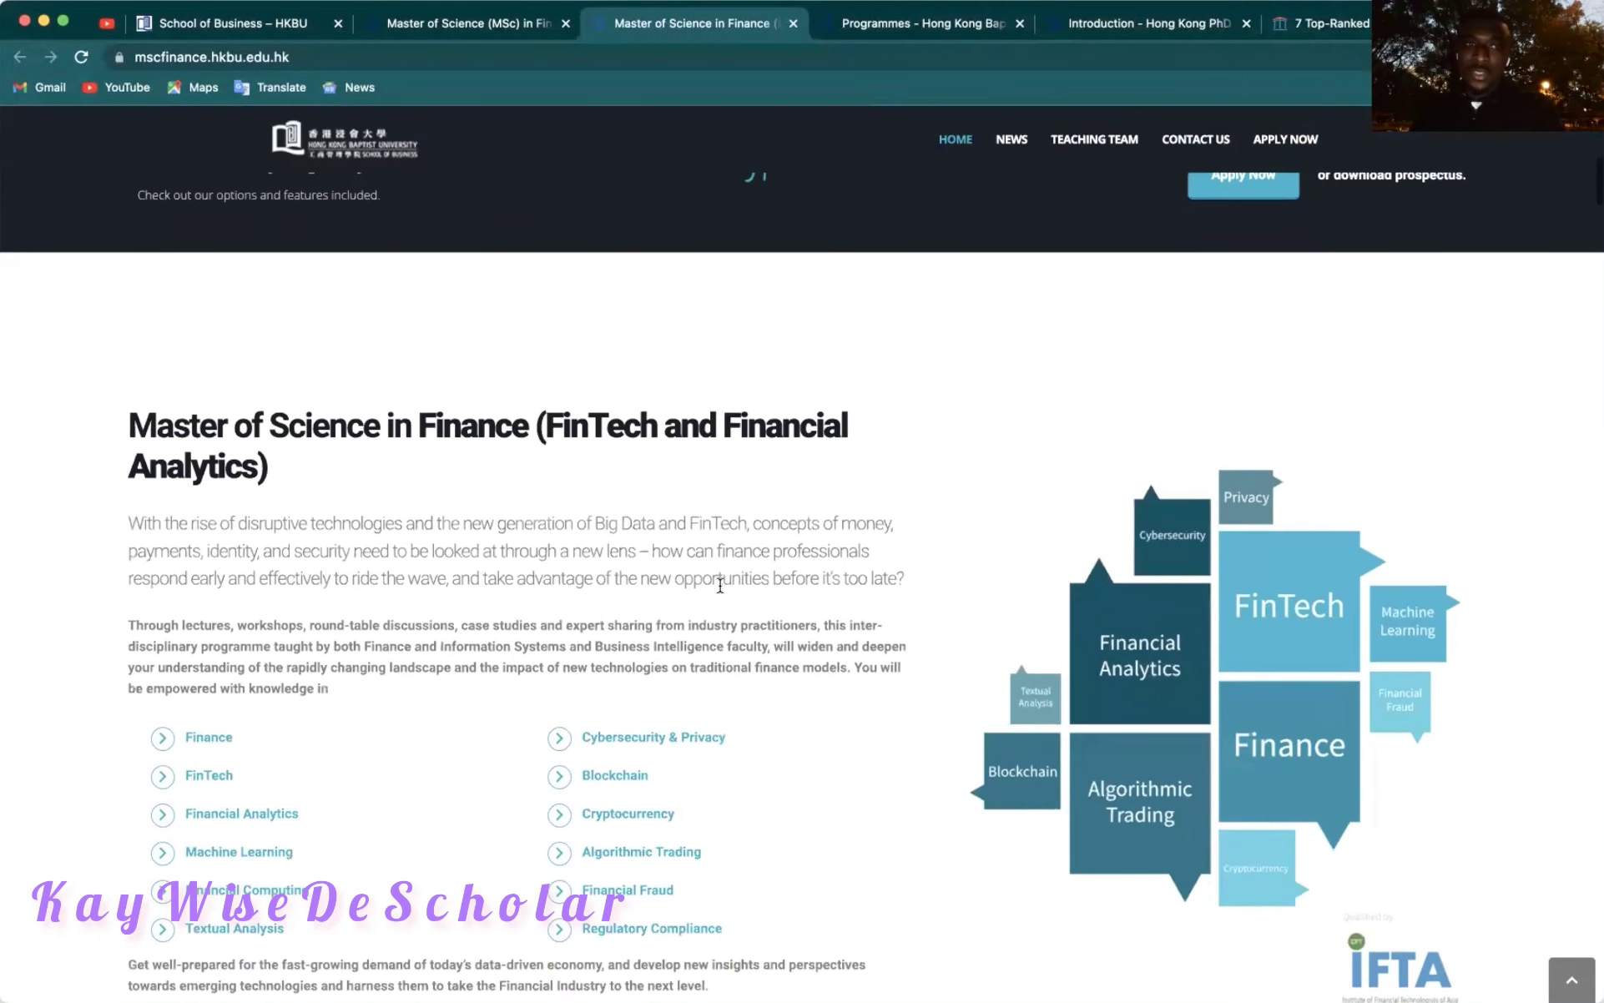
{"action": "scroll", "coordinate": [720, 585], "scroll_direction": "down", "scroll_amount": 2}
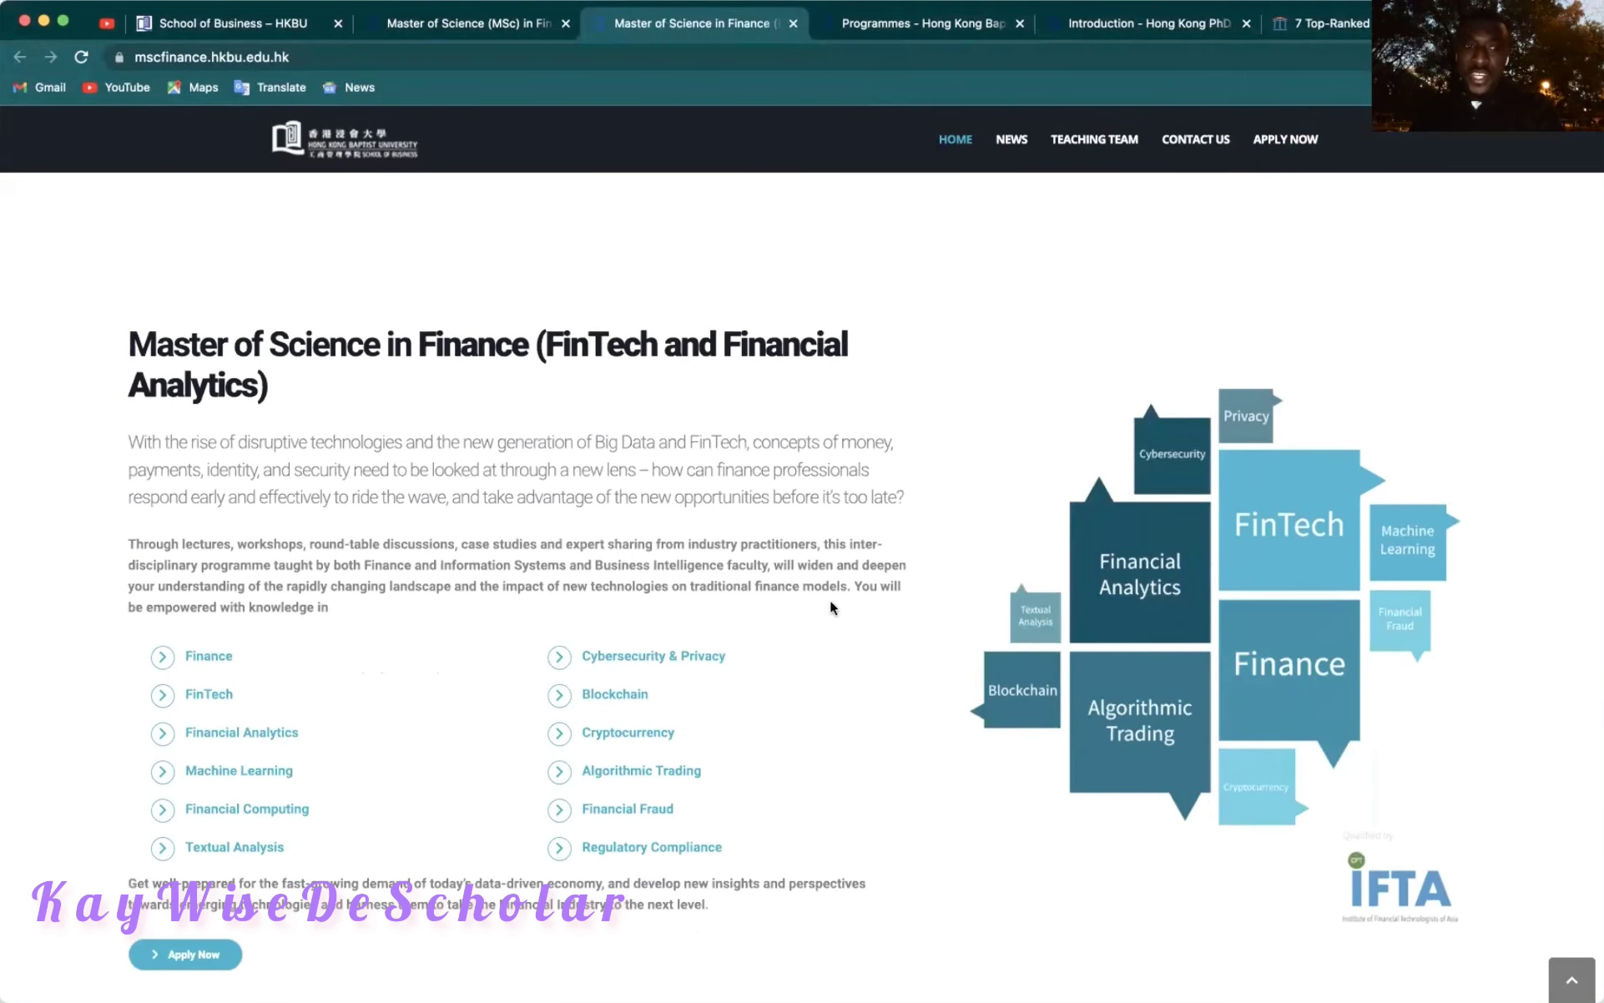
{"action": "scroll", "coordinate": [335, 758], "scroll_direction": "down", "scroll_amount": 2}
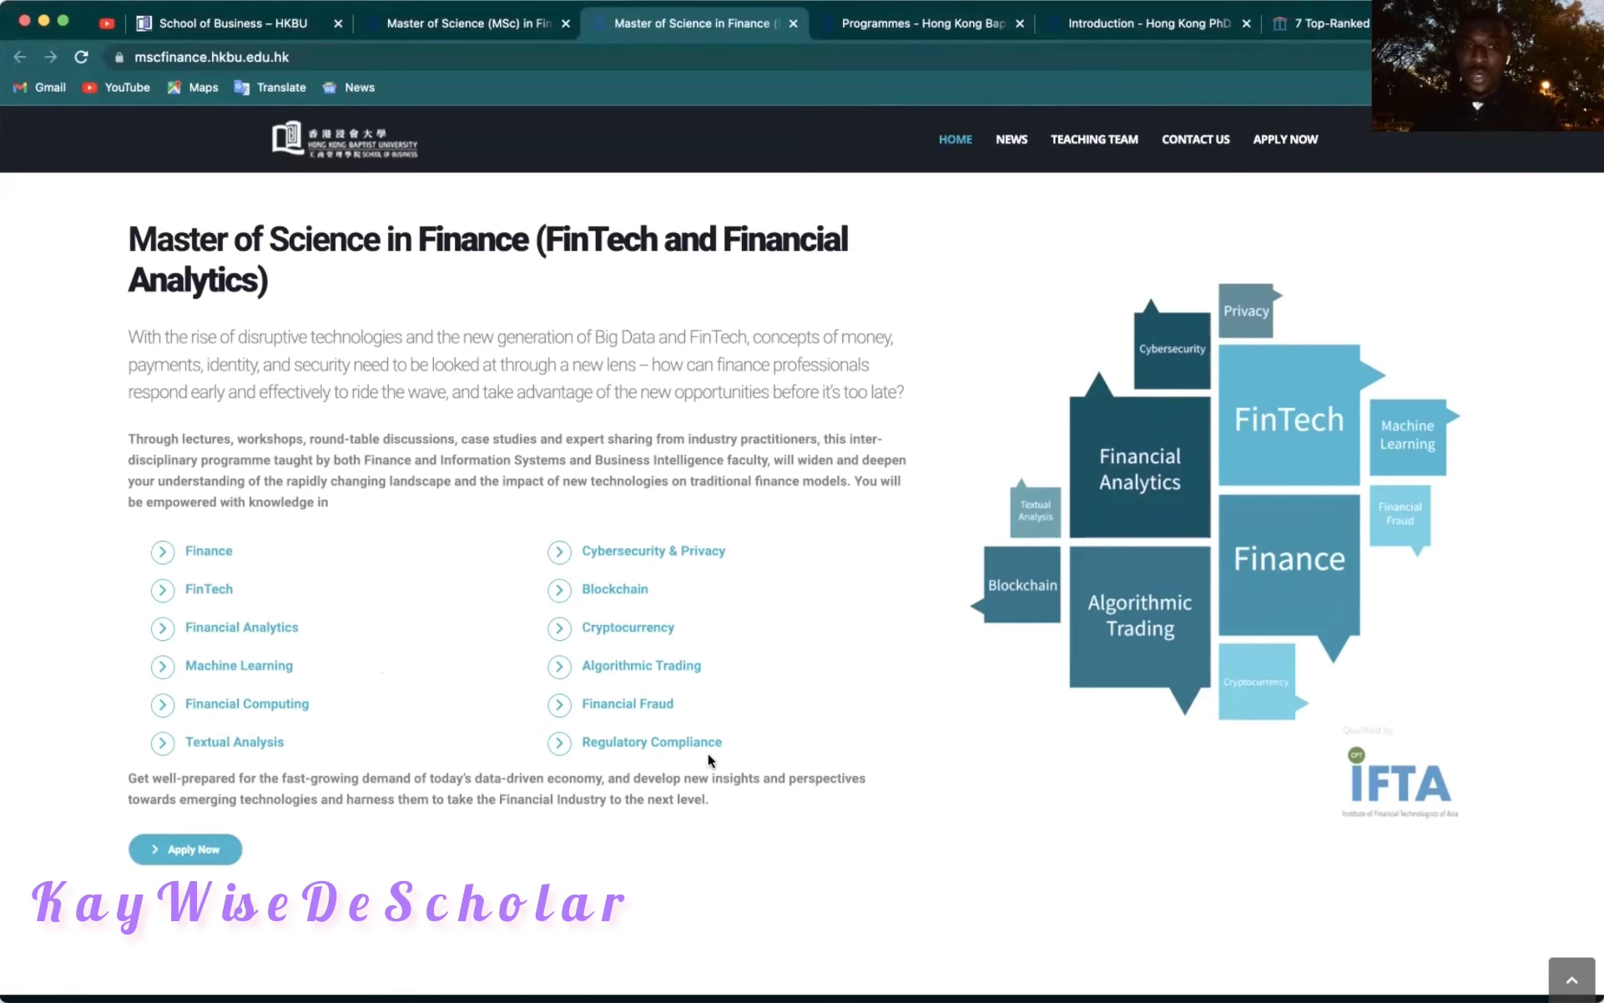
{"action": "scroll", "coordinate": [708, 755], "scroll_direction": "down", "scroll_amount": 2}
{"action": "scroll", "coordinate": [708, 760], "scroll_direction": "up", "scroll_amount": 2}
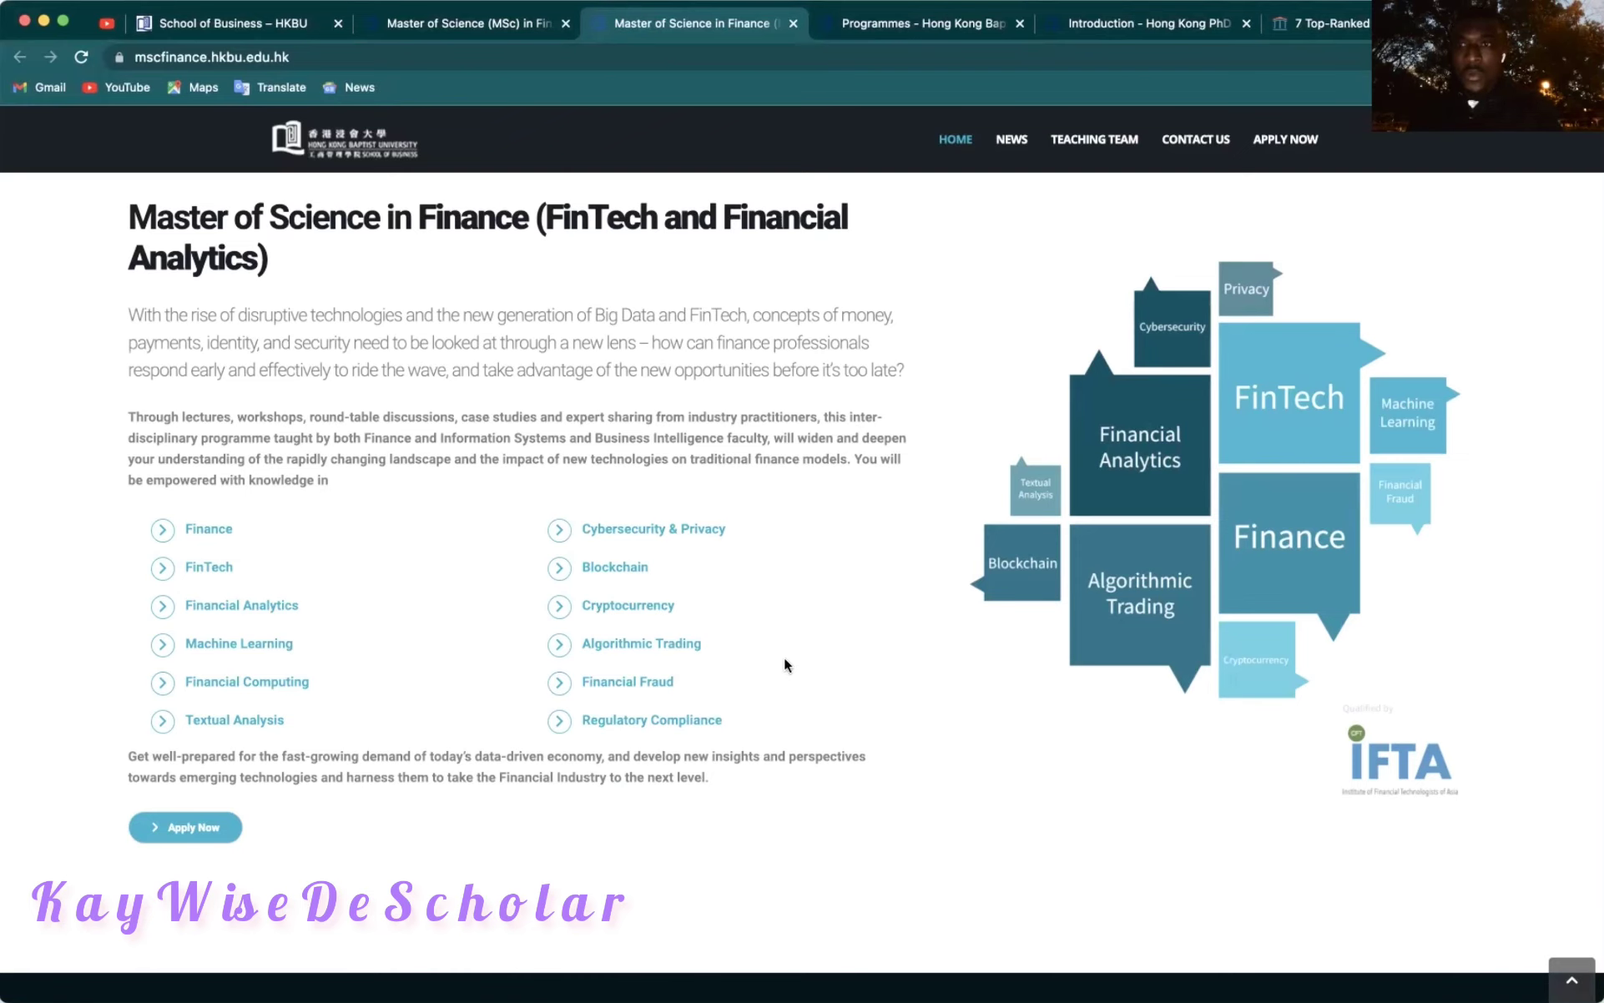
{"action": "scroll", "coordinate": [784, 664], "scroll_direction": "down", "scroll_amount": 10}
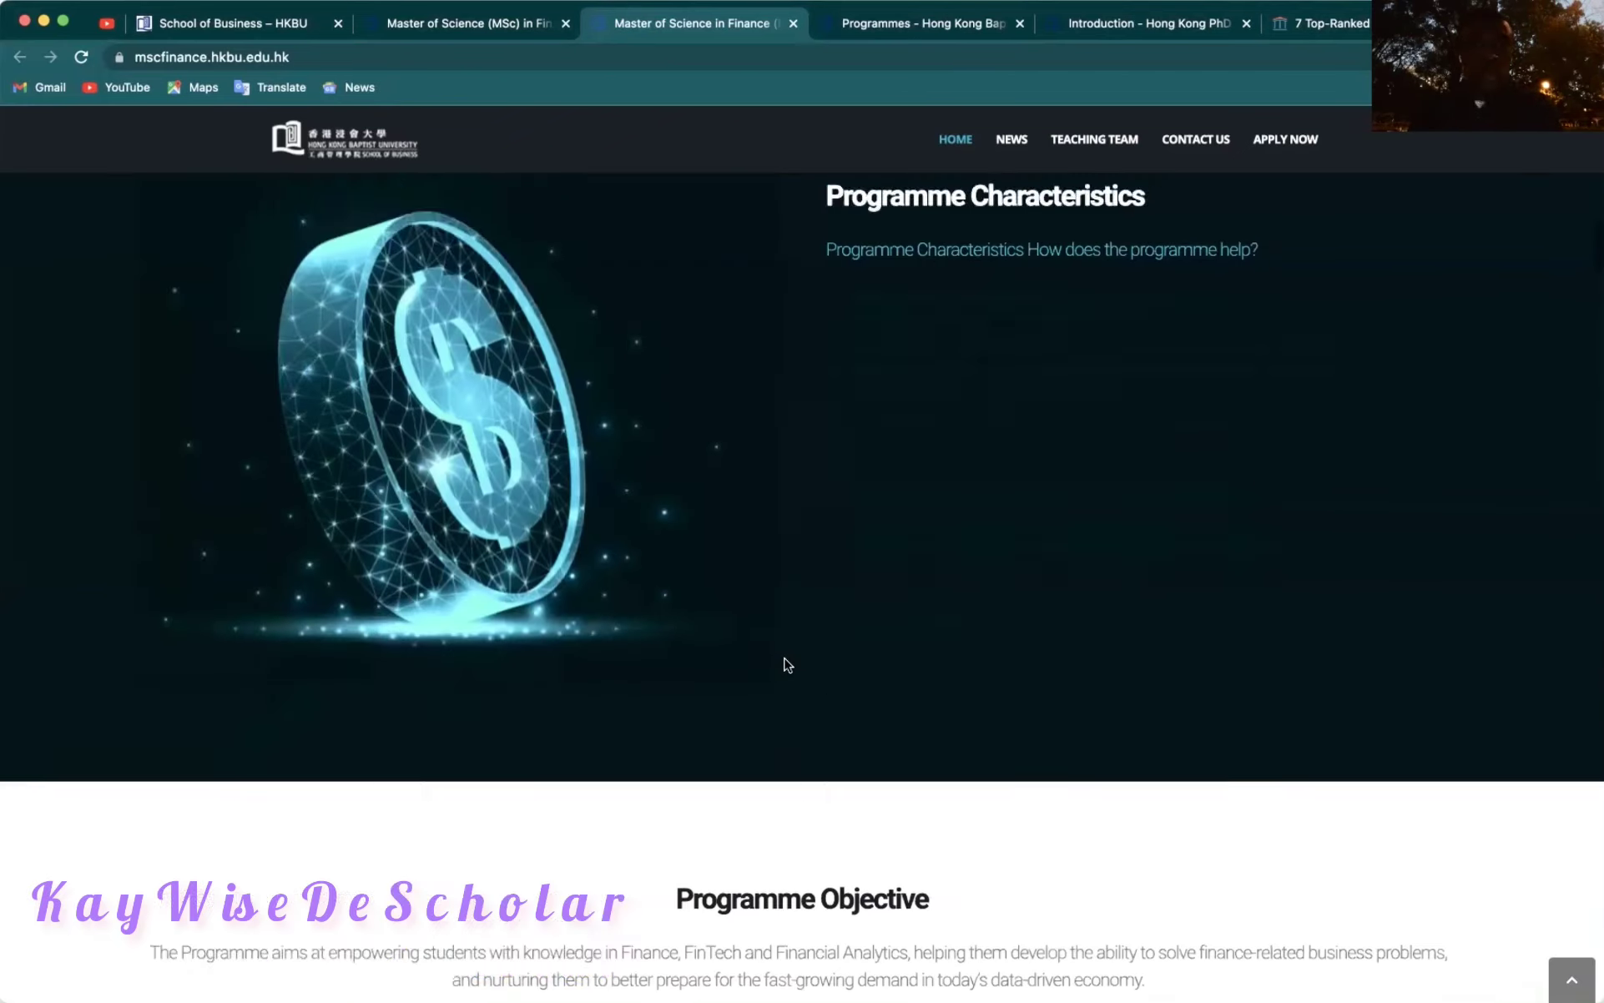
Scroll through Programme Objective and Curriculum Structure to the four Who Should Enrol? profiles.
{"action": "scroll", "coordinate": [787, 665], "scroll_direction": "down", "scroll_amount": 7}
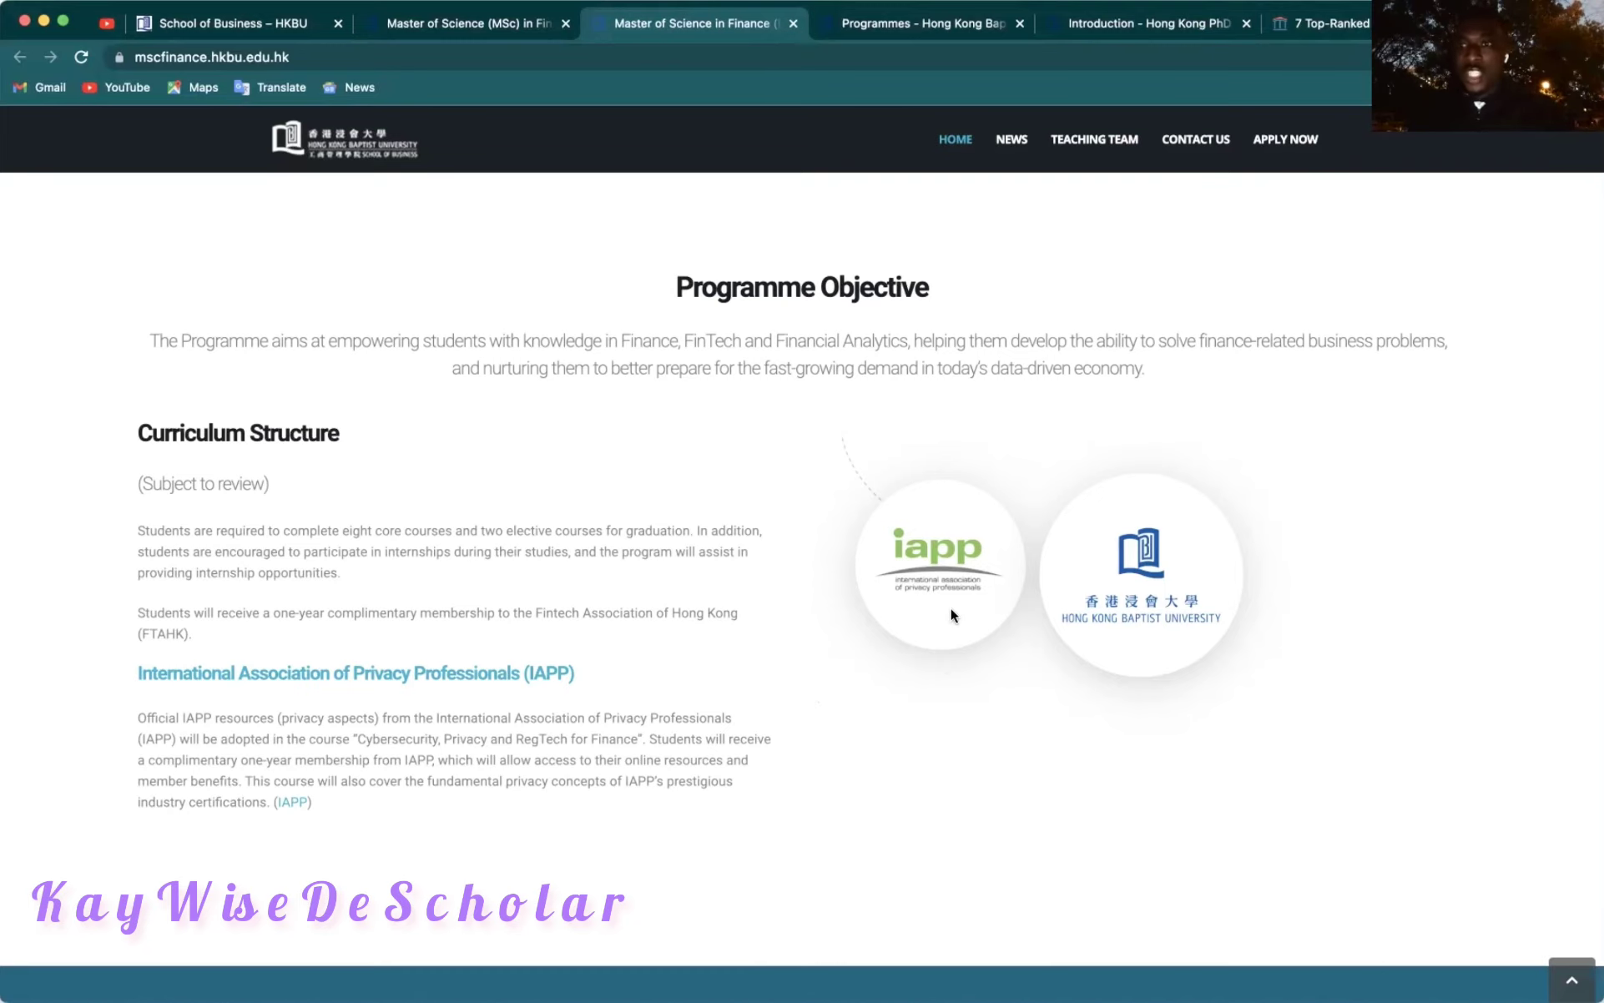
{"action": "scroll", "coordinate": [951, 614], "scroll_direction": "down", "scroll_amount": 1}
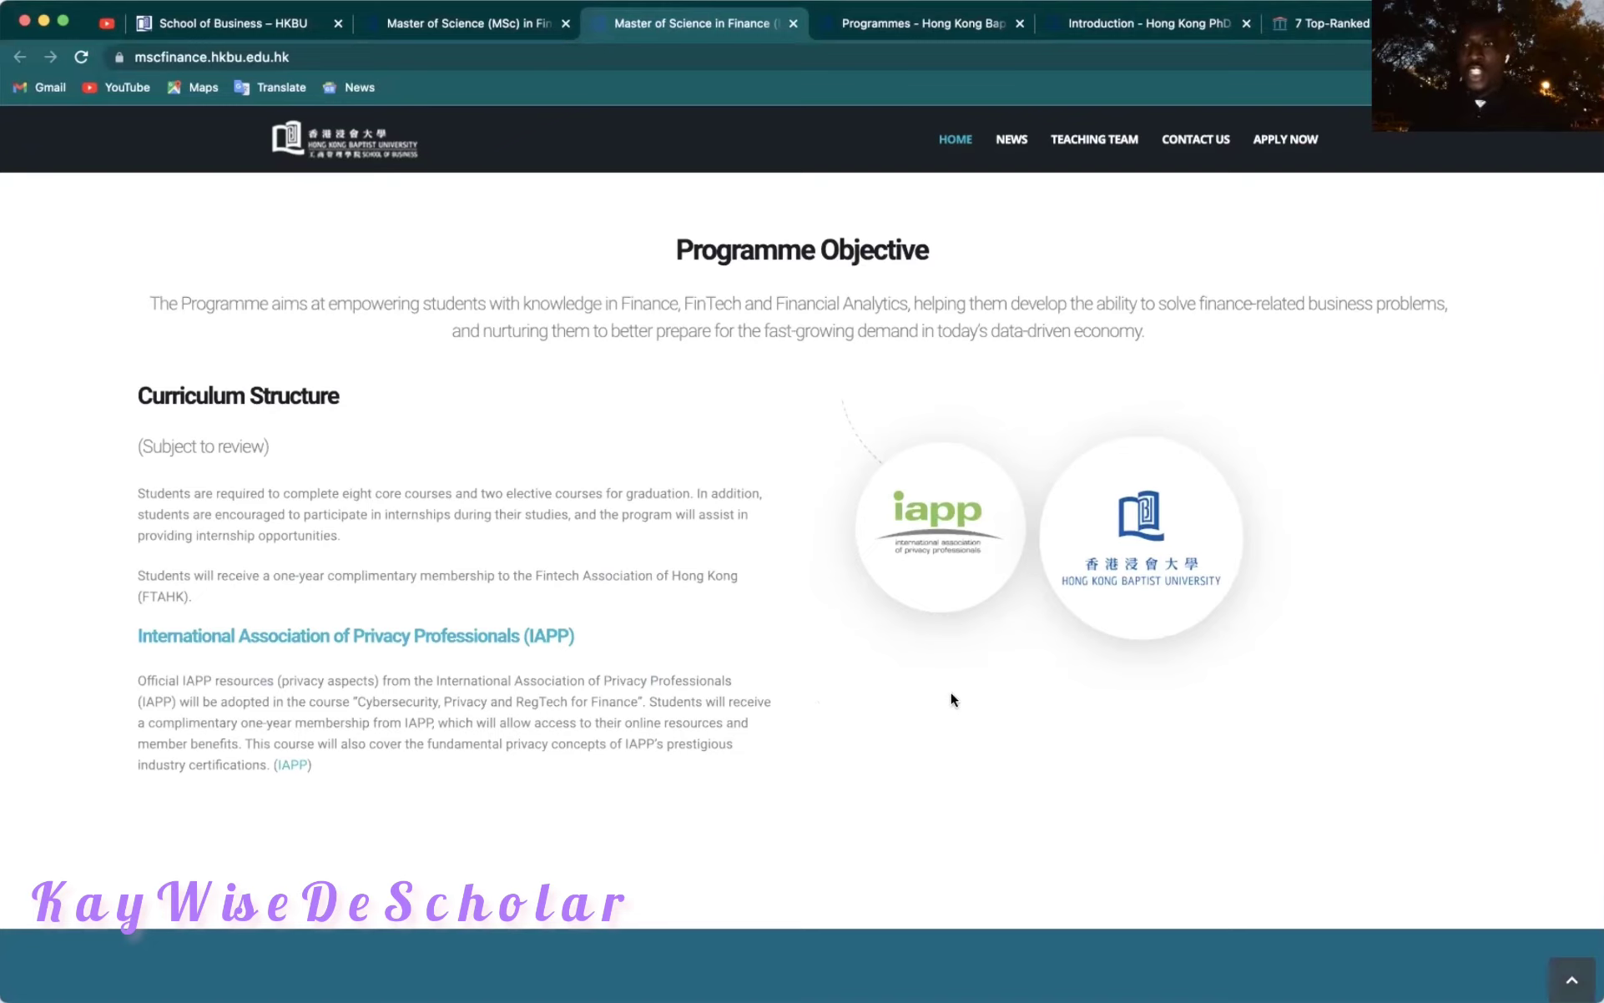
{"action": "scroll", "coordinate": [951, 695], "scroll_direction": "down", "scroll_amount": 10}
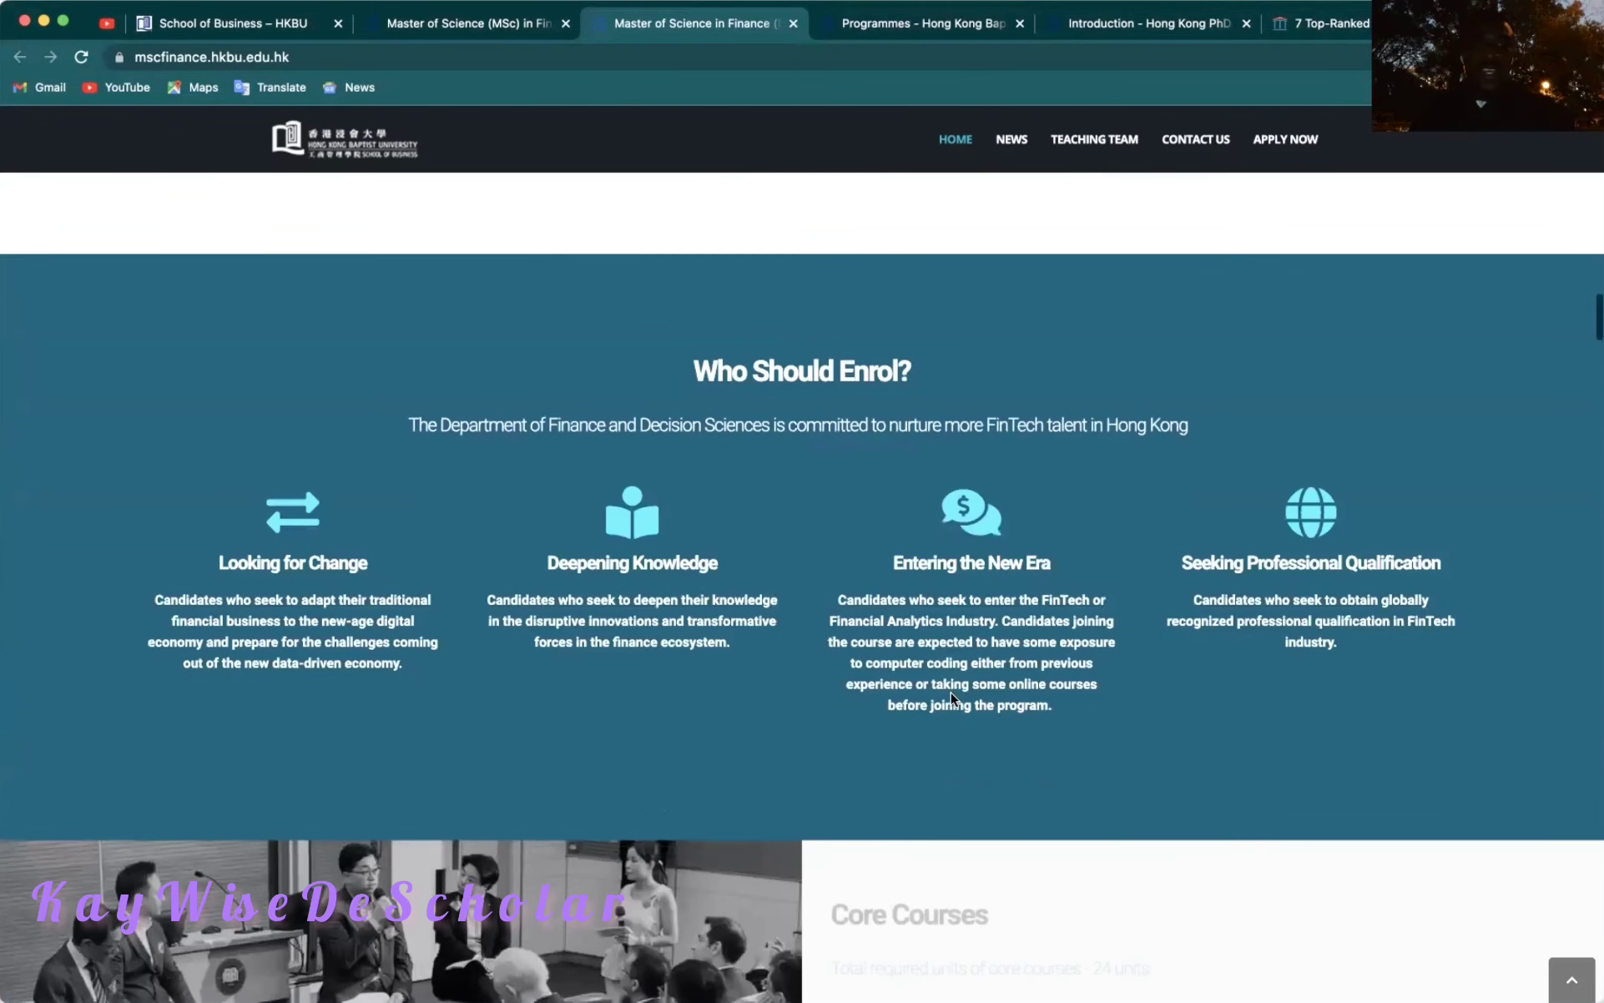
Review the 24-unit core course and 6-unit elective course lists of the MSc Finance programme.
{"action": "scroll", "coordinate": [755, 705], "scroll_direction": "down", "scroll_amount": 5}
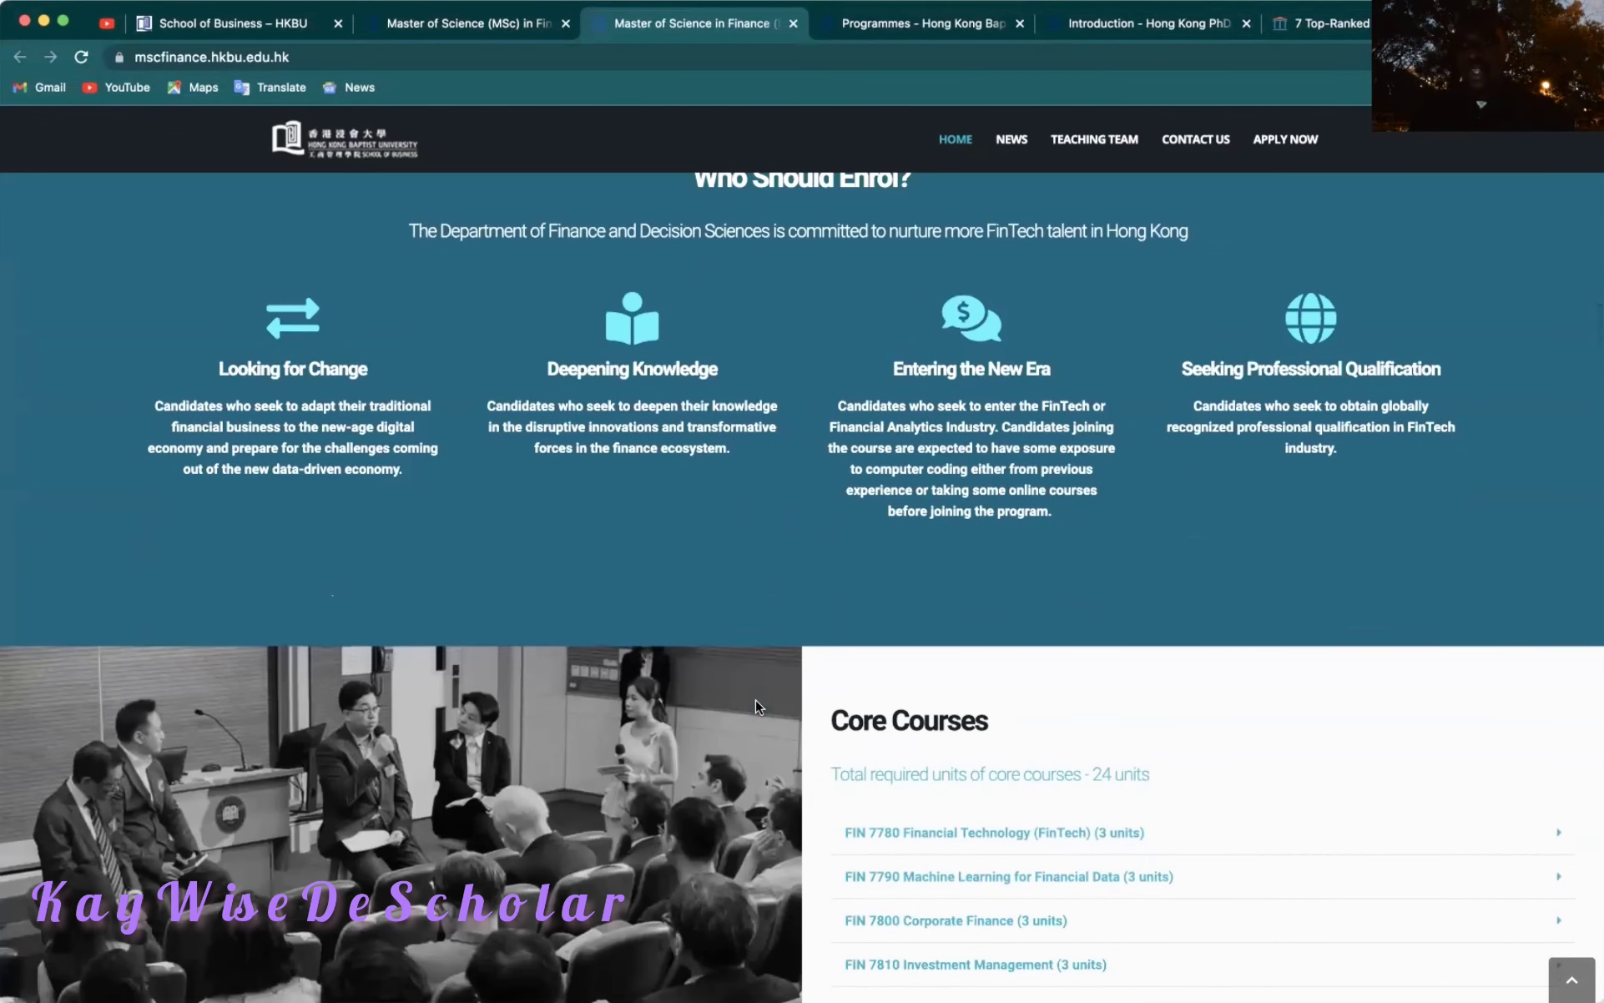
{"action": "scroll", "coordinate": [755, 705], "scroll_direction": "down", "scroll_amount": 6}
{"action": "scroll", "coordinate": [755, 701], "scroll_direction": "down", "scroll_amount": 6}
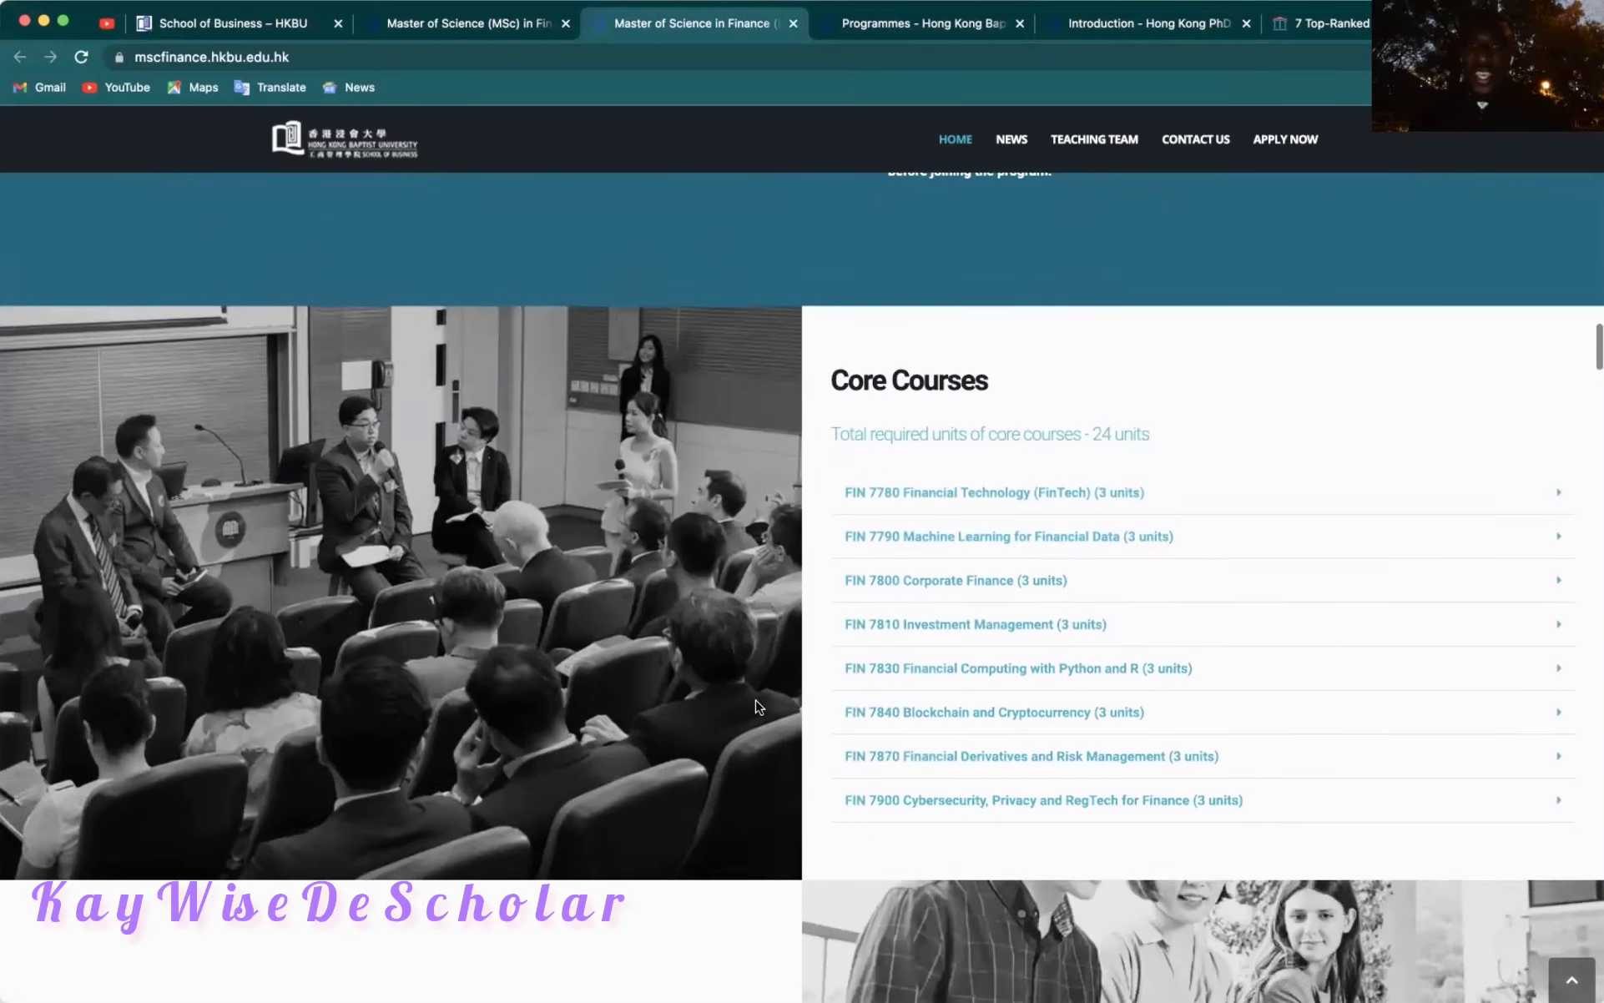
{"action": "scroll", "coordinate": [759, 707], "scroll_direction": "down", "scroll_amount": 5}
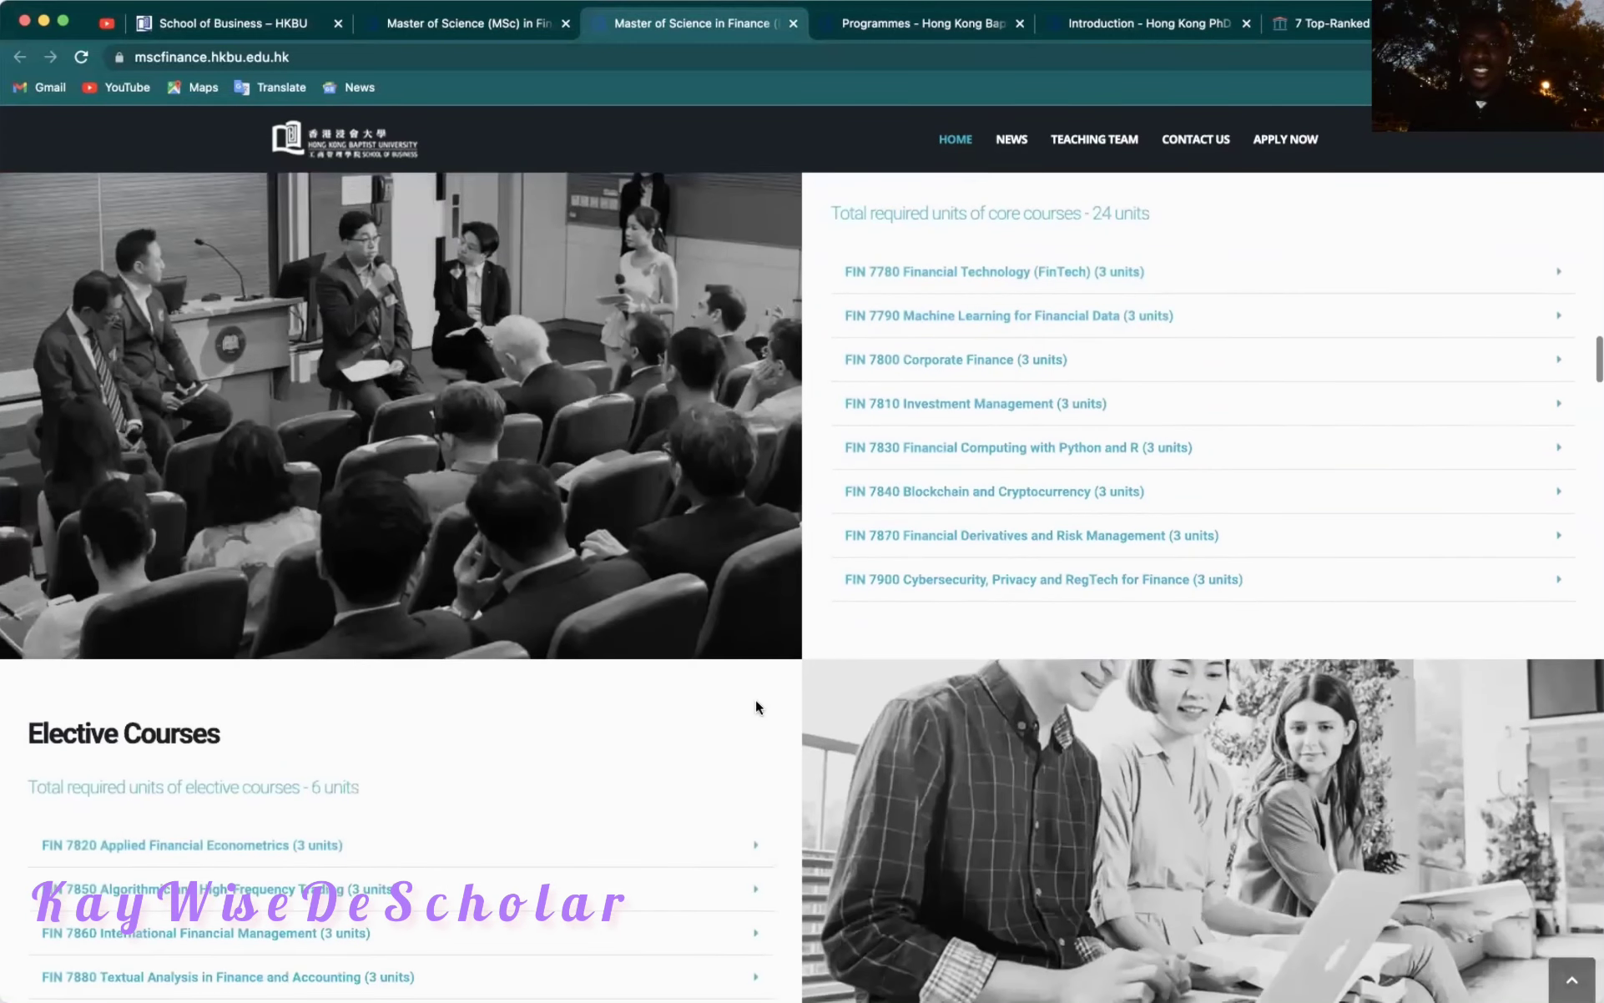
{"action": "scroll", "coordinate": [755, 705], "scroll_direction": "down", "scroll_amount": 5}
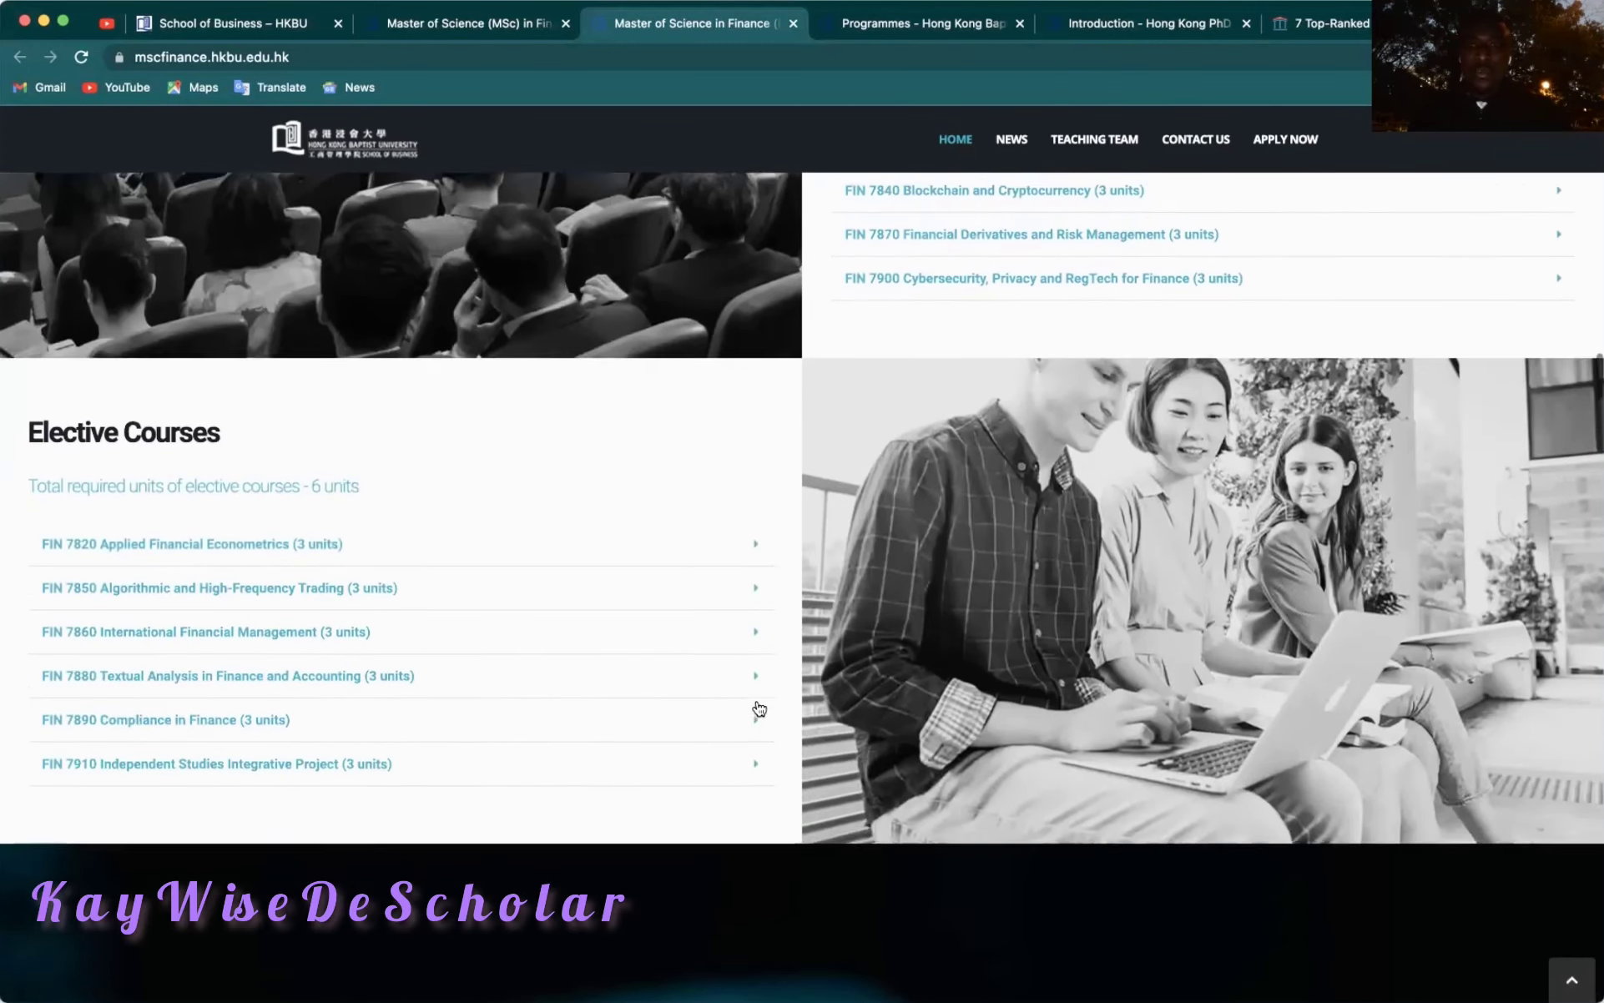
{"action": "scroll", "coordinate": [755, 703], "scroll_direction": "up", "scroll_amount": 12}
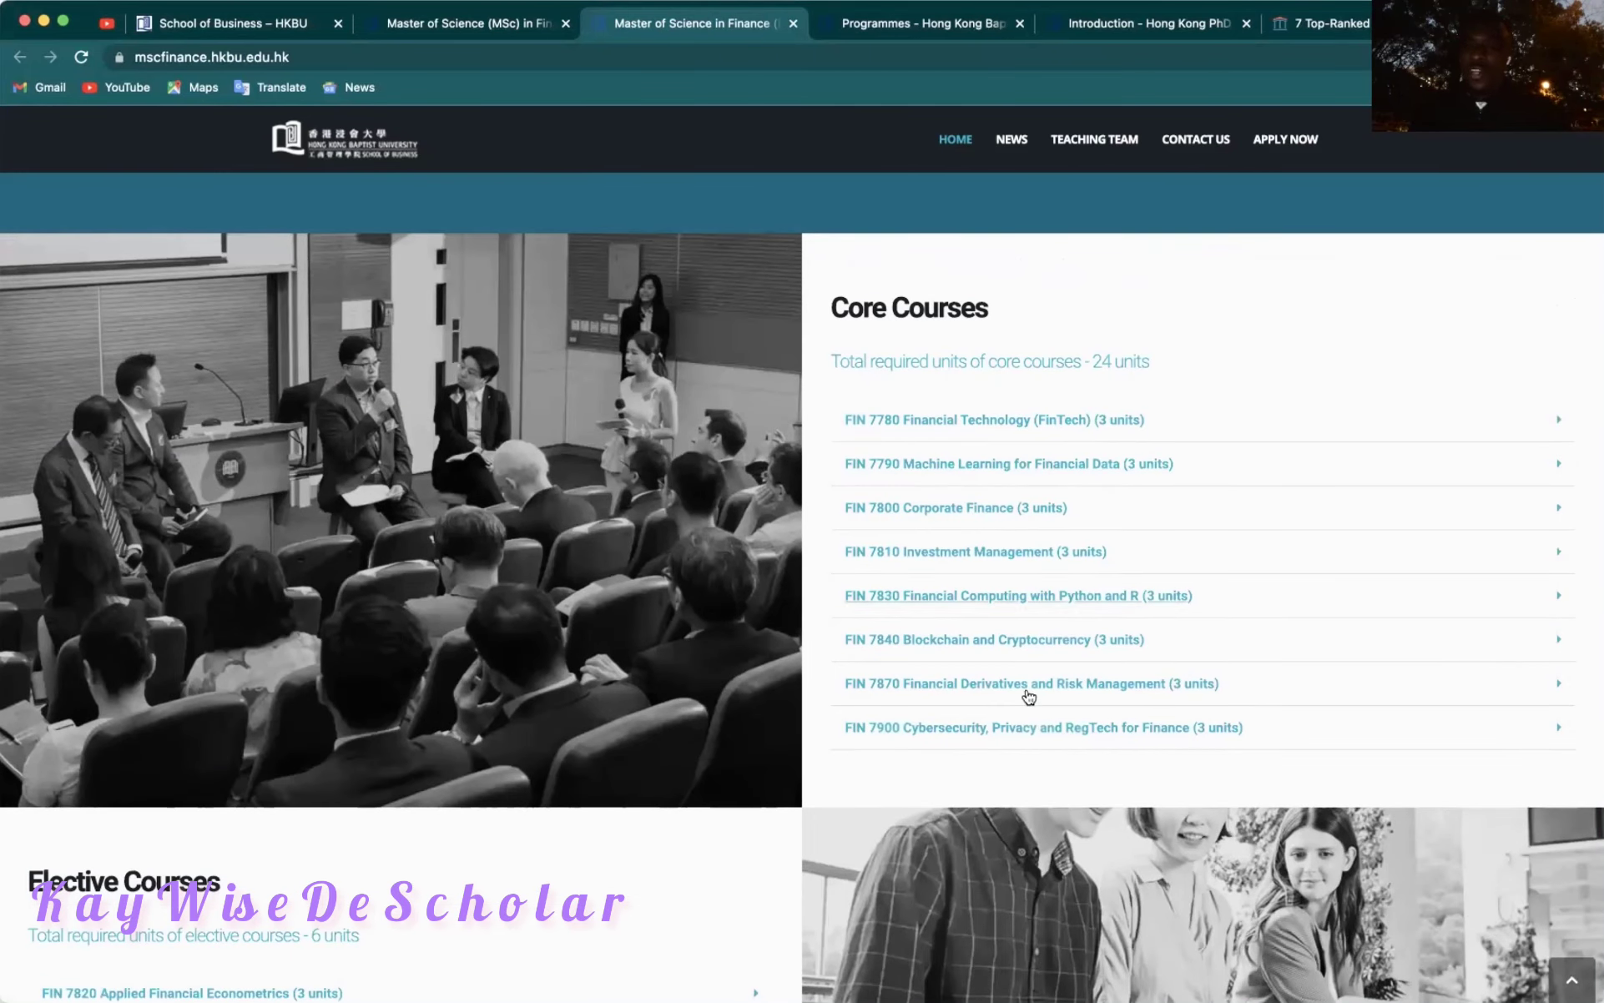
{"action": "scroll", "coordinate": [560, 856], "scroll_direction": "down", "scroll_amount": 7}
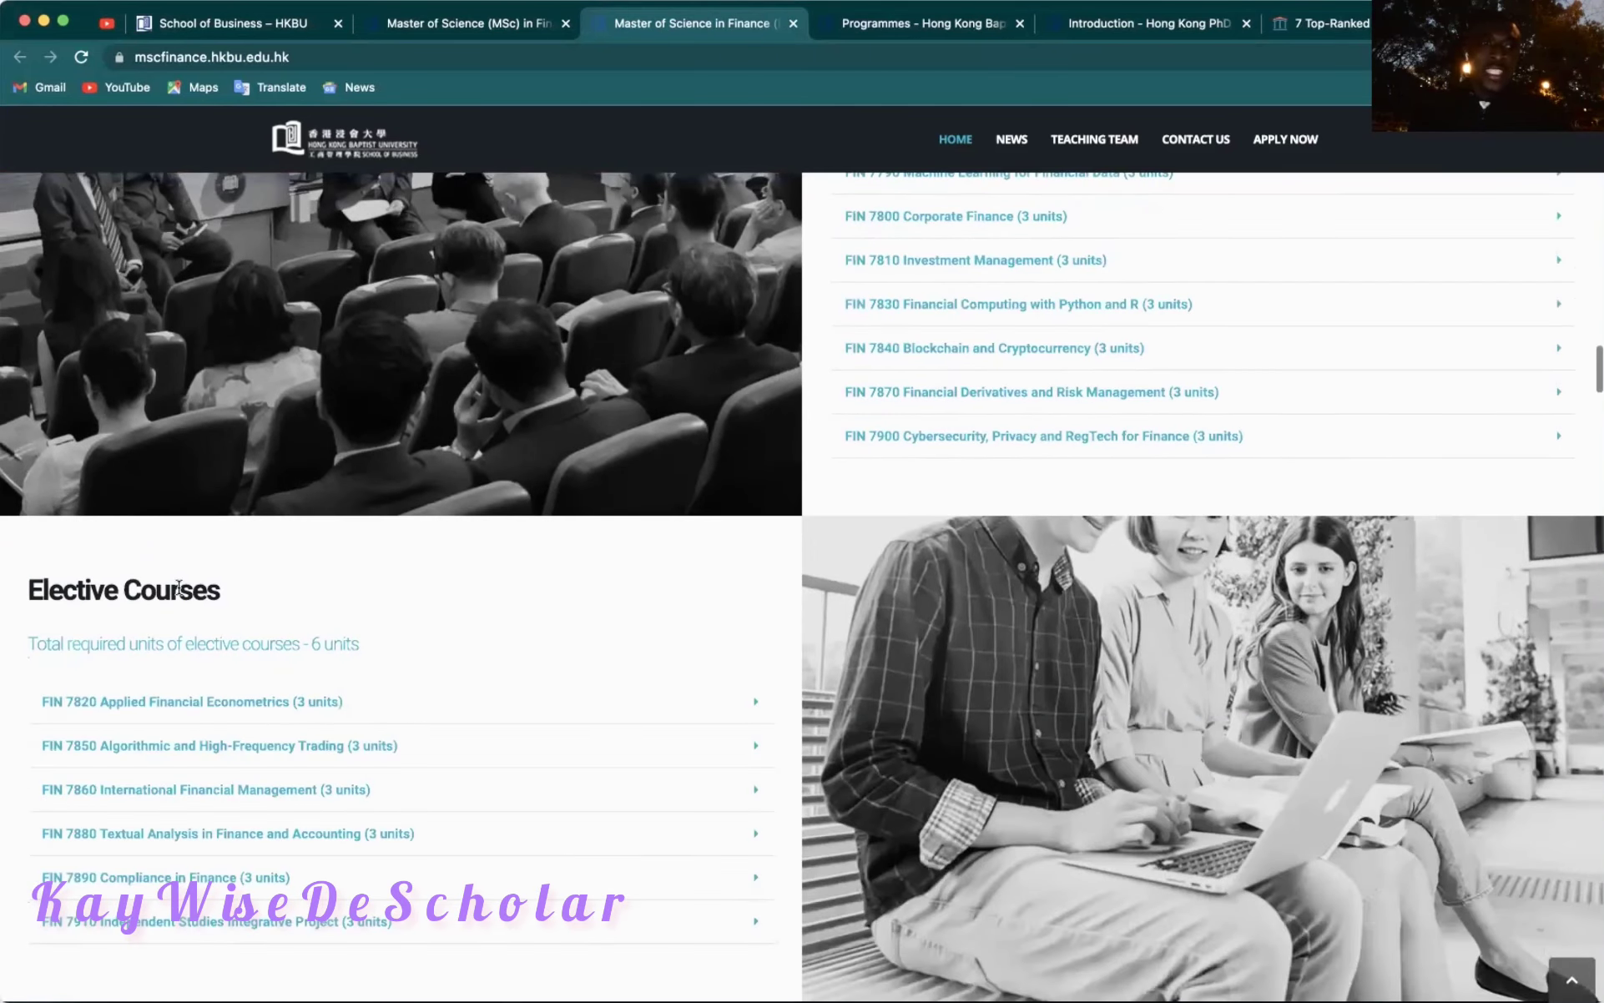
{"action": "scroll", "coordinate": [158, 759], "scroll_direction": "down", "scroll_amount": 5}
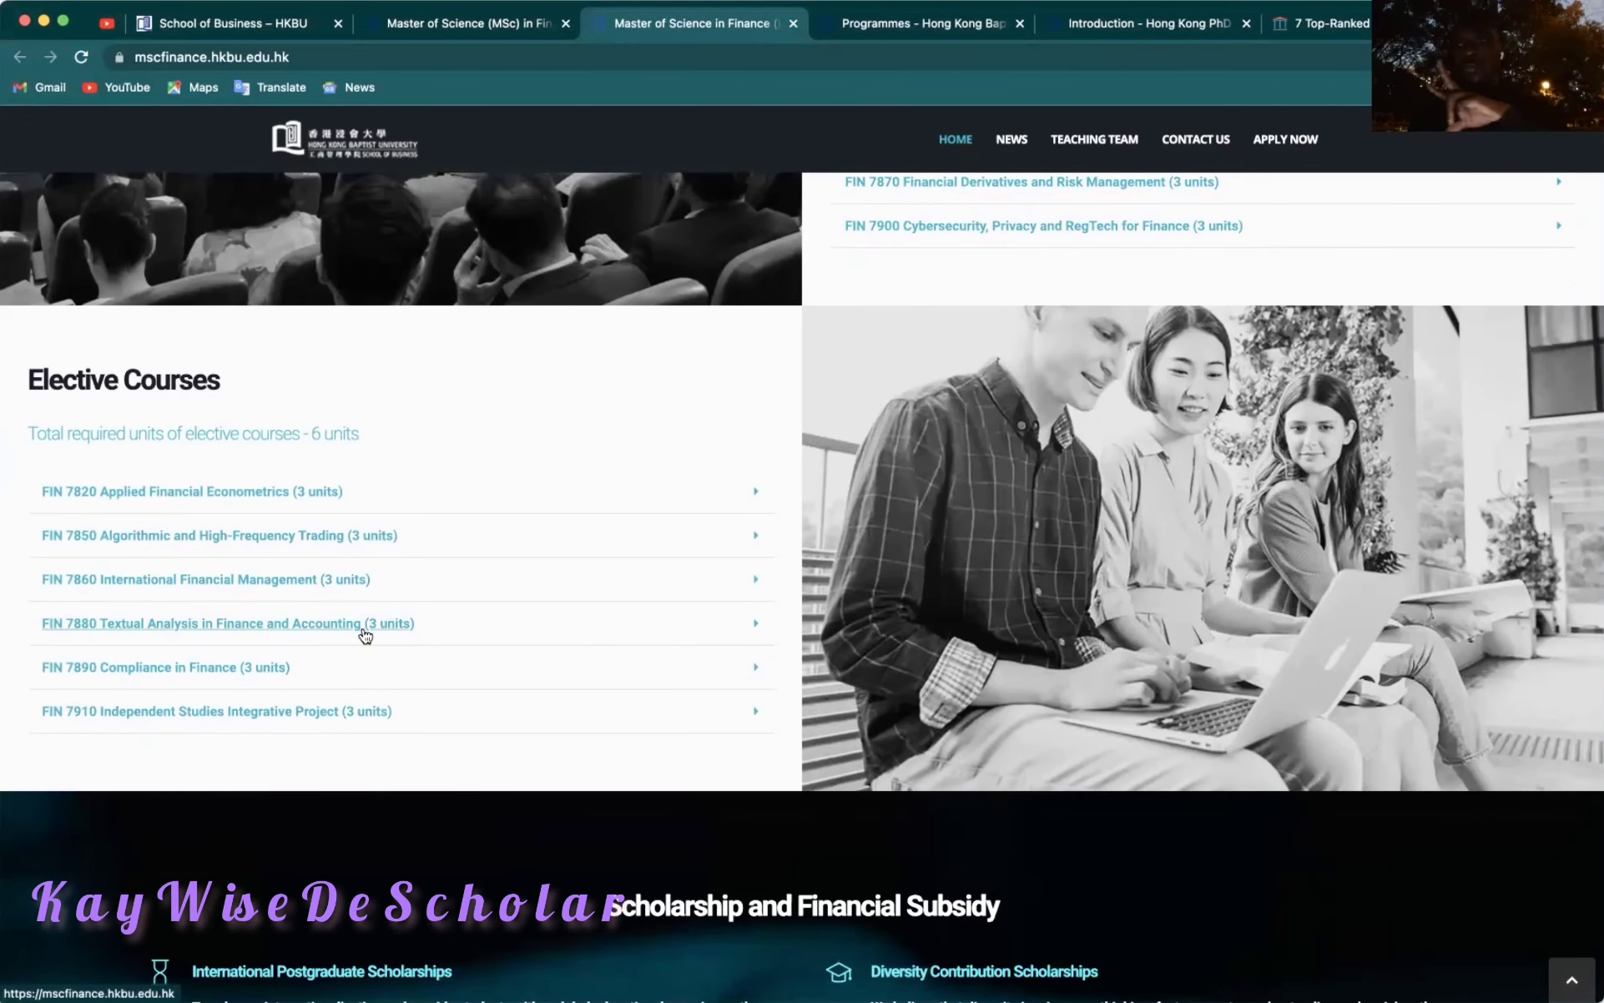
{"action": "scroll", "coordinate": [365, 634], "scroll_direction": "up", "scroll_amount": 7}
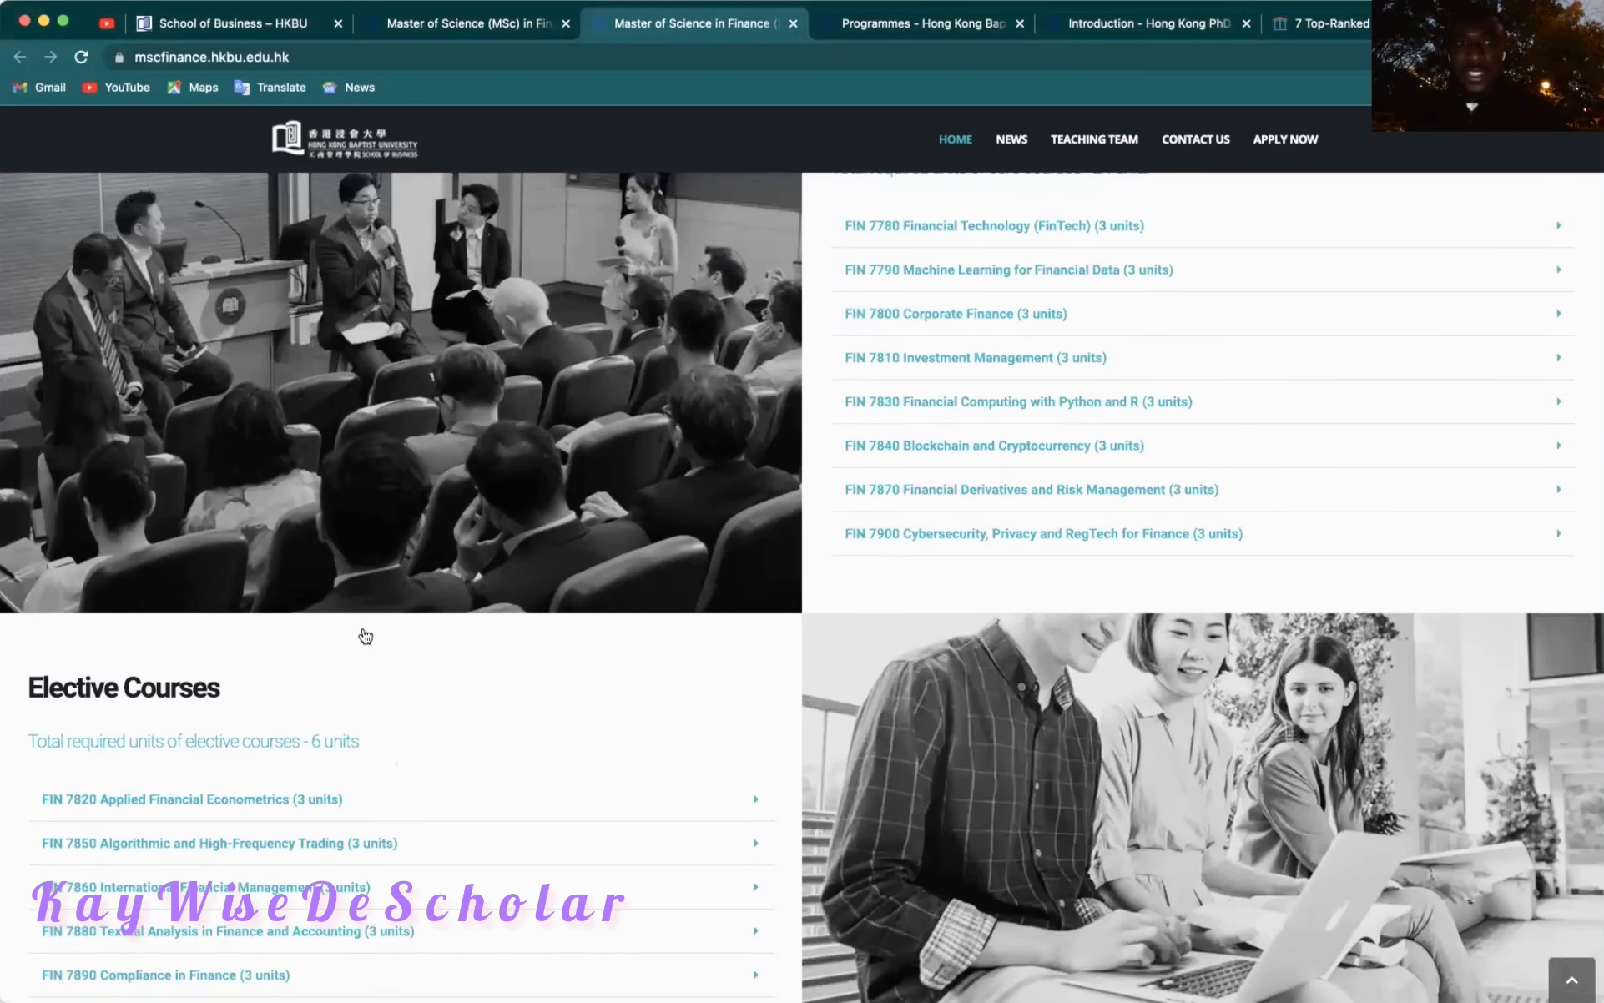
{"action": "scroll", "coordinate": [365, 634], "scroll_direction": "down", "scroll_amount": 10}
{"action": "scroll", "coordinate": [365, 634], "scroll_direction": "down", "scroll_amount": 7}
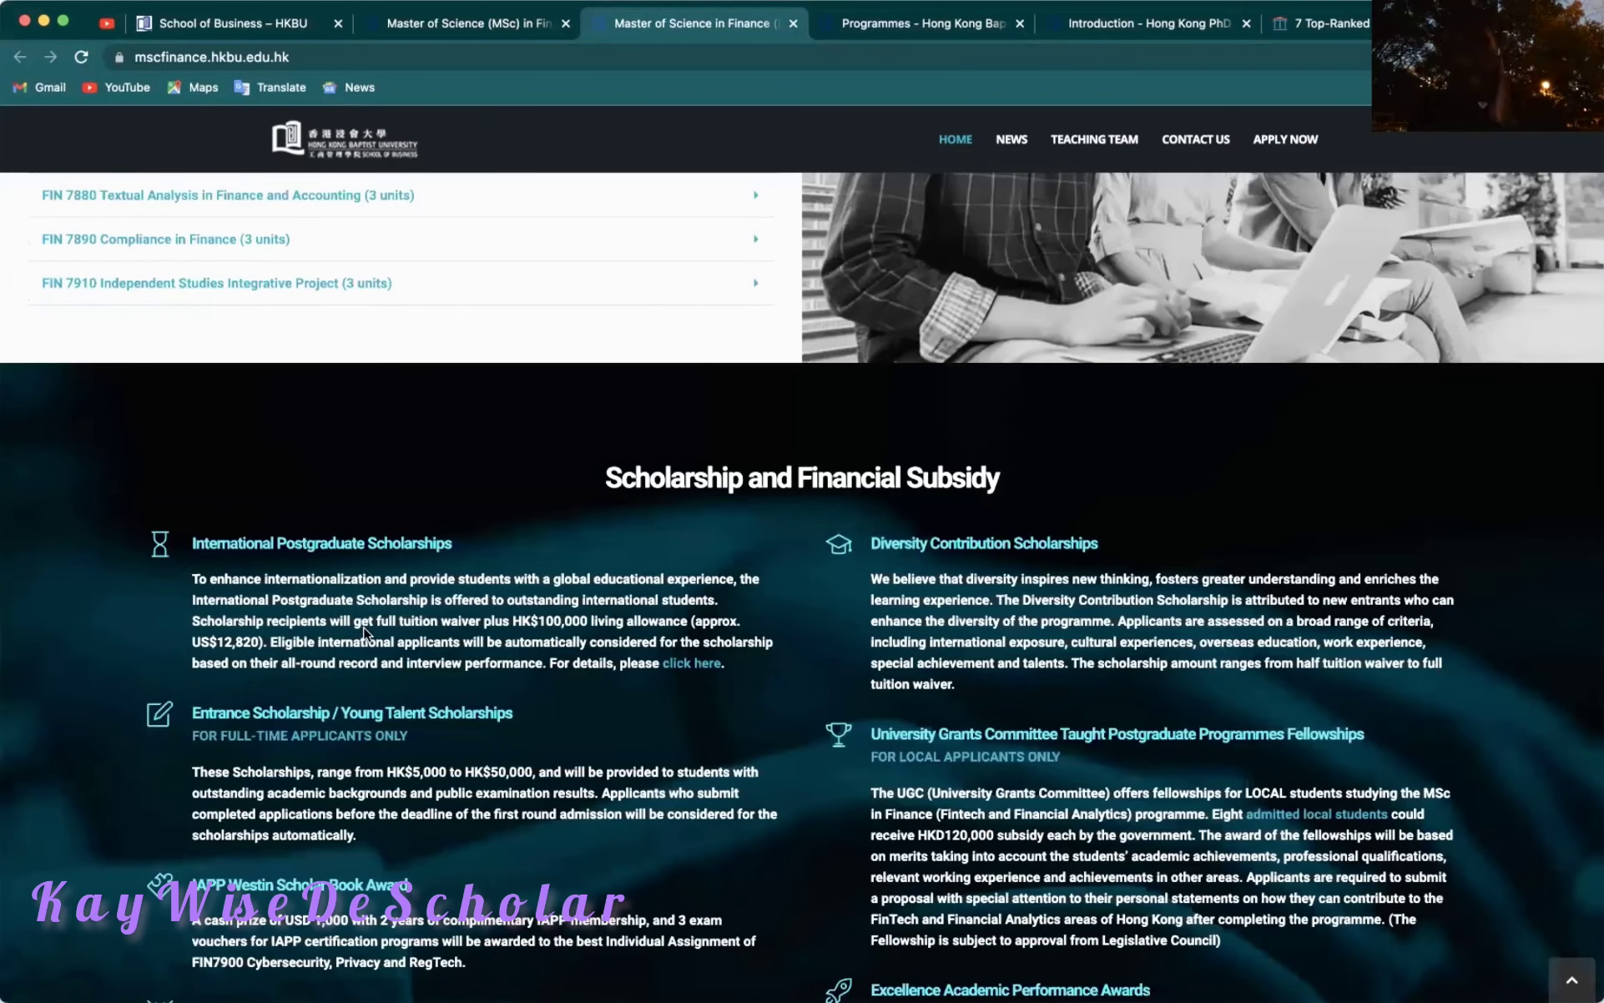
Read all eight scholarship awards, from HK$100,000 living allowances to HKD120,000 UGC fellowships.
{"action": "scroll", "coordinate": [365, 634], "scroll_direction": "down", "scroll_amount": 5}
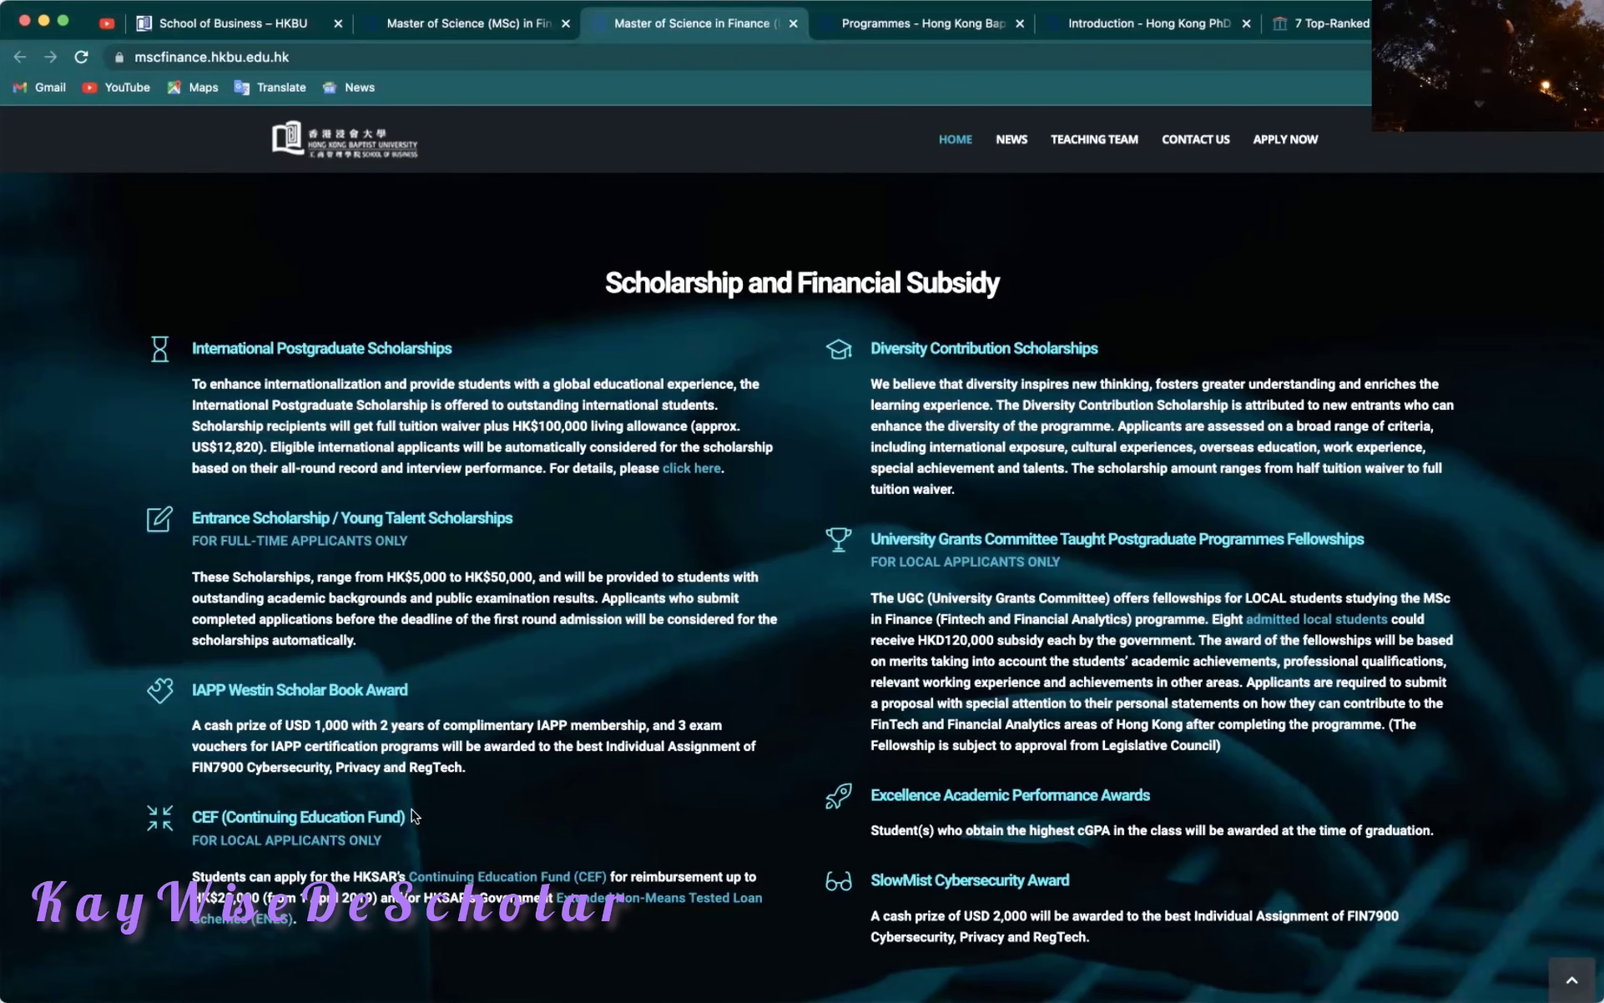
{"action": "scroll", "coordinate": [491, 747], "scroll_direction": "down", "scroll_amount": 2}
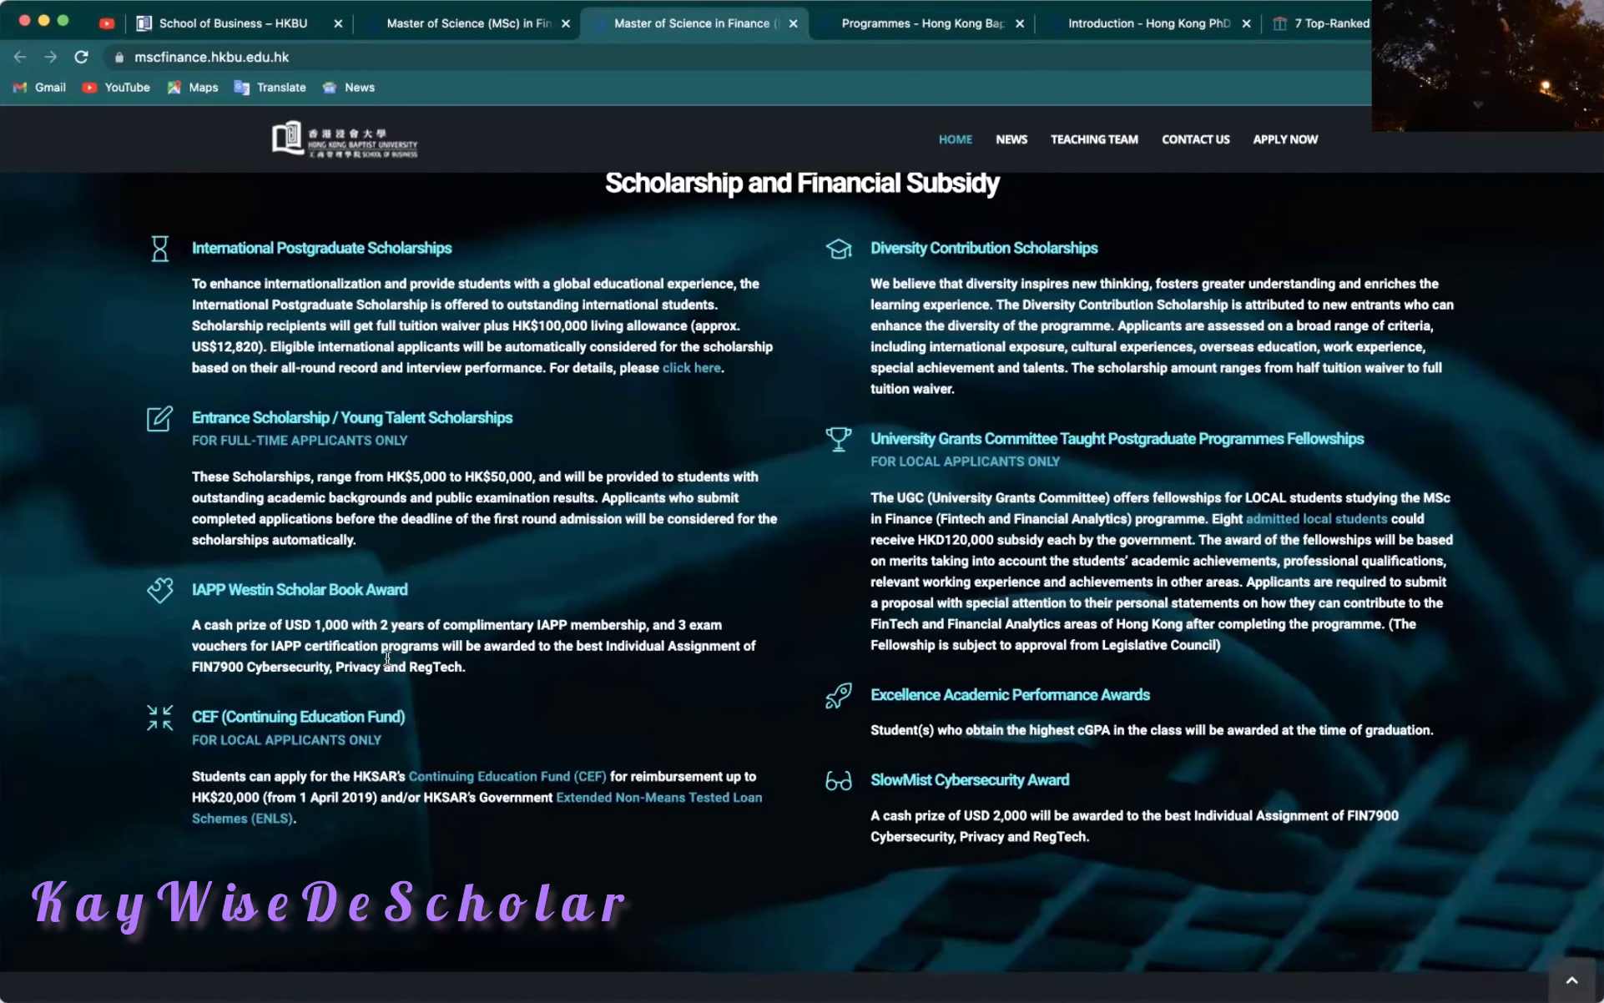
{"action": "scroll", "coordinate": [321, 815], "scroll_direction": "up", "scroll_amount": 1}
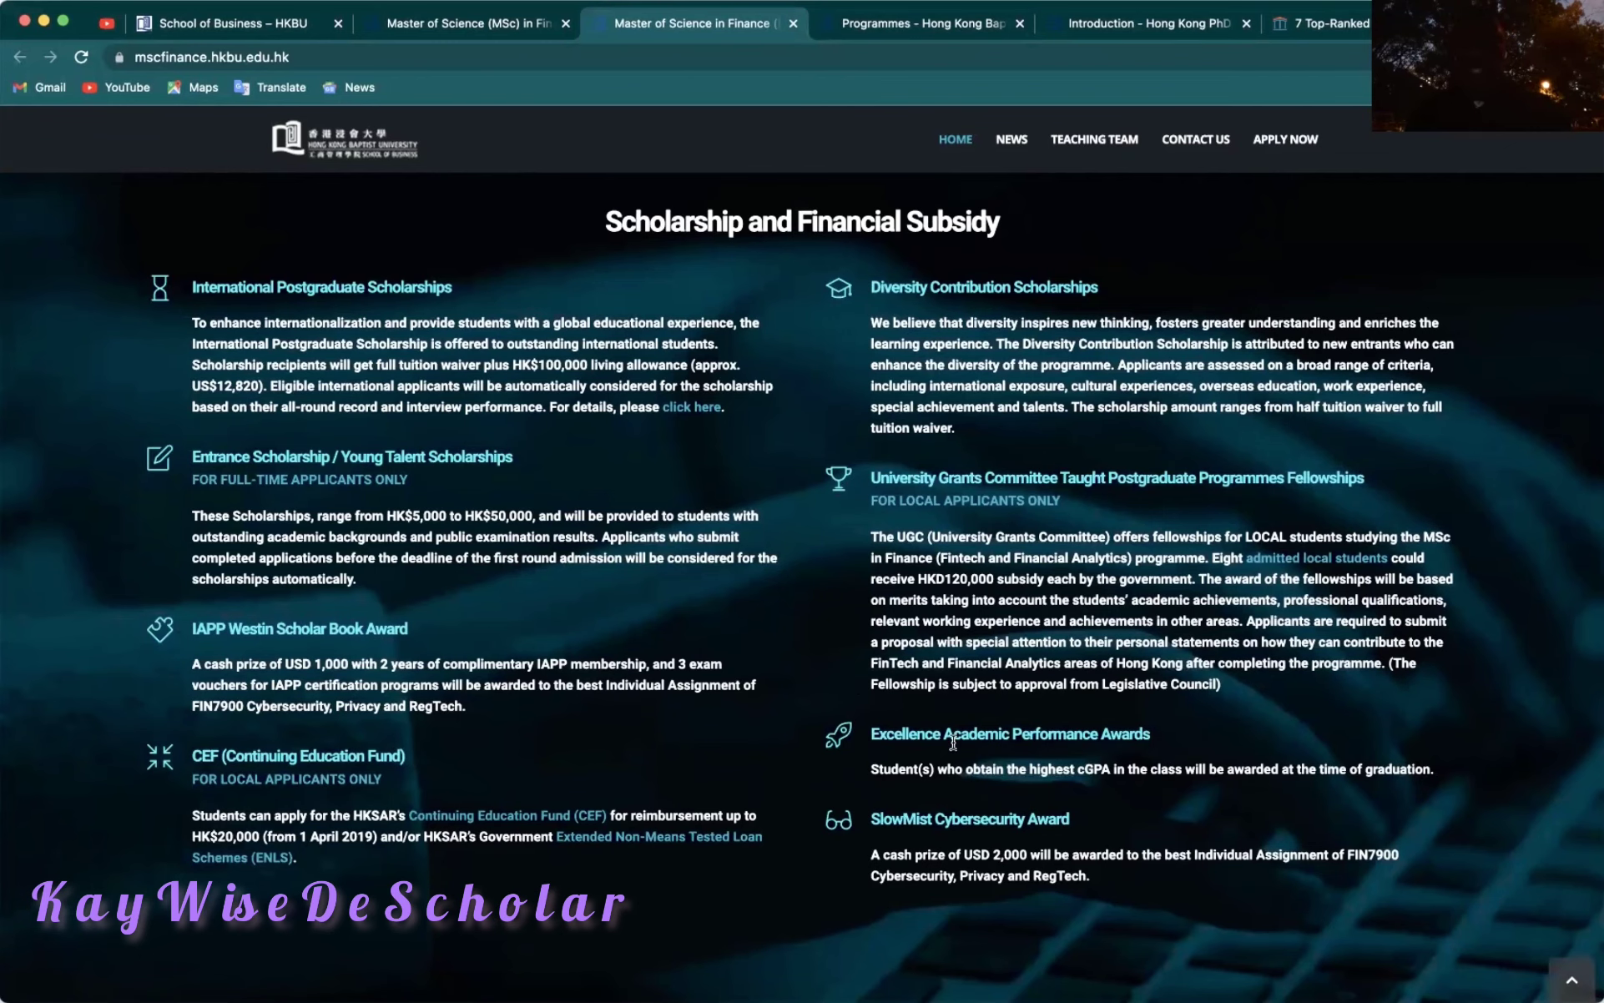
{"action": "scroll", "coordinate": [781, 584], "scroll_direction": "up", "scroll_amount": 1}
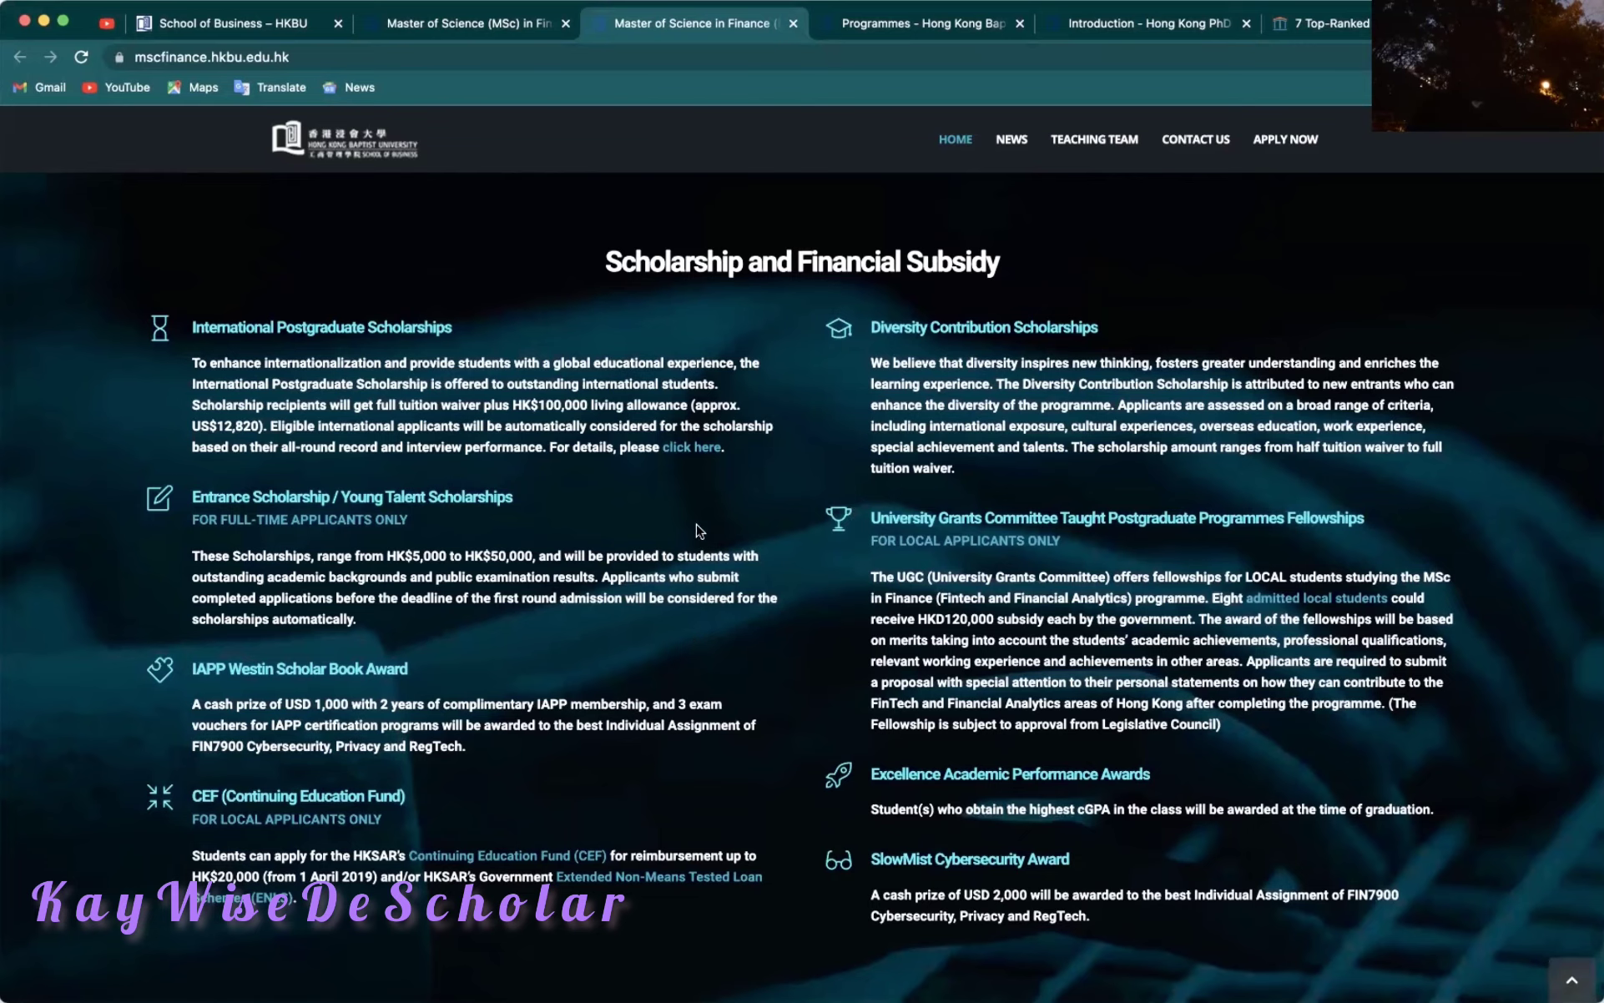
{"action": "left_click", "coordinate": [696, 450]}
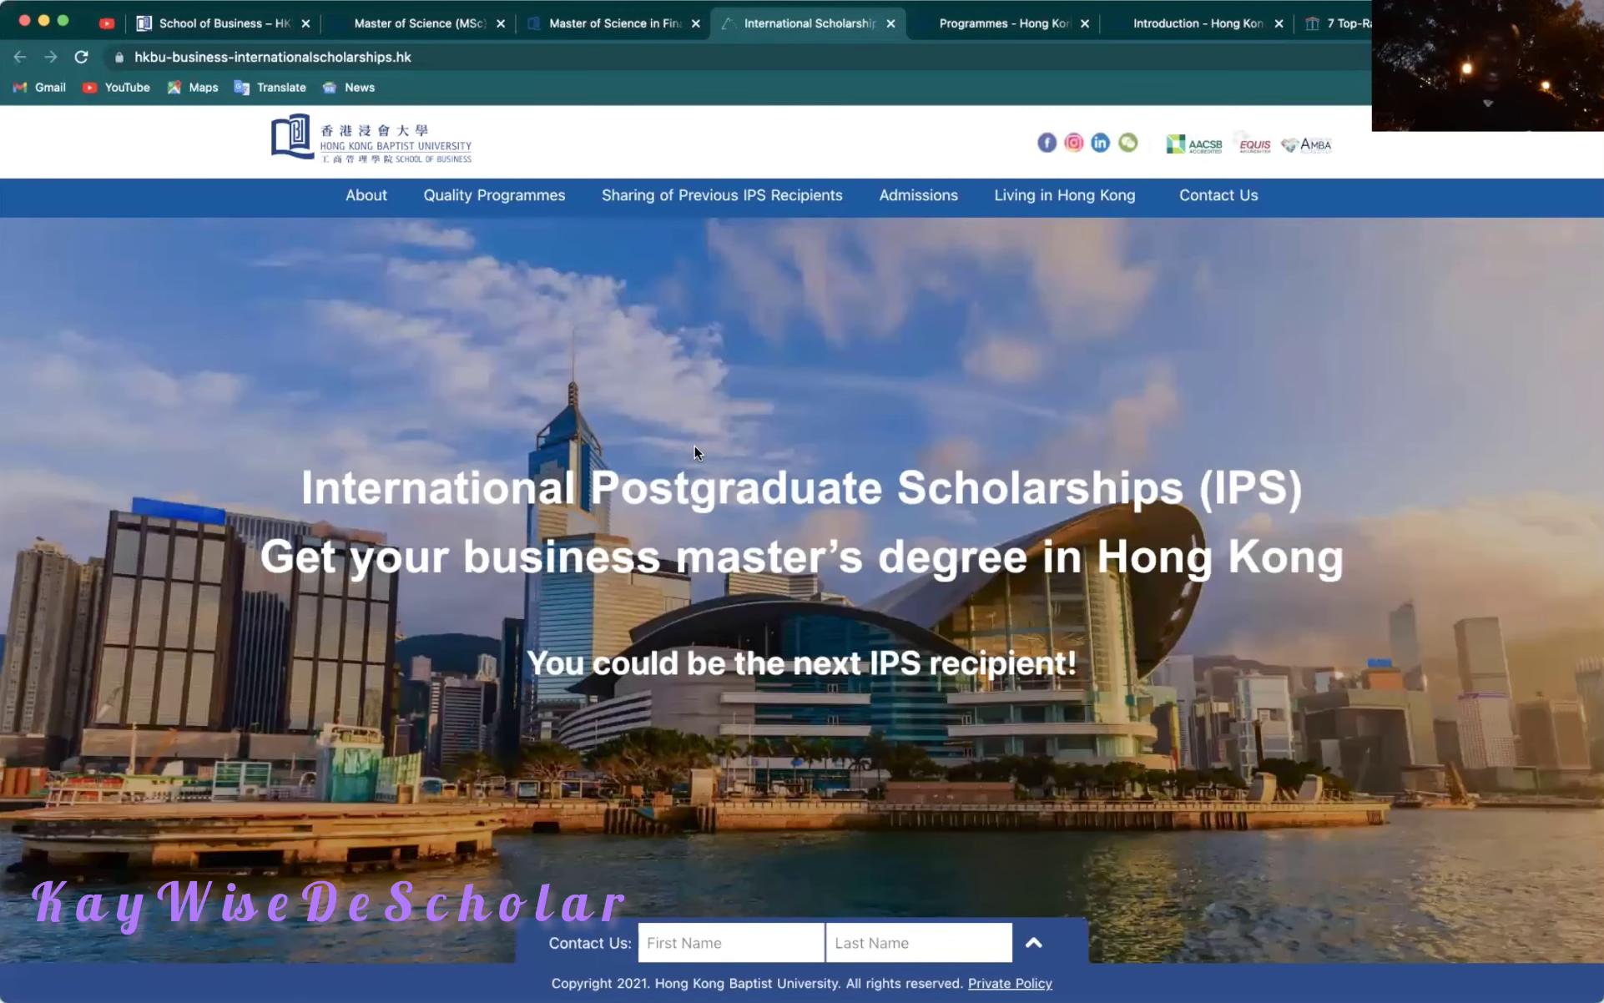
{"action": "scroll", "coordinate": [798, 543], "scroll_direction": "down", "scroll_amount": 2}
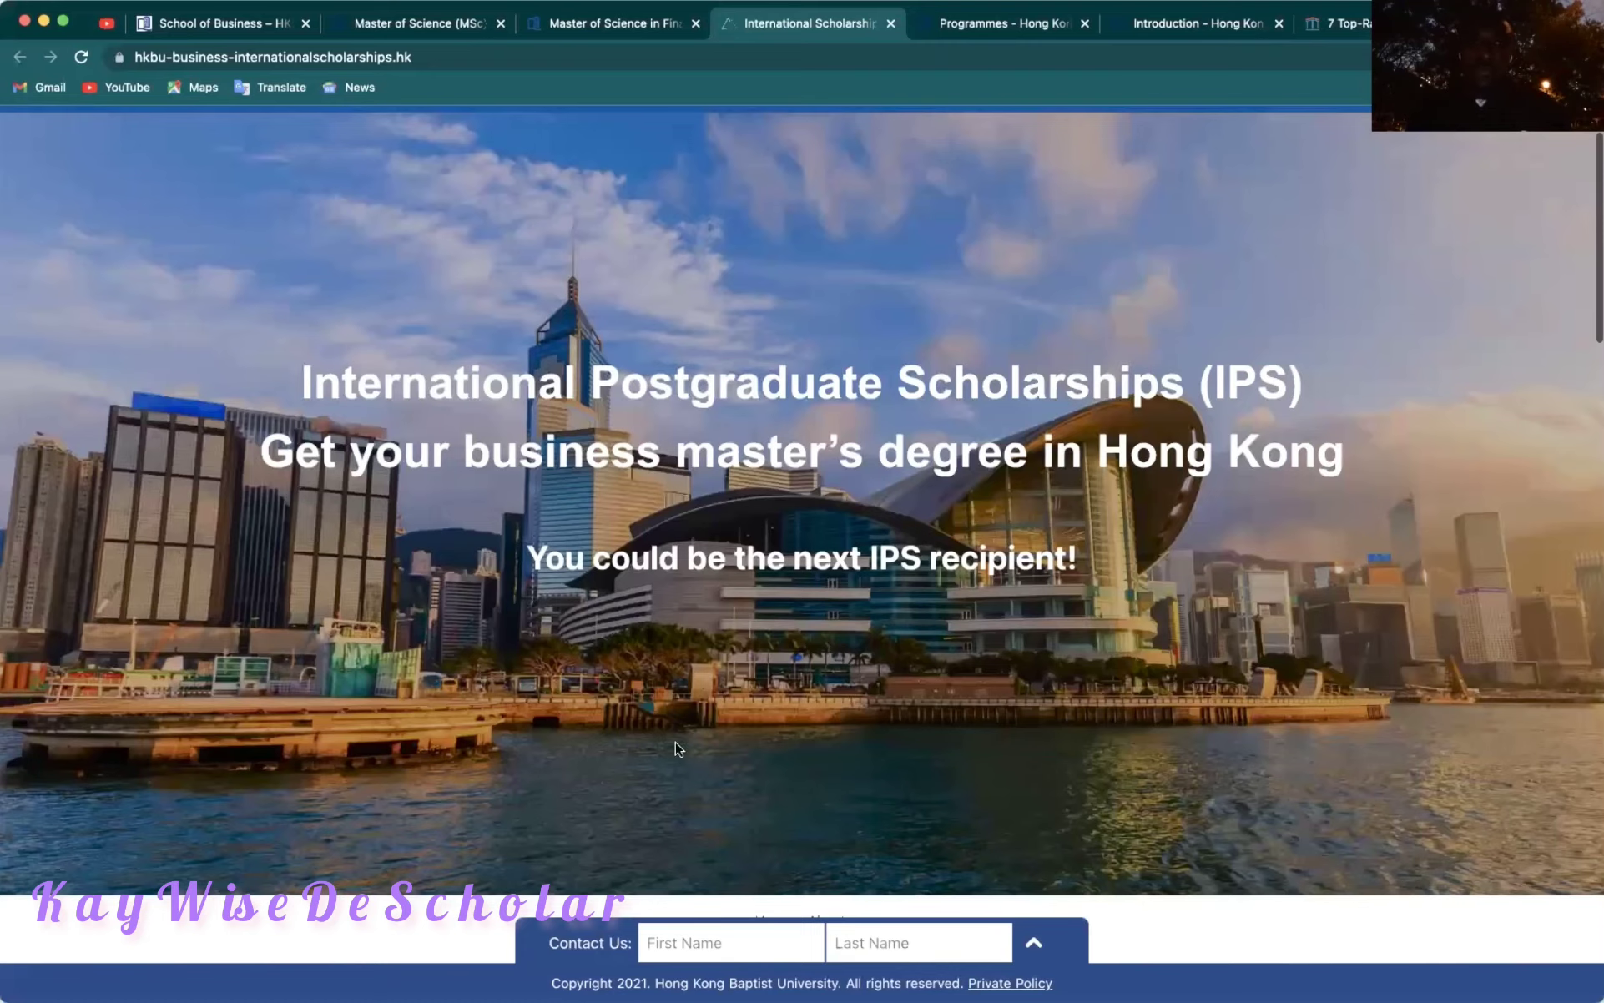
{"action": "scroll", "coordinate": [731, 743], "scroll_direction": "down", "scroll_amount": 1}
{"action": "scroll", "coordinate": [730, 744], "scroll_direction": "down", "scroll_amount": 5}
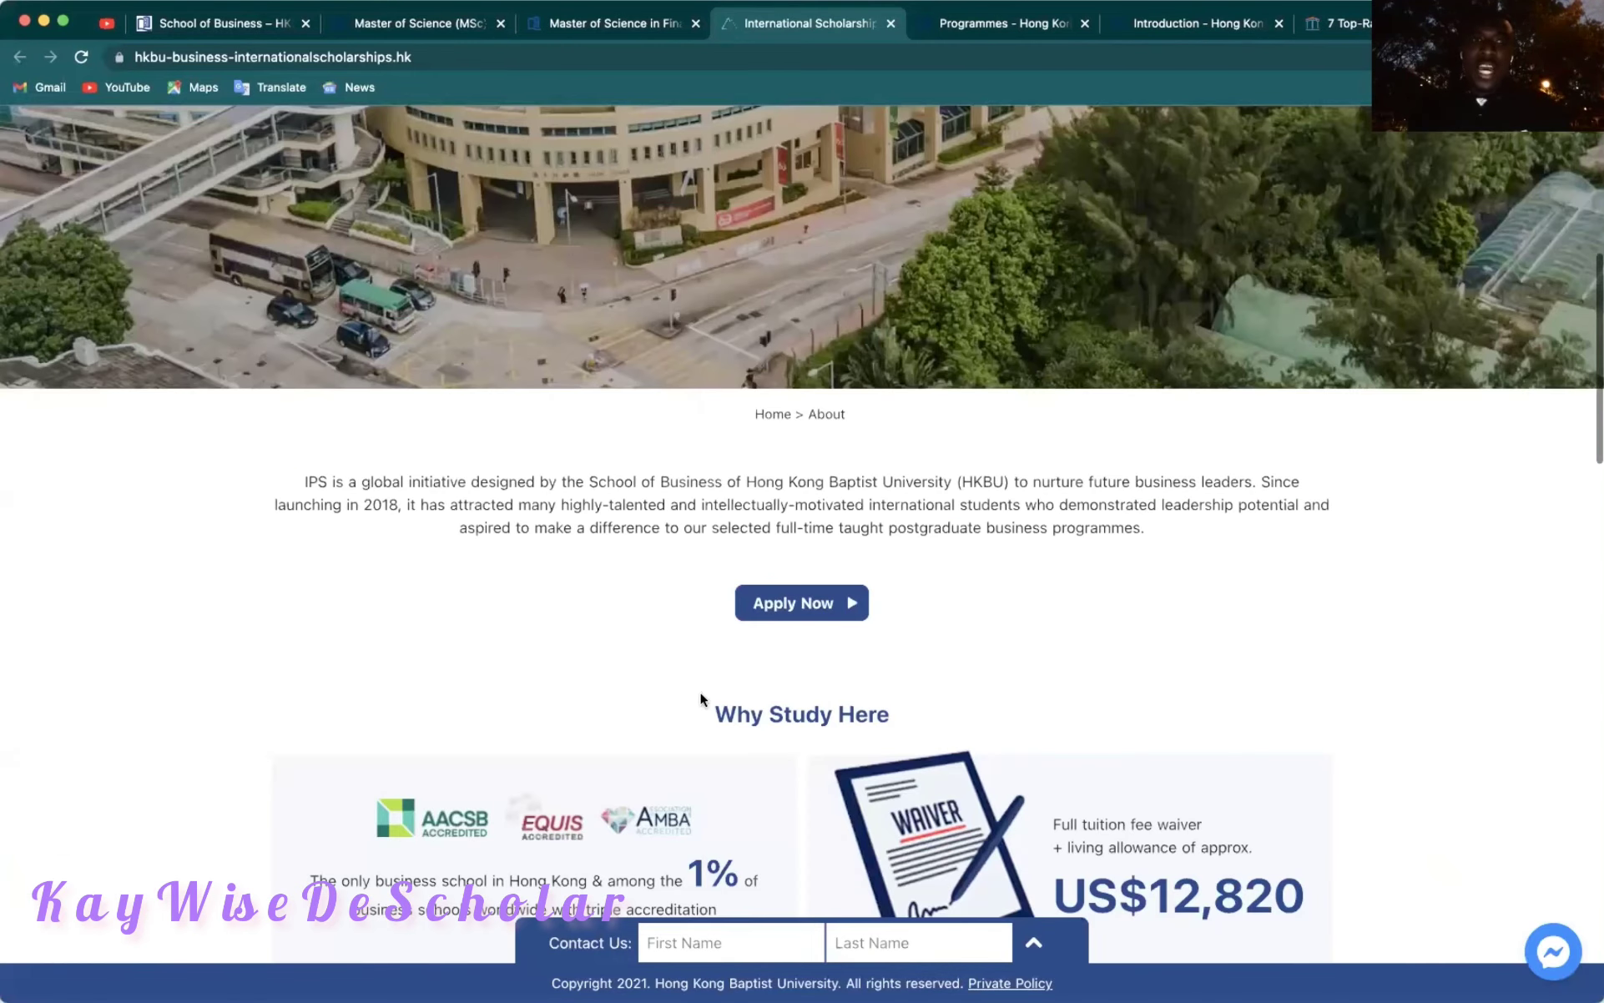
{"action": "scroll", "coordinate": [641, 559], "scroll_direction": "down", "scroll_amount": 1}
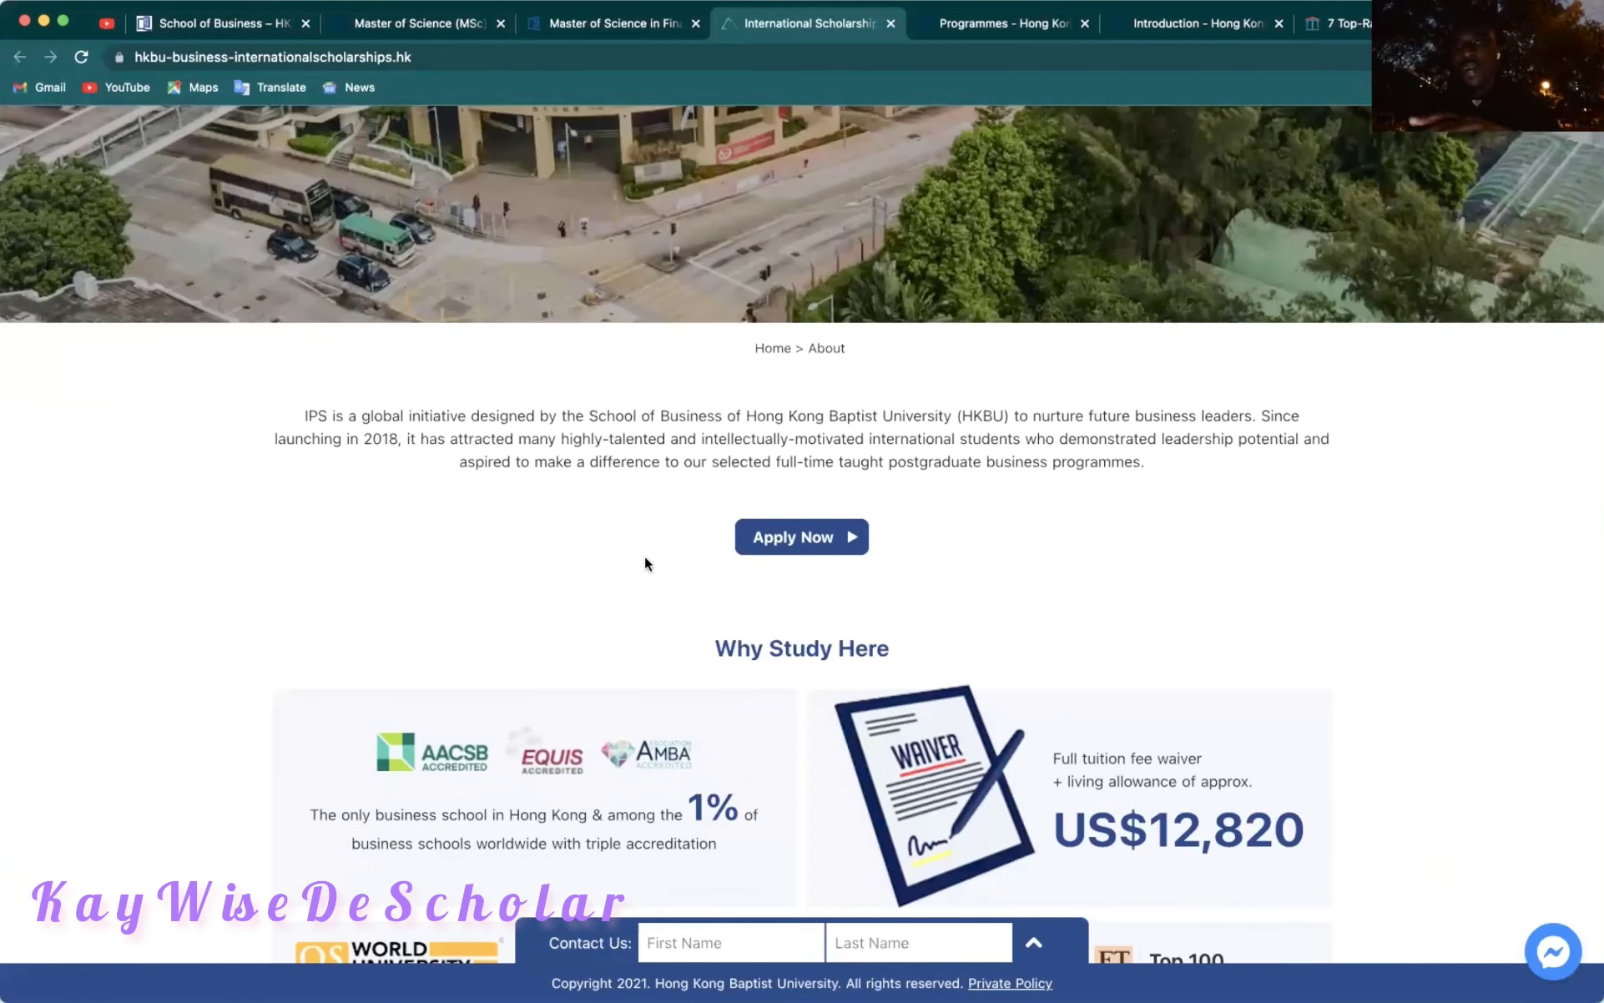
{"action": "scroll", "coordinate": [645, 558], "scroll_direction": "down", "scroll_amount": 5}
{"action": "scroll", "coordinate": [645, 559], "scroll_direction": "down", "scroll_amount": 3}
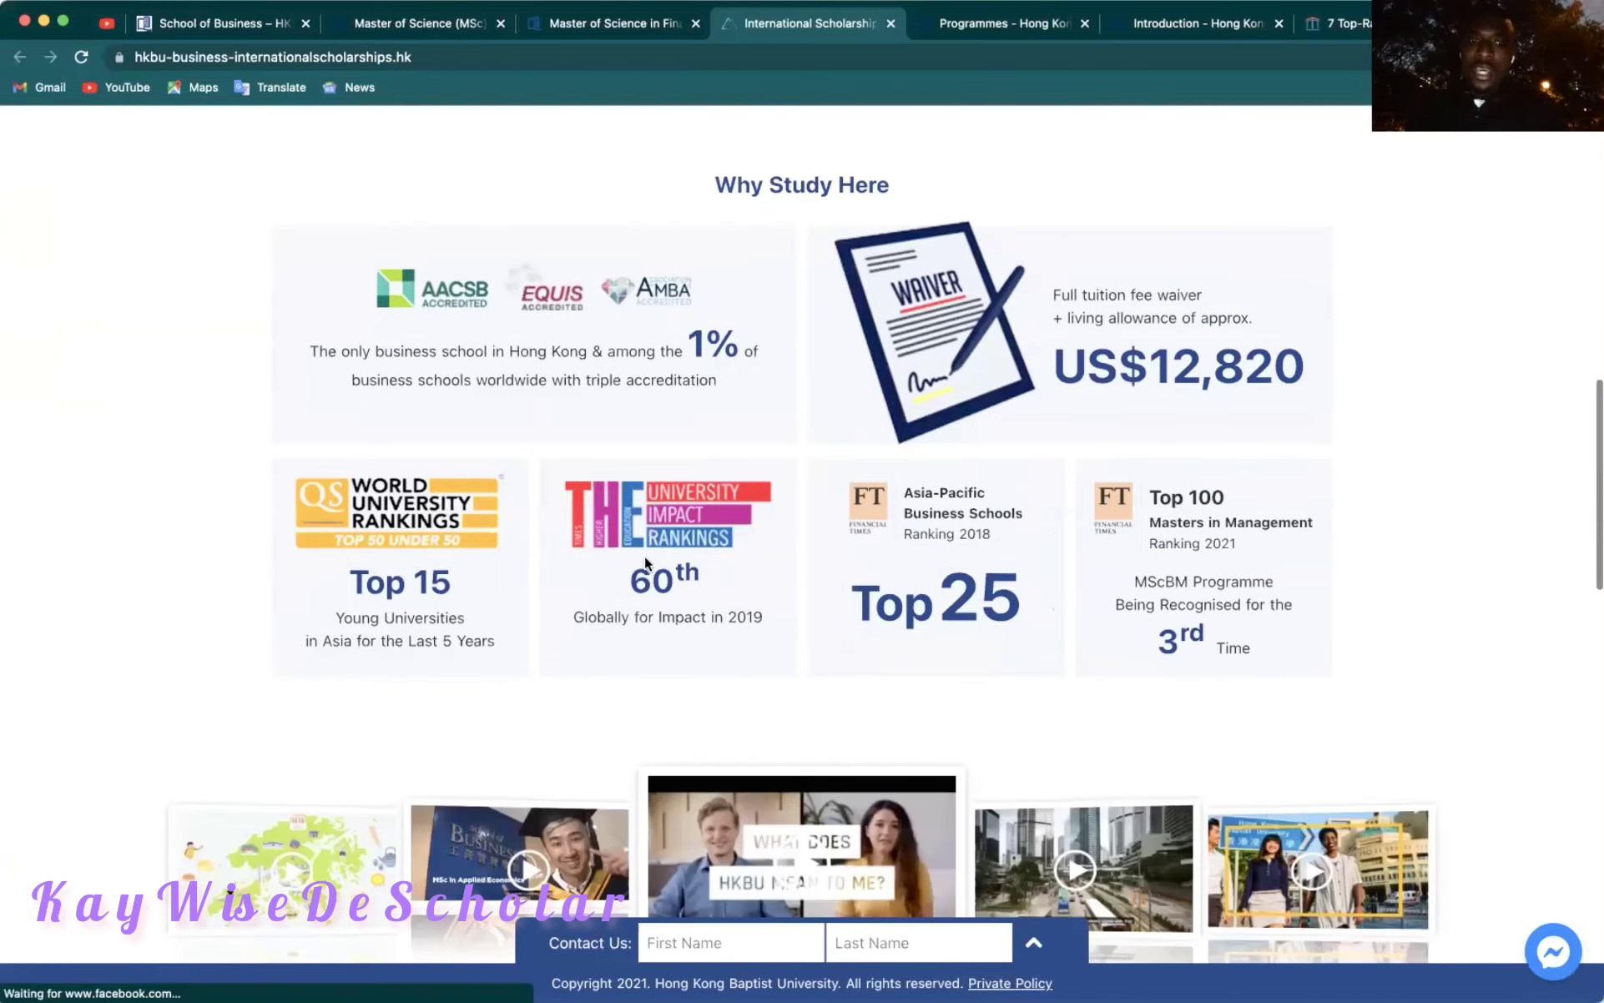
{"action": "scroll", "coordinate": [645, 557], "scroll_direction": "down", "scroll_amount": 14}
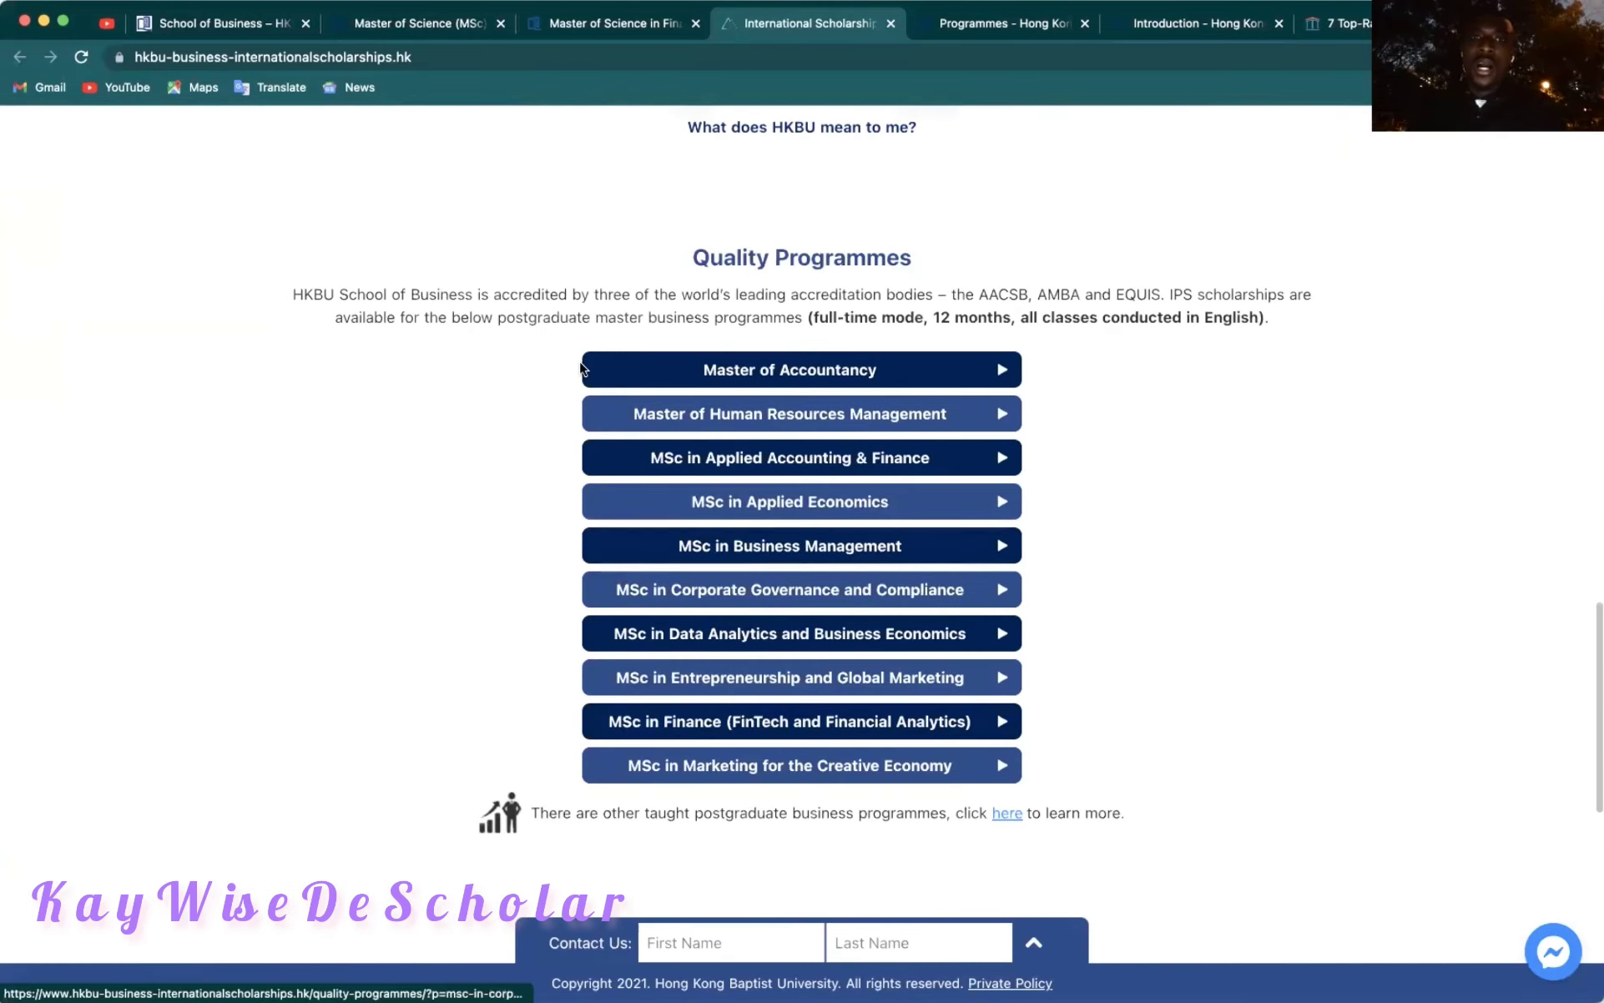
{"action": "scroll", "coordinate": [581, 367], "scroll_direction": "up", "scroll_amount": 12}
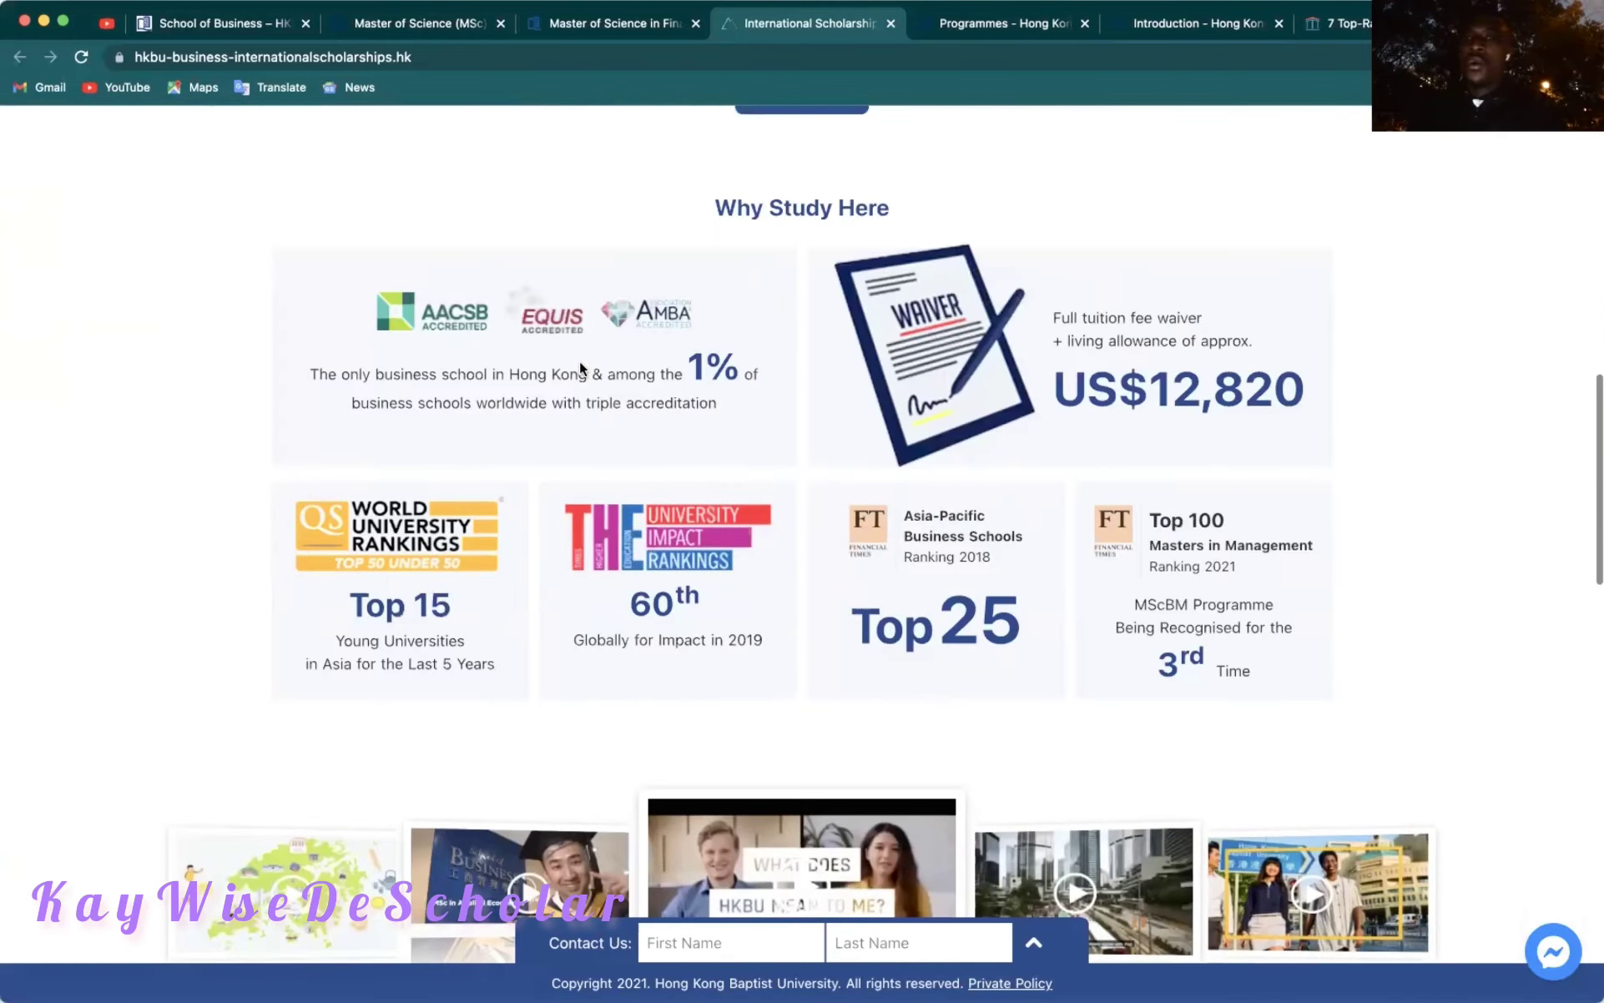
{"action": "scroll", "coordinate": [579, 361], "scroll_direction": "up", "scroll_amount": 4}
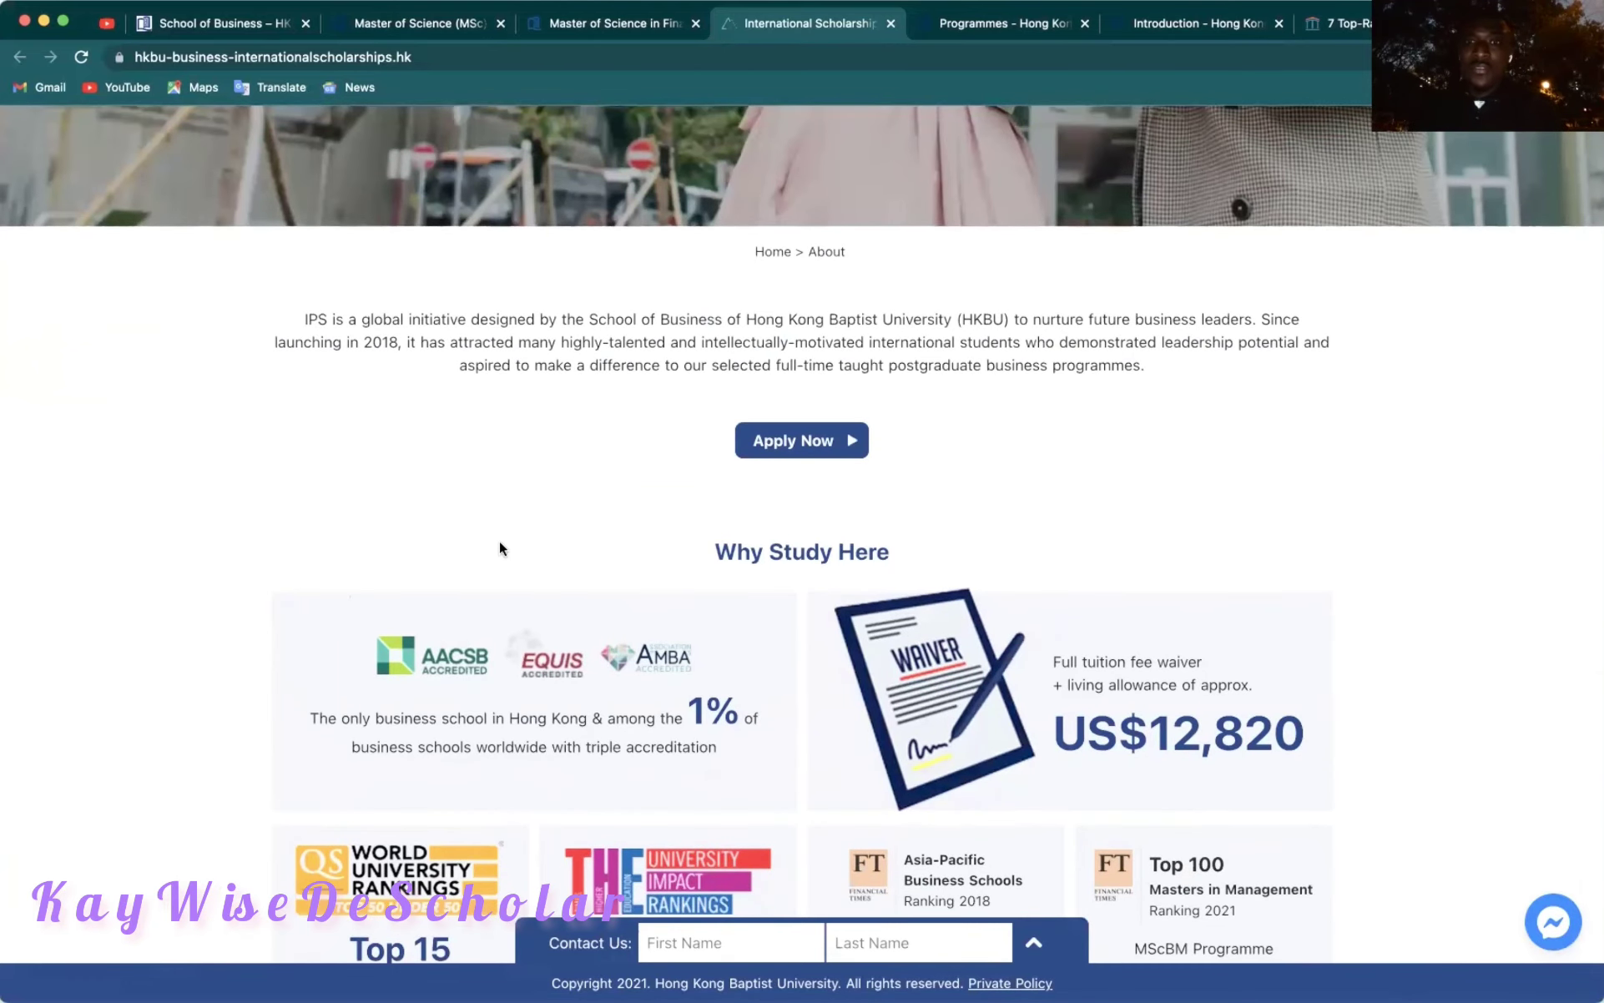
{"action": "scroll", "coordinate": [500, 543], "scroll_direction": "up", "scroll_amount": 5}
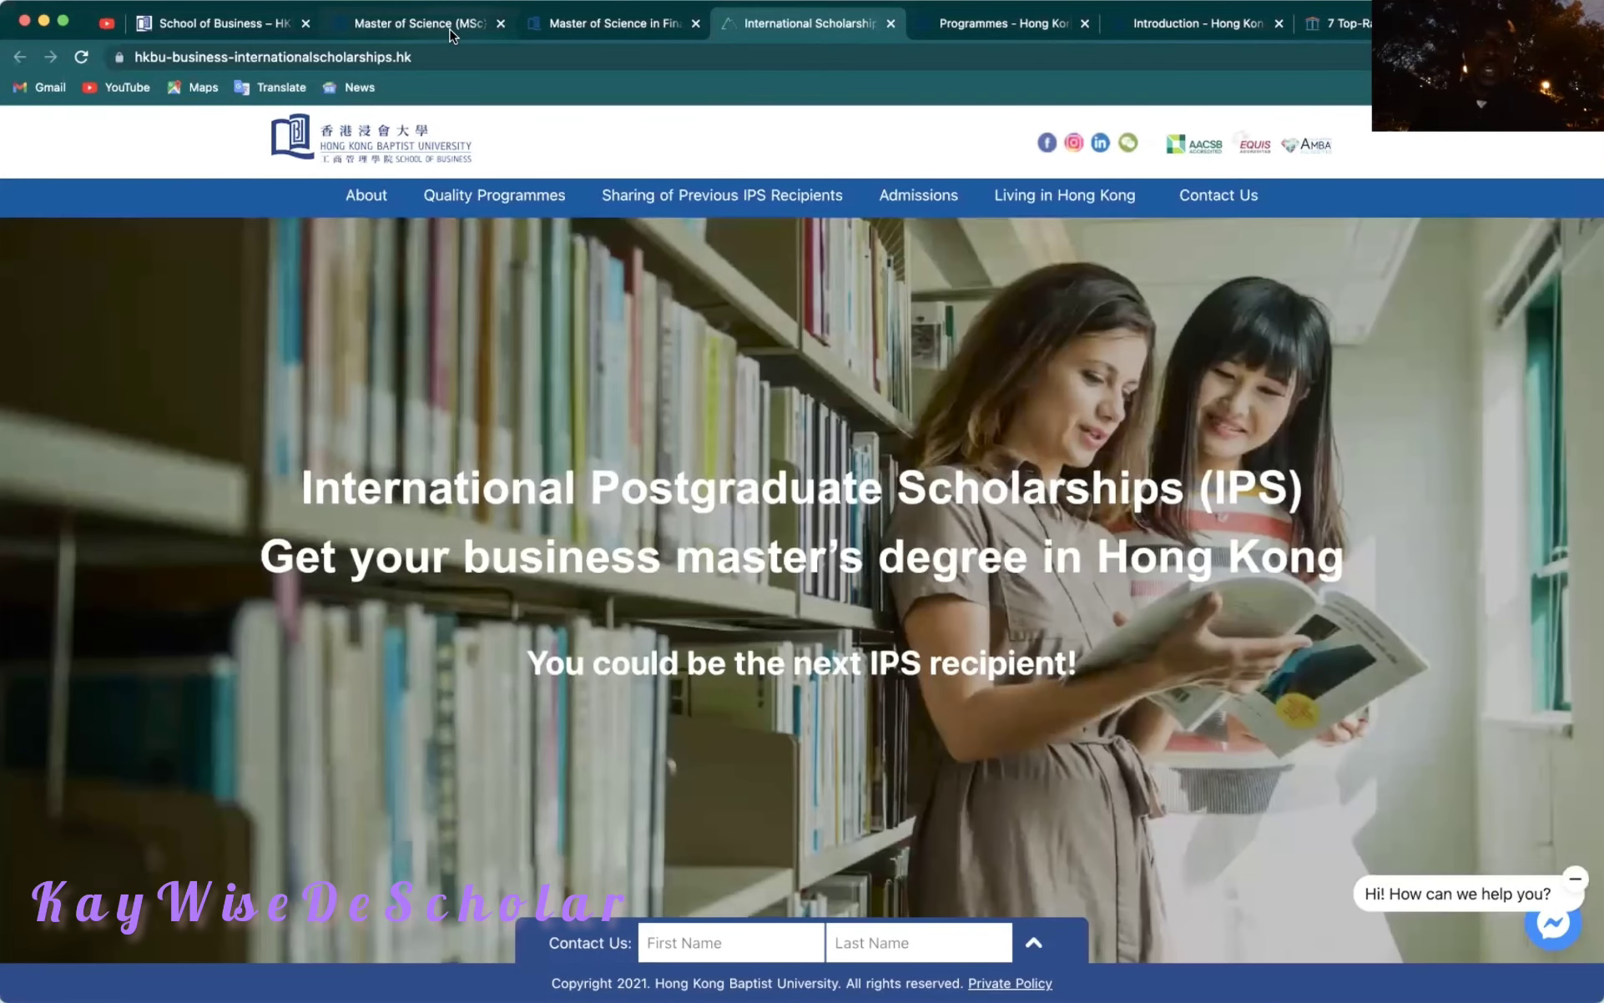
Switch back to the MSc Finance website tab showing its eight scholarship awards.
{"action": "left_click", "coordinate": [442, 23]}
{"action": "scroll", "coordinate": [604, 458], "scroll_direction": "up", "scroll_amount": 3}
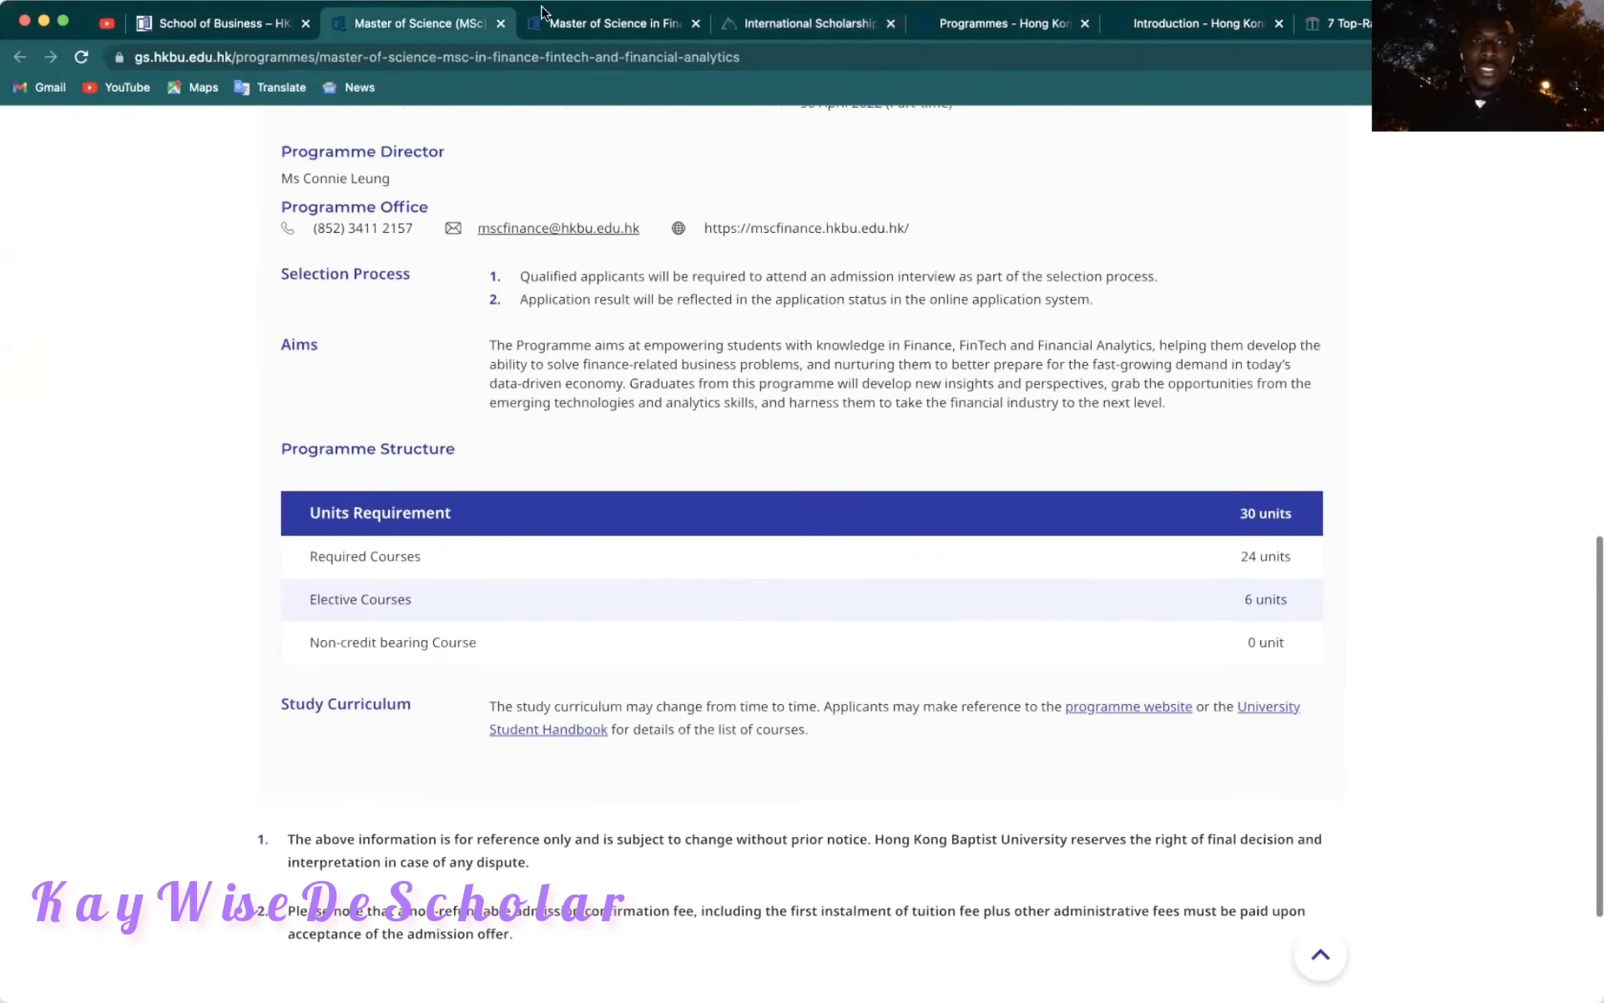
{"action": "left_click", "coordinate": [576, 25]}
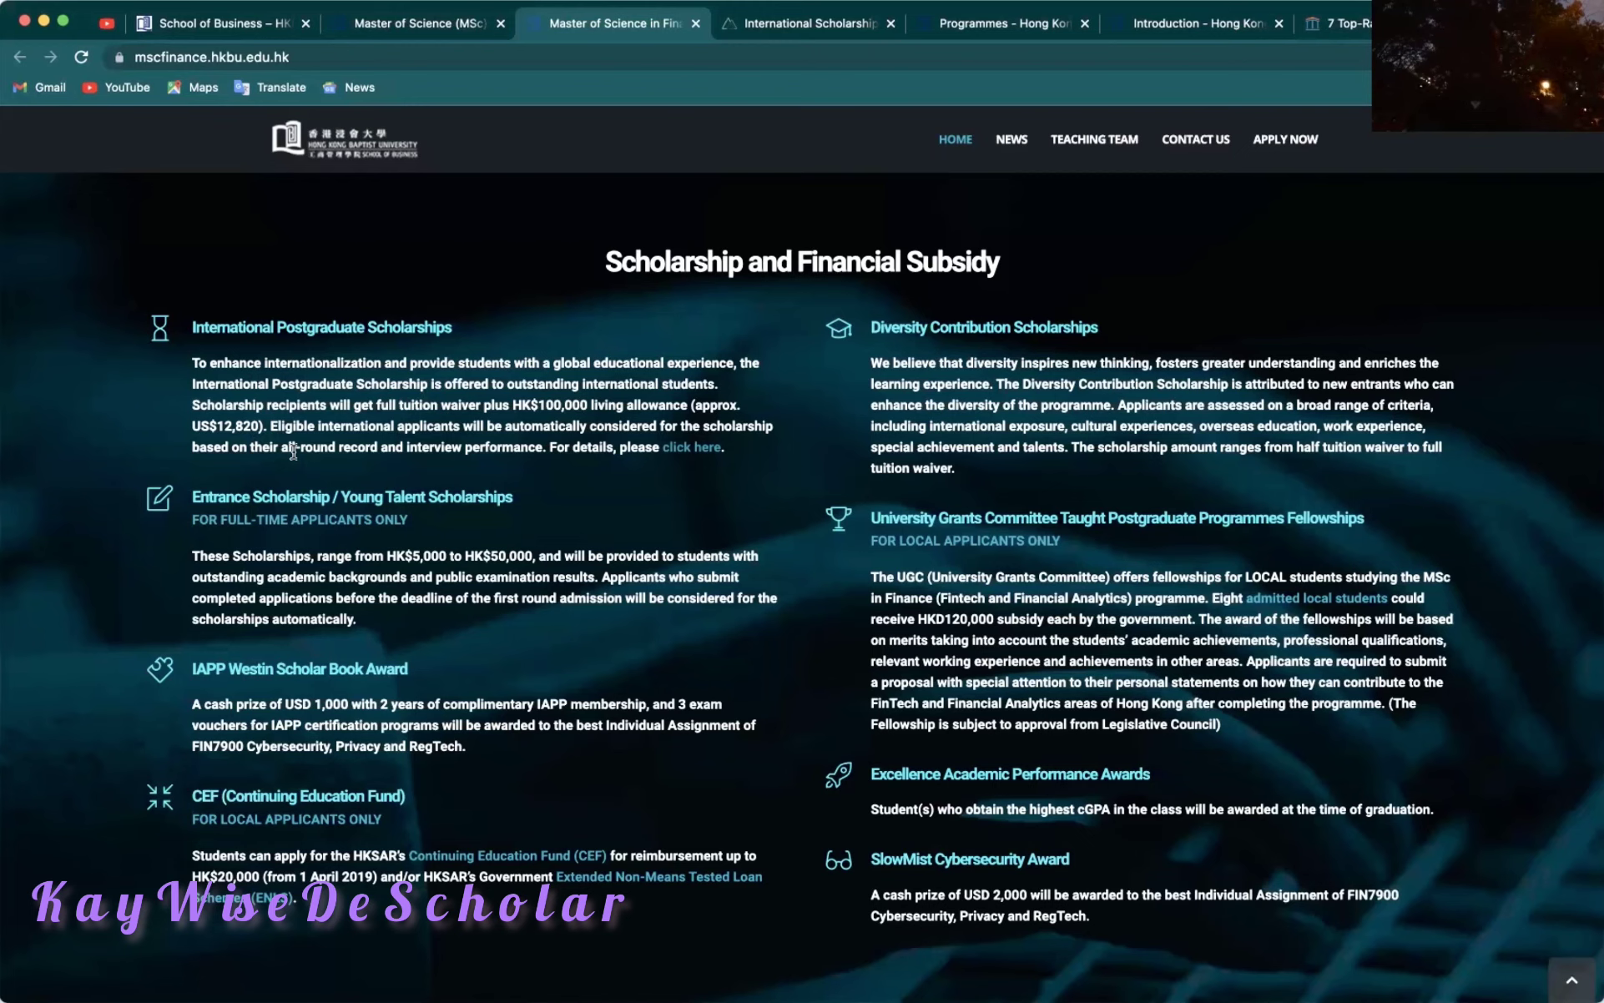
Review the IPS page's Quality Programmes and recipients sections, then return to its headline banner.
{"action": "left_click", "coordinate": [777, 26]}
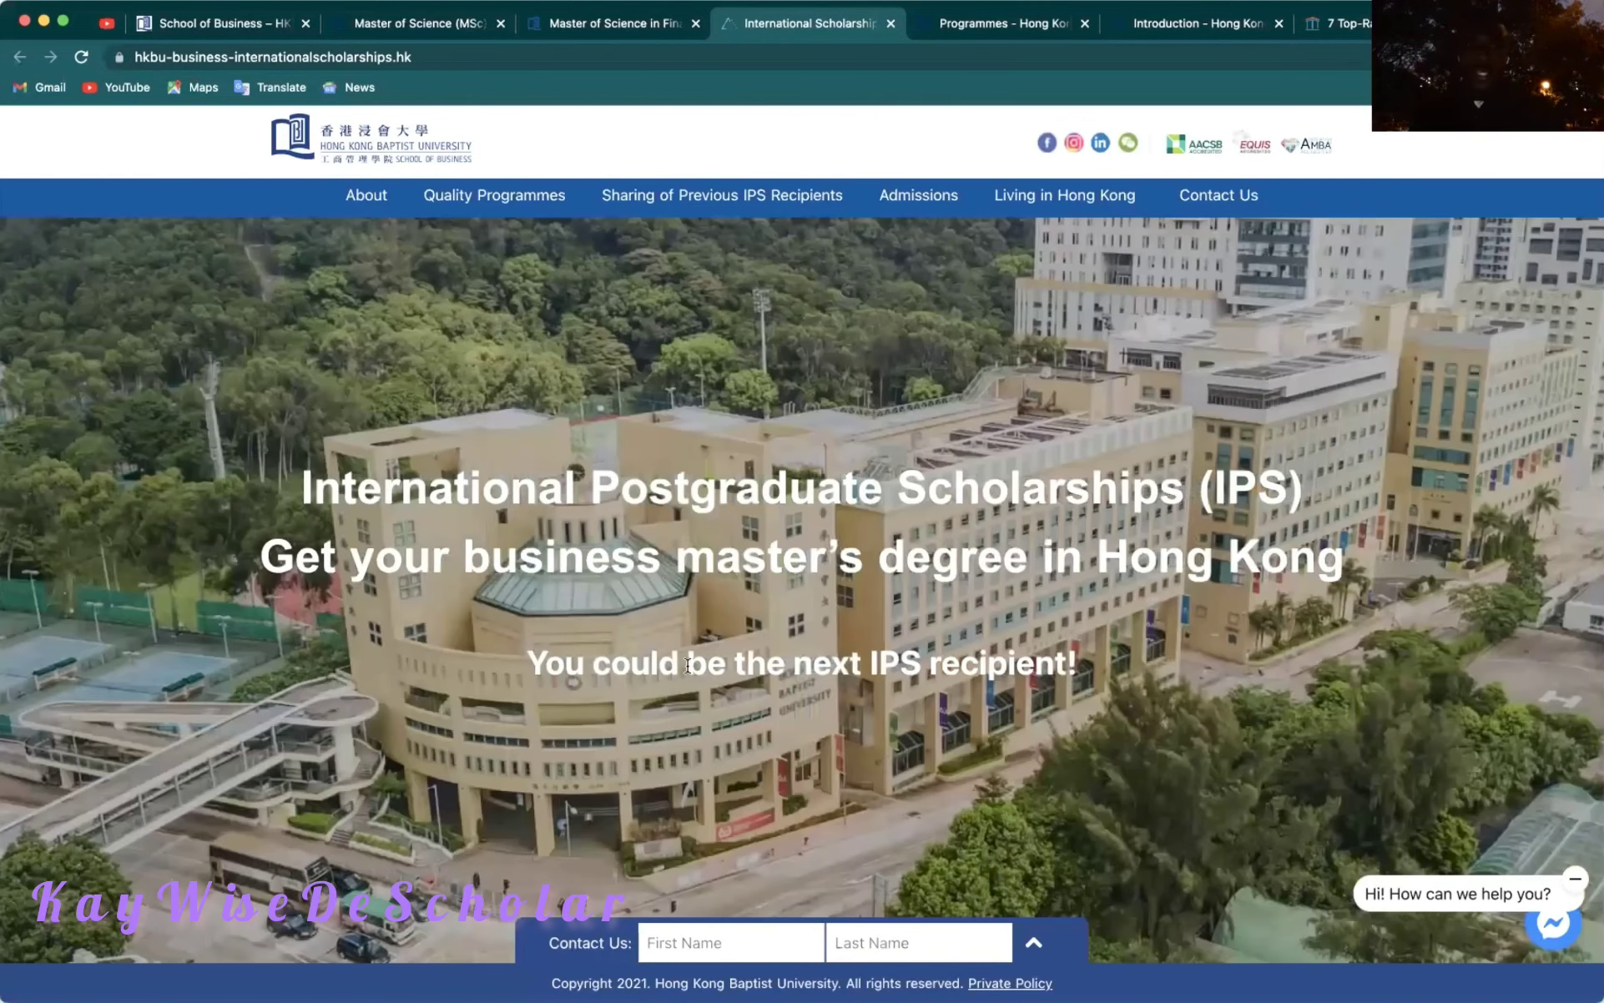
{"action": "scroll", "coordinate": [685, 663], "scroll_direction": "down", "scroll_amount": 15}
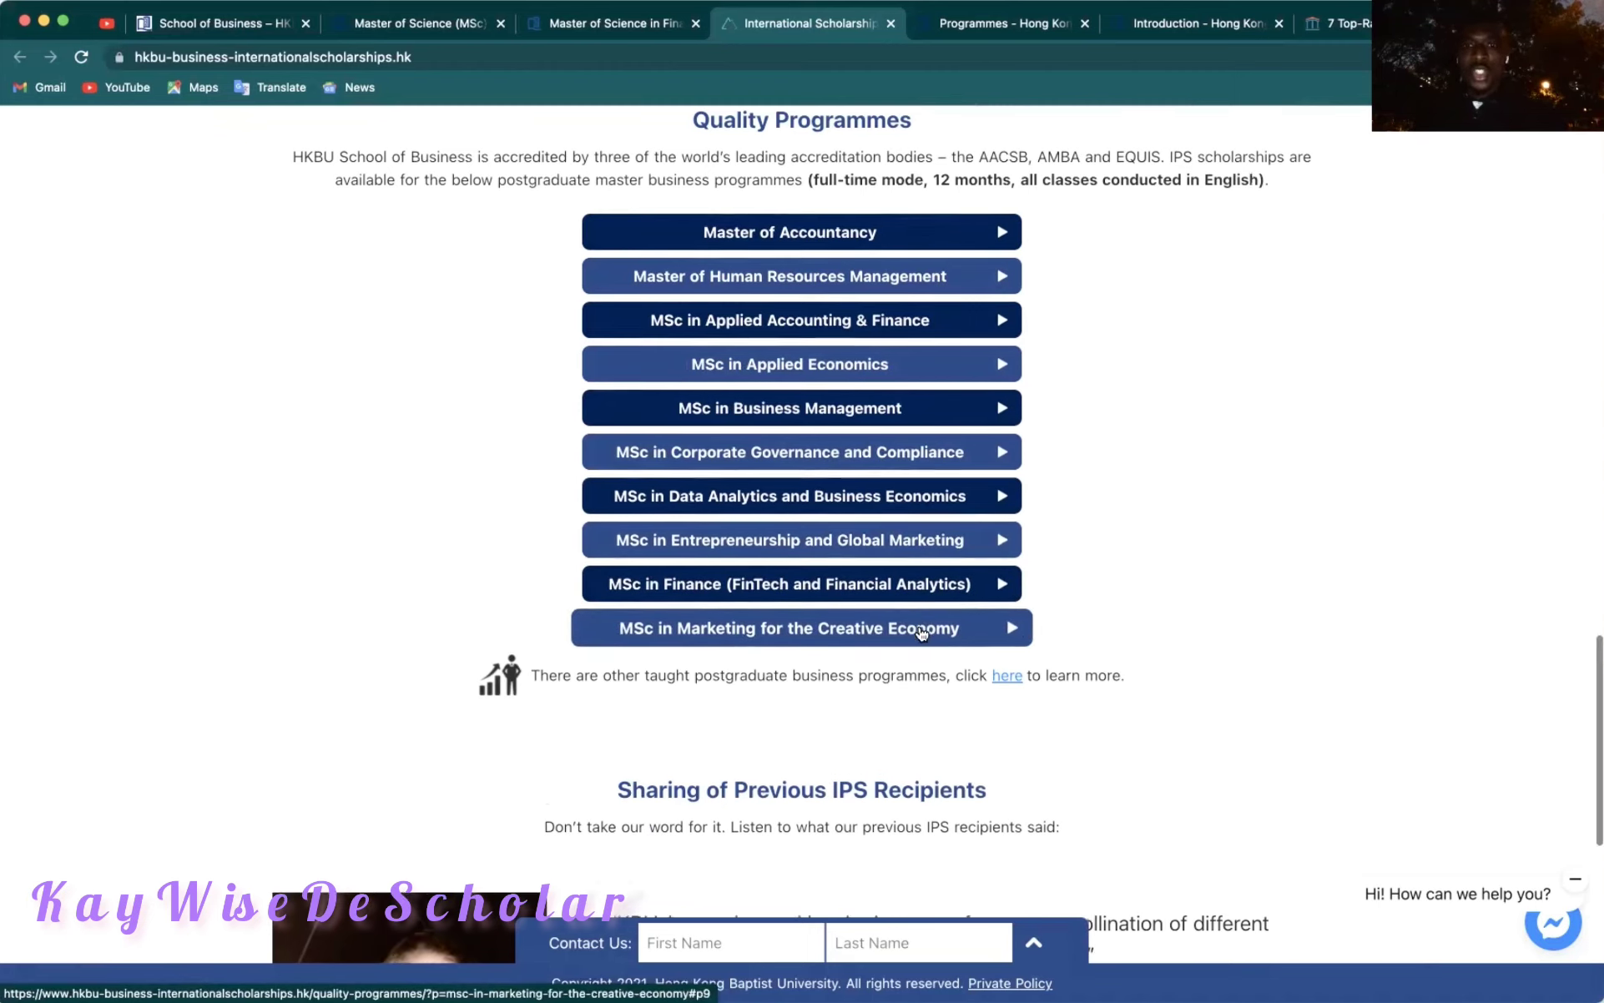
{"action": "scroll", "coordinate": [920, 633], "scroll_direction": "down", "scroll_amount": 3}
{"action": "scroll", "coordinate": [920, 631], "scroll_direction": "down", "scroll_amount": 4}
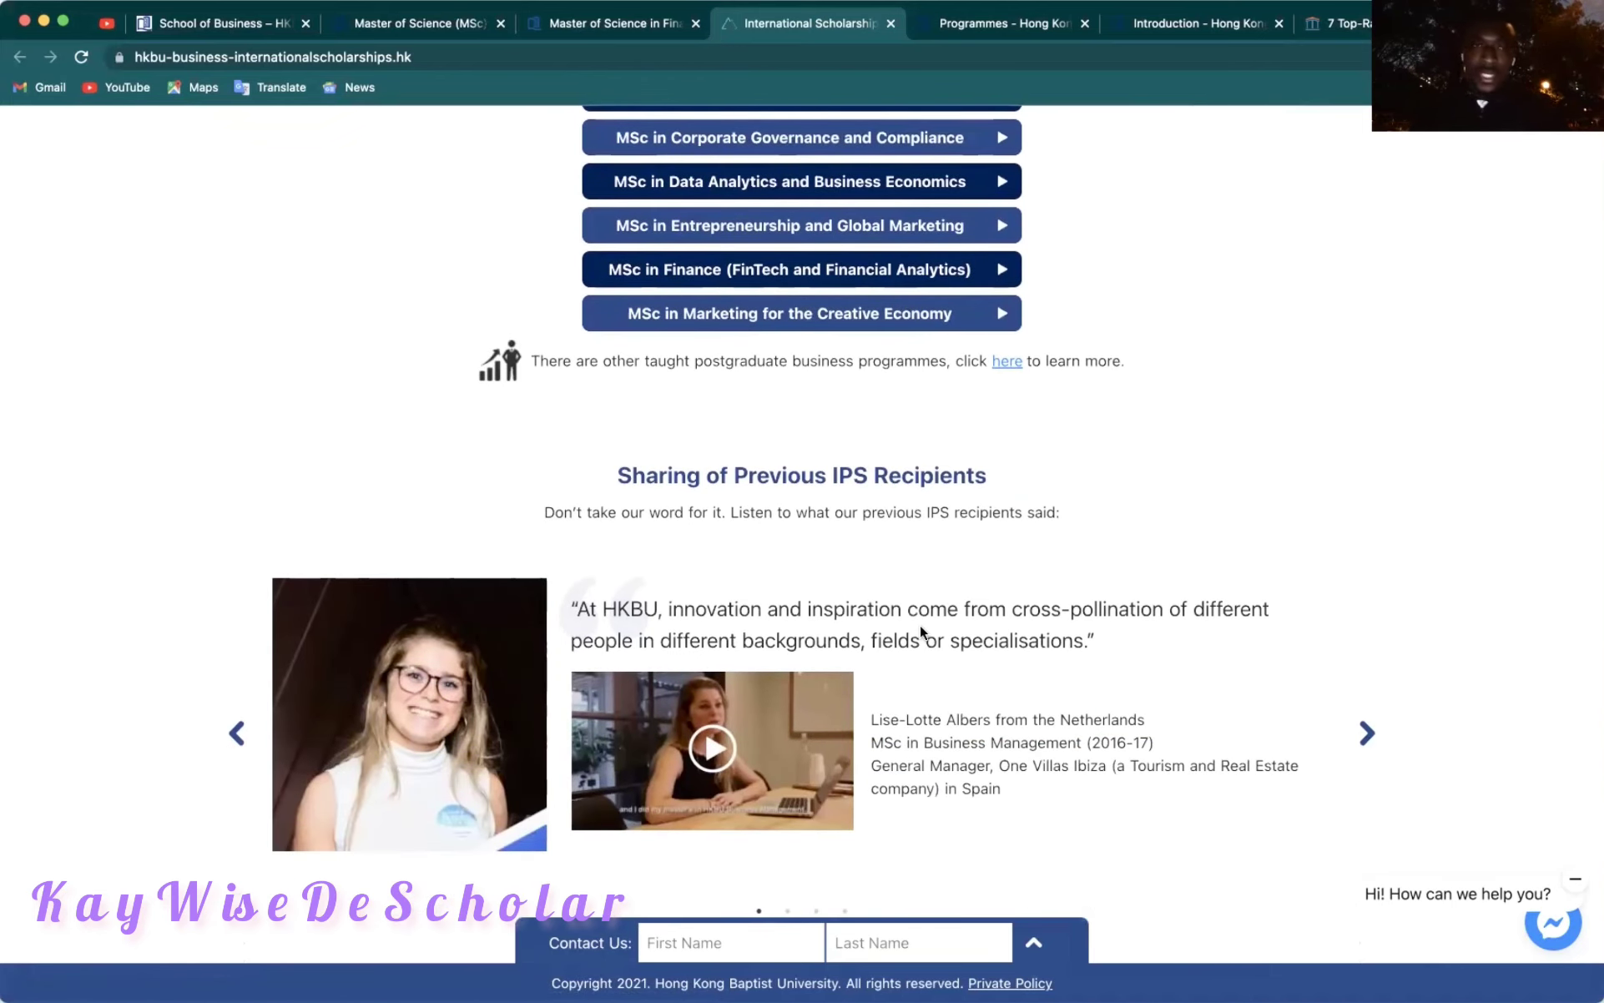
{"action": "scroll", "coordinate": [920, 625], "scroll_direction": "up", "scroll_amount": 15}
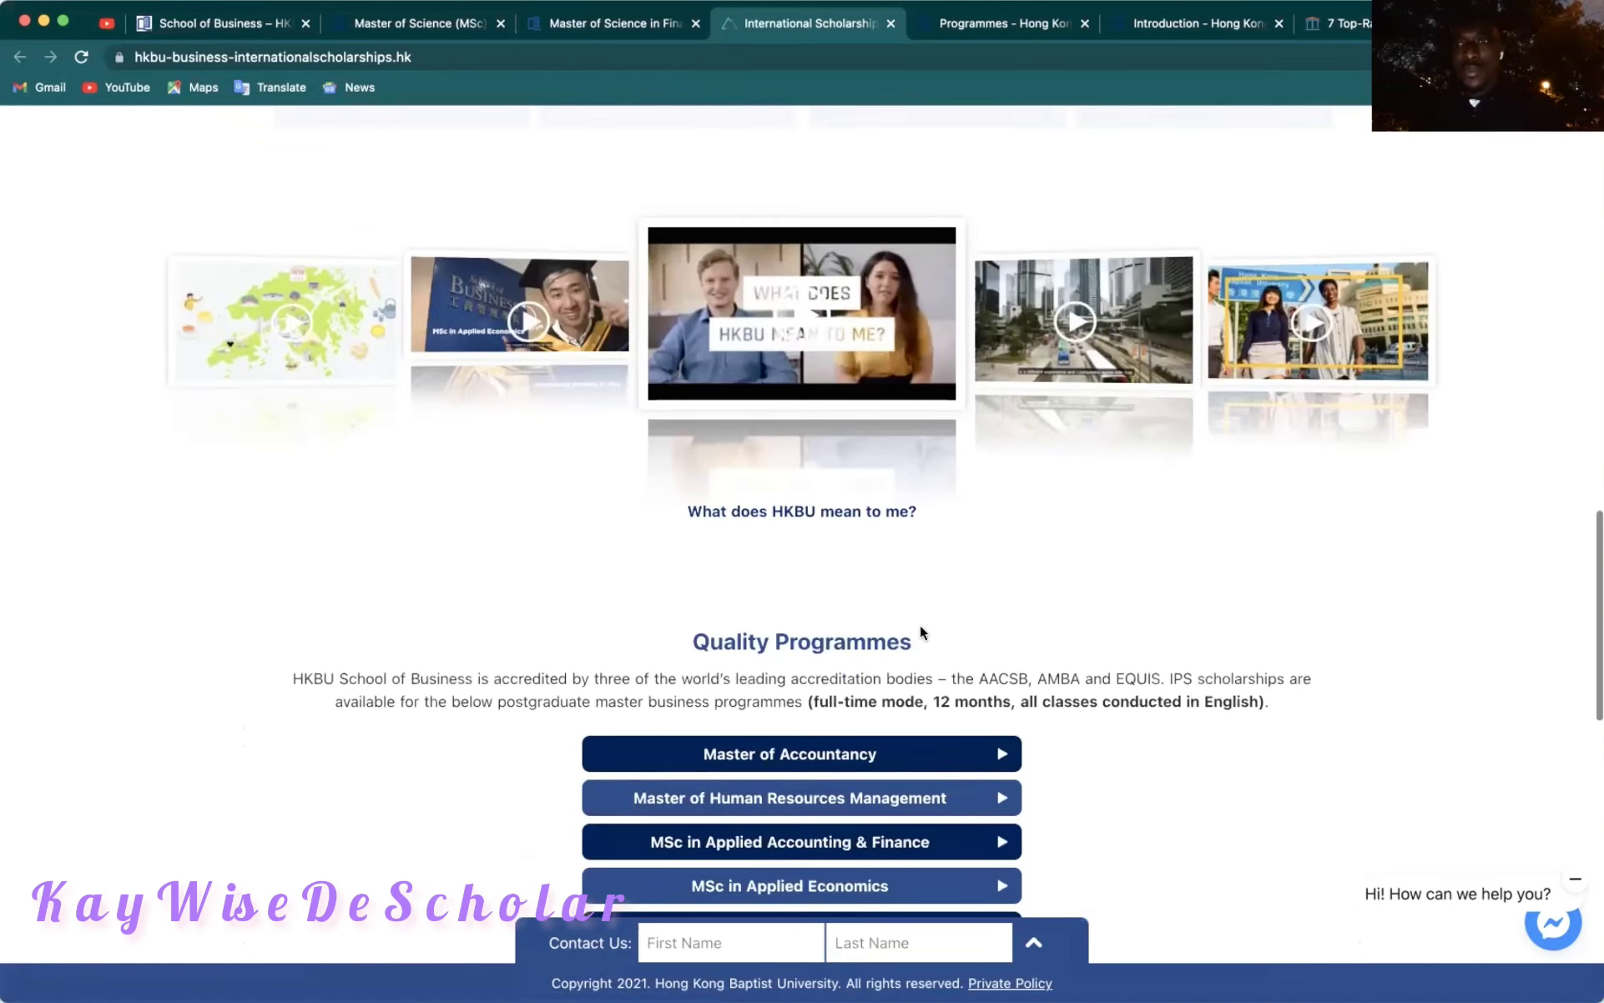
{"action": "scroll", "coordinate": [920, 628], "scroll_direction": "up", "scroll_amount": 8}
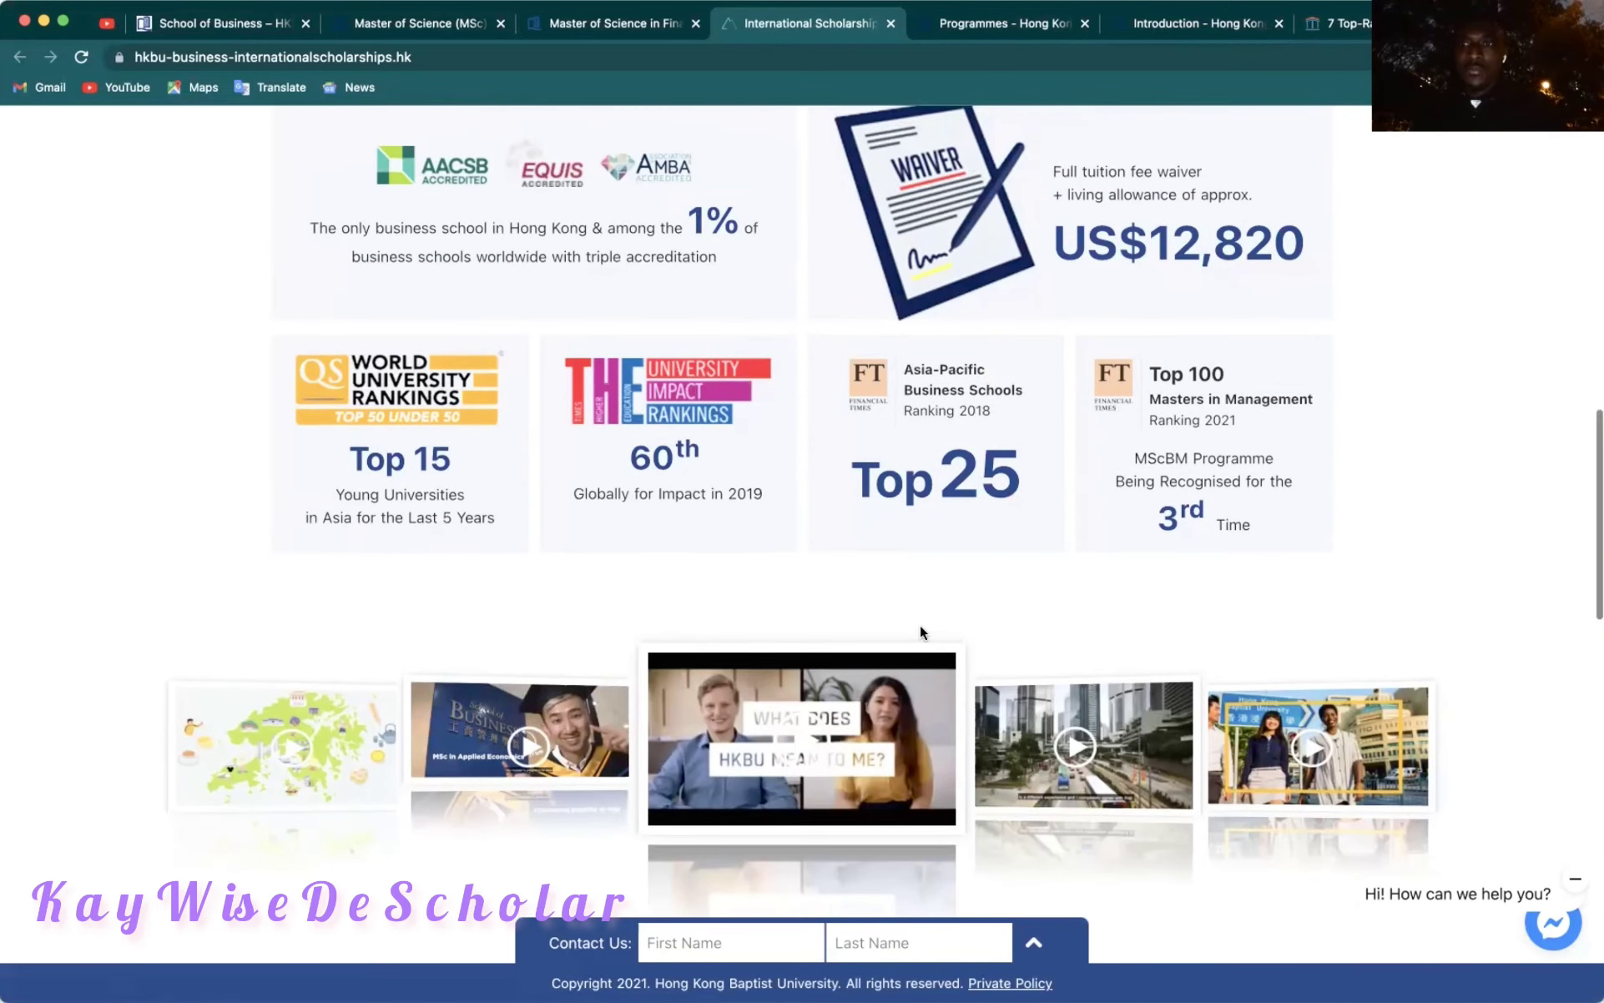
{"action": "scroll", "coordinate": [919, 624], "scroll_direction": "up", "scroll_amount": 10}
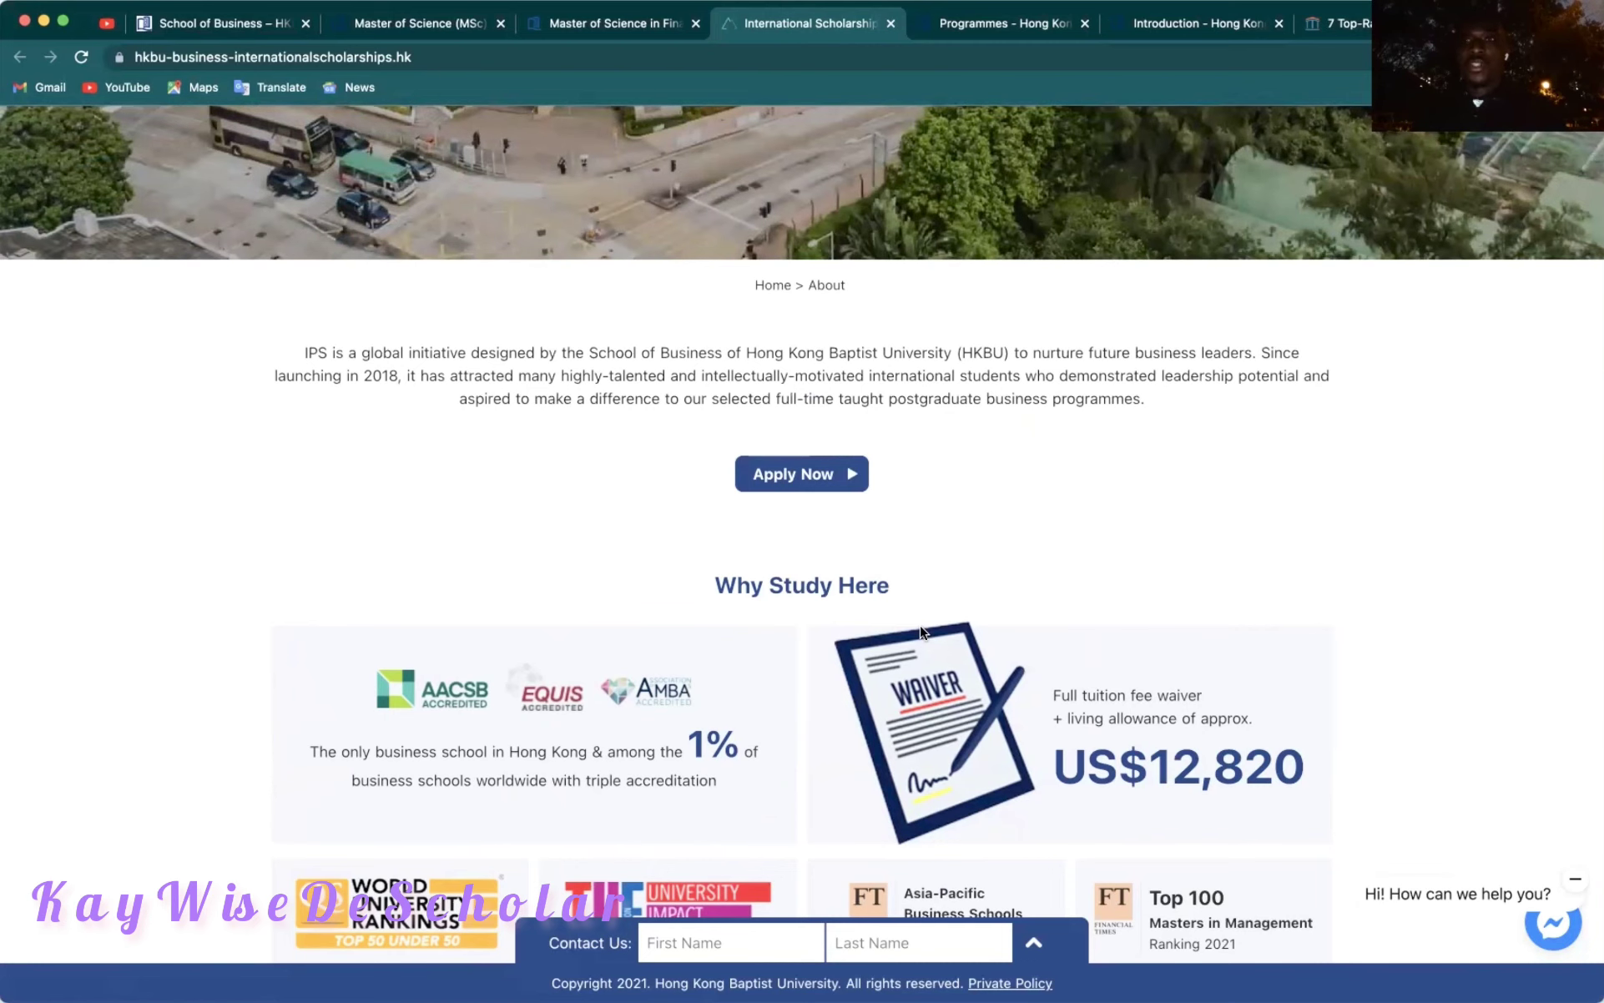
{"action": "scroll", "coordinate": [919, 632], "scroll_direction": "up", "scroll_amount": 3}
{"action": "scroll", "coordinate": [920, 632], "scroll_direction": "up", "scroll_amount": 12}
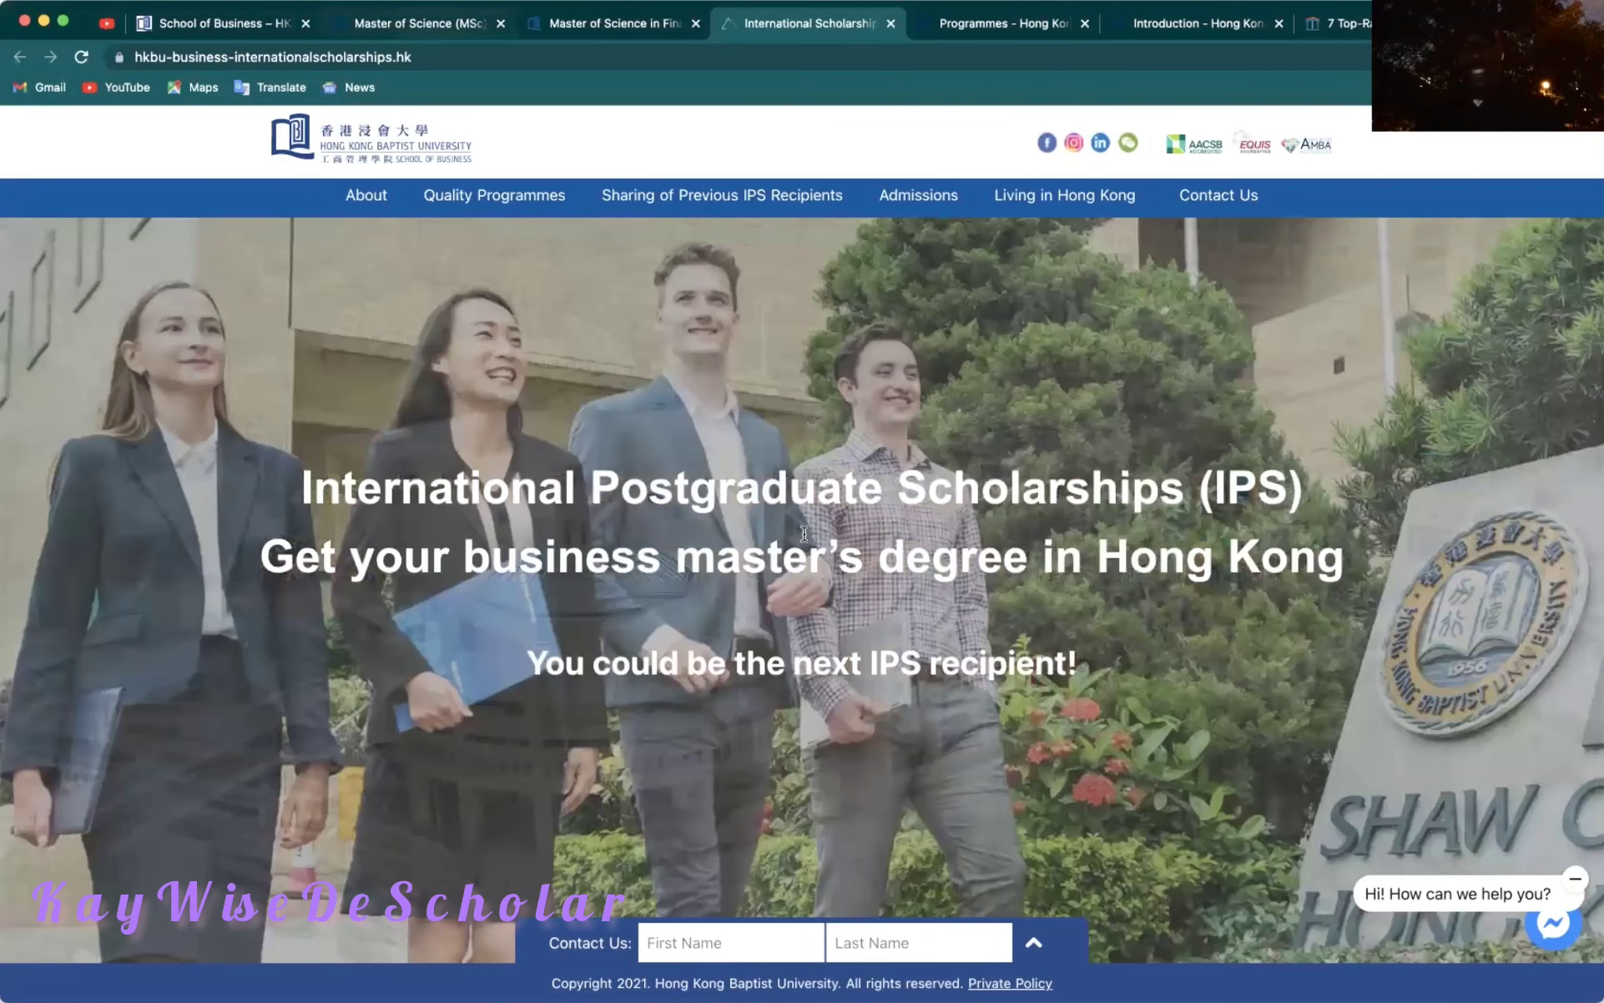
{"action": "scroll", "coordinate": [805, 534], "scroll_direction": "down", "scroll_amount": 1}
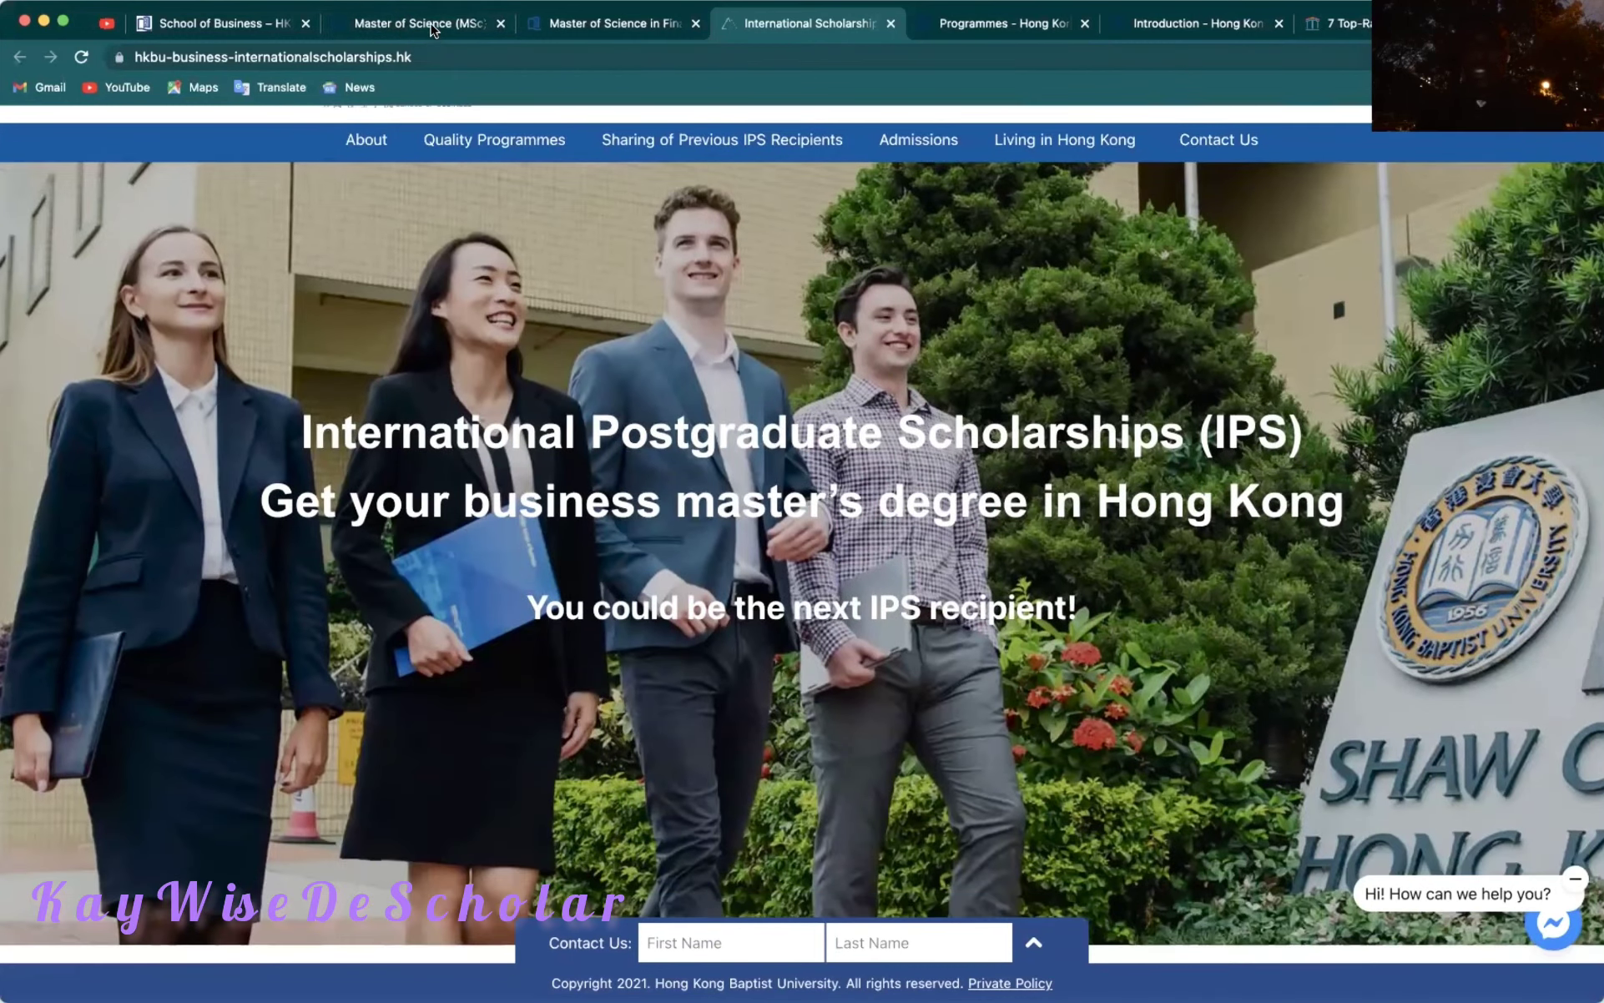
Read the MSc Finance admission requirements, then launch the Online Application System via APPLY NOW.
{"action": "left_click", "coordinate": [432, 30]}
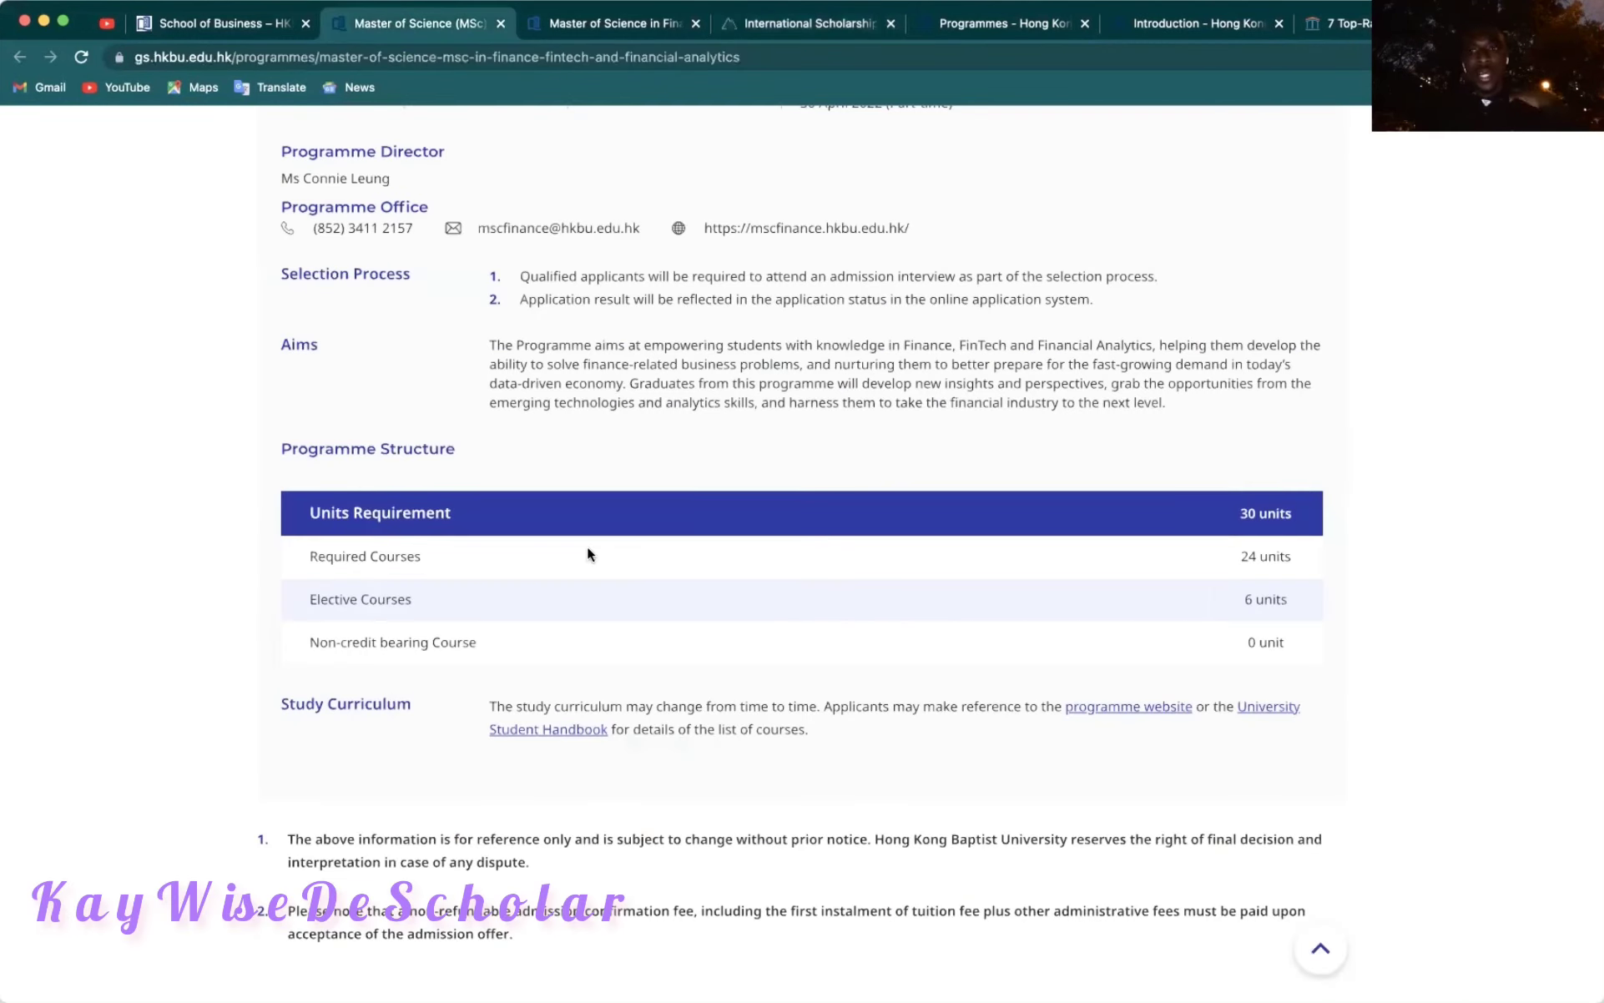
{"action": "scroll", "coordinate": [589, 550], "scroll_direction": "up", "scroll_amount": 5}
{"action": "scroll", "coordinate": [589, 549], "scroll_direction": "up", "scroll_amount": 1}
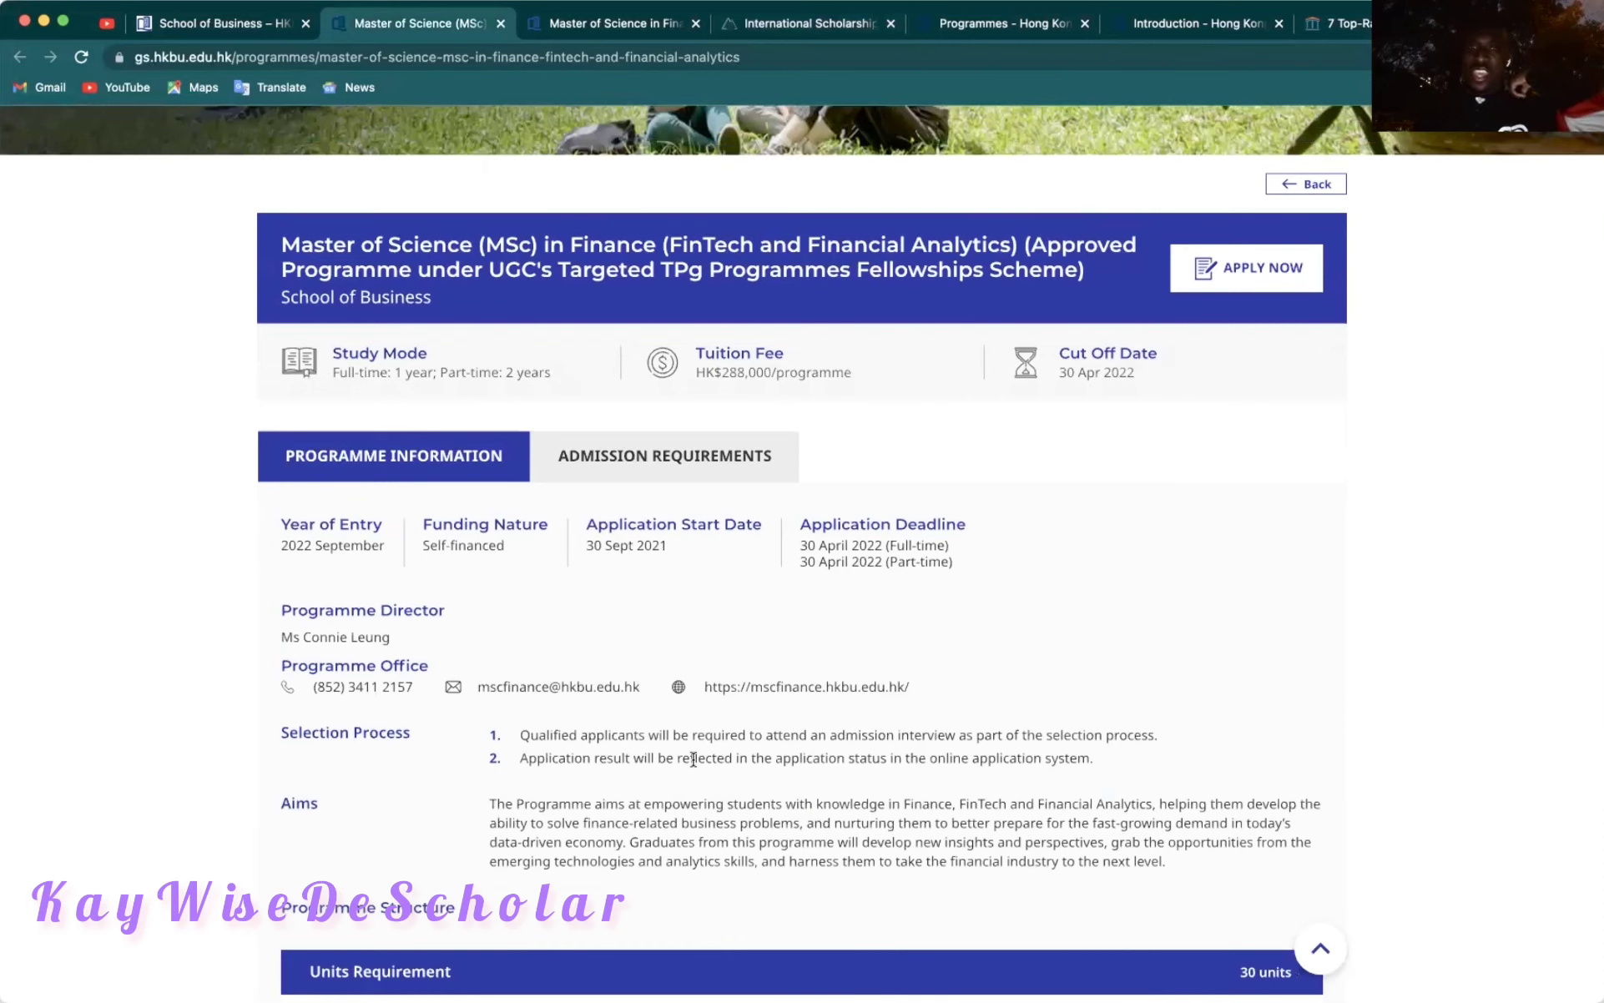
{"action": "left_click", "coordinate": [647, 464]}
{"action": "scroll", "coordinate": [685, 663], "scroll_direction": "down", "scroll_amount": 5}
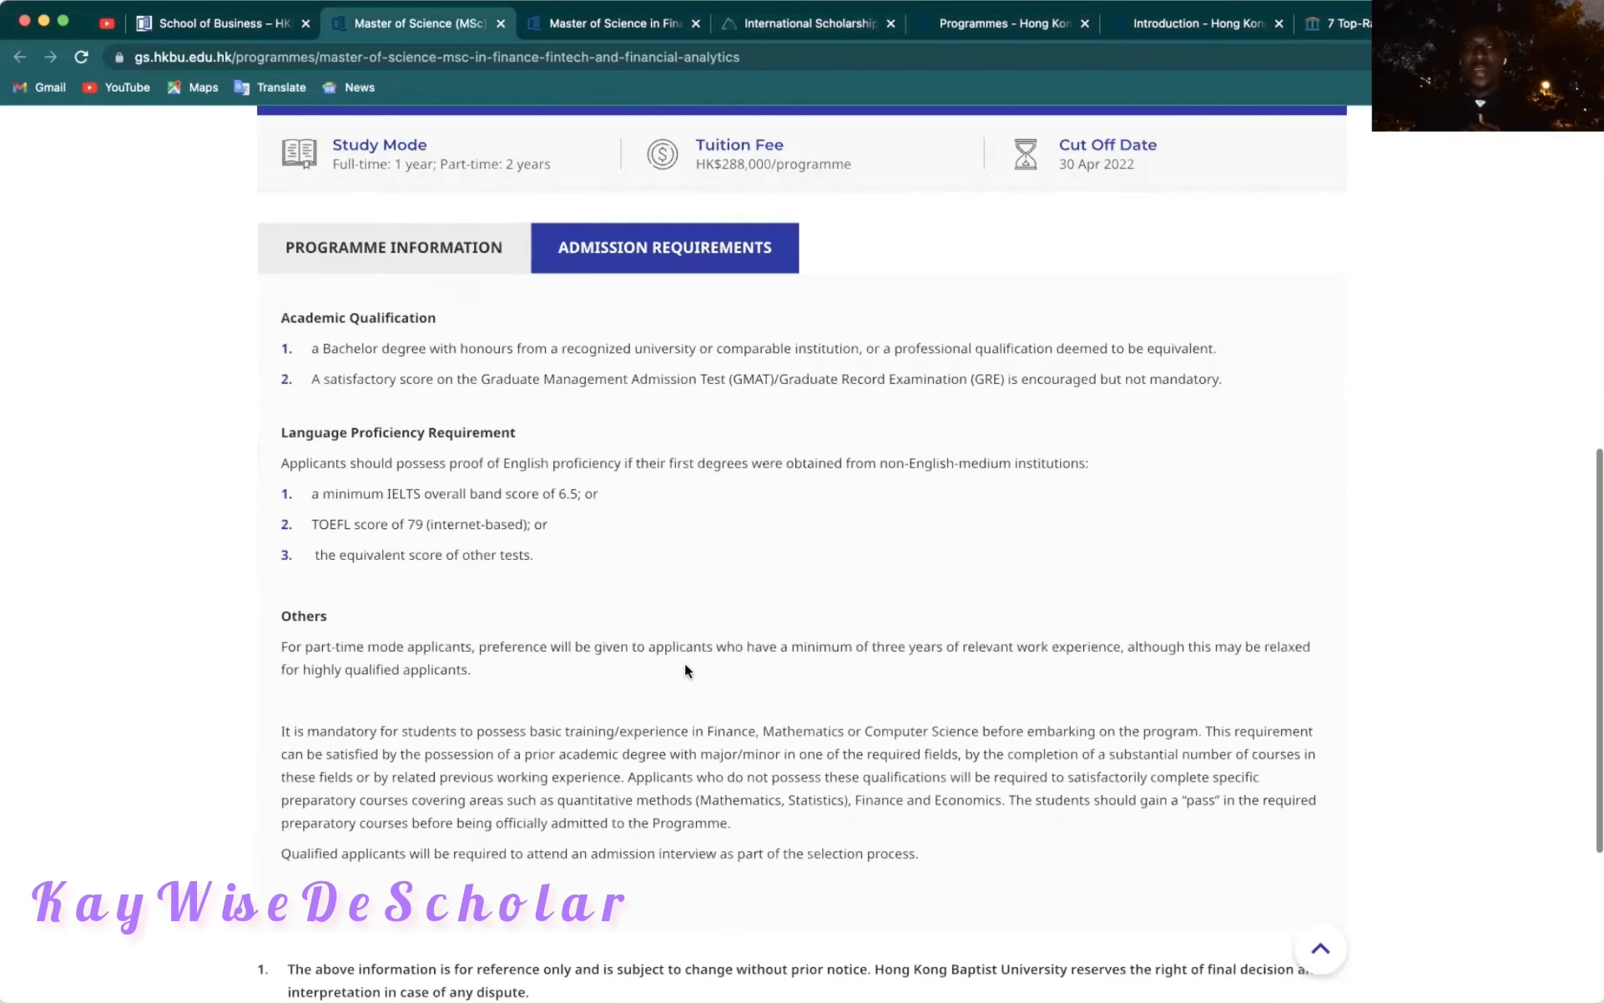
{"action": "scroll", "coordinate": [685, 666], "scroll_direction": "up", "scroll_amount": 2}
{"action": "scroll", "coordinate": [684, 666], "scroll_direction": "down", "scroll_amount": 5}
{"action": "scroll", "coordinate": [684, 666], "scroll_direction": "down", "scroll_amount": 2}
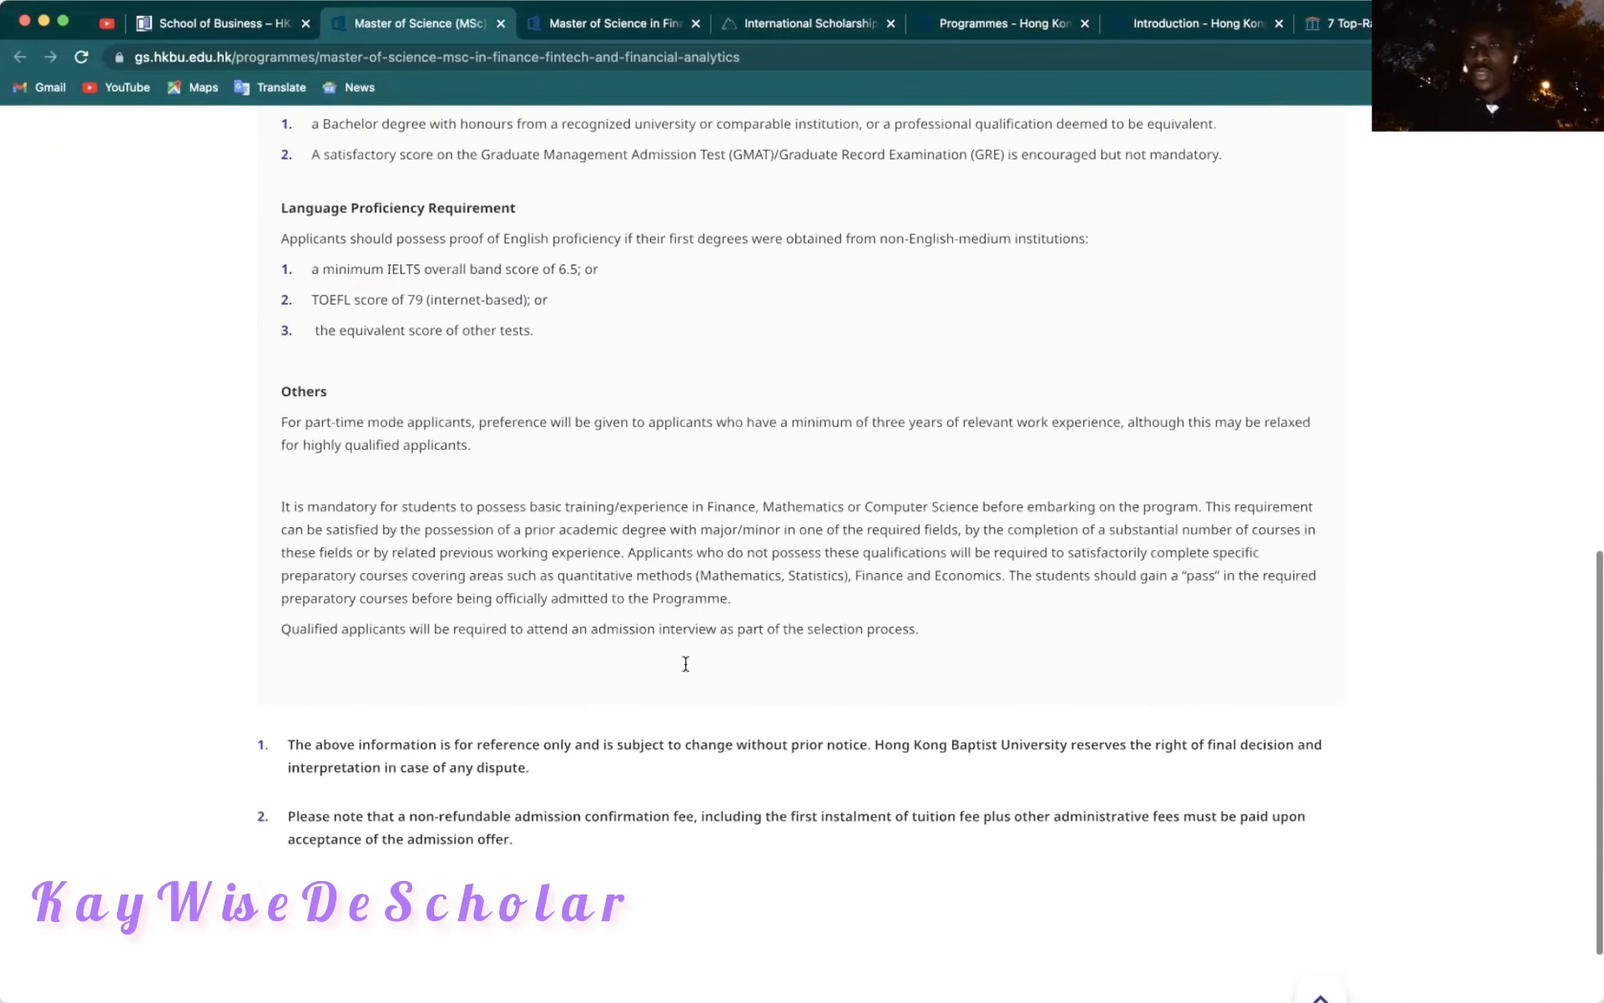
{"action": "scroll", "coordinate": [684, 666], "scroll_direction": "up", "scroll_amount": 15}
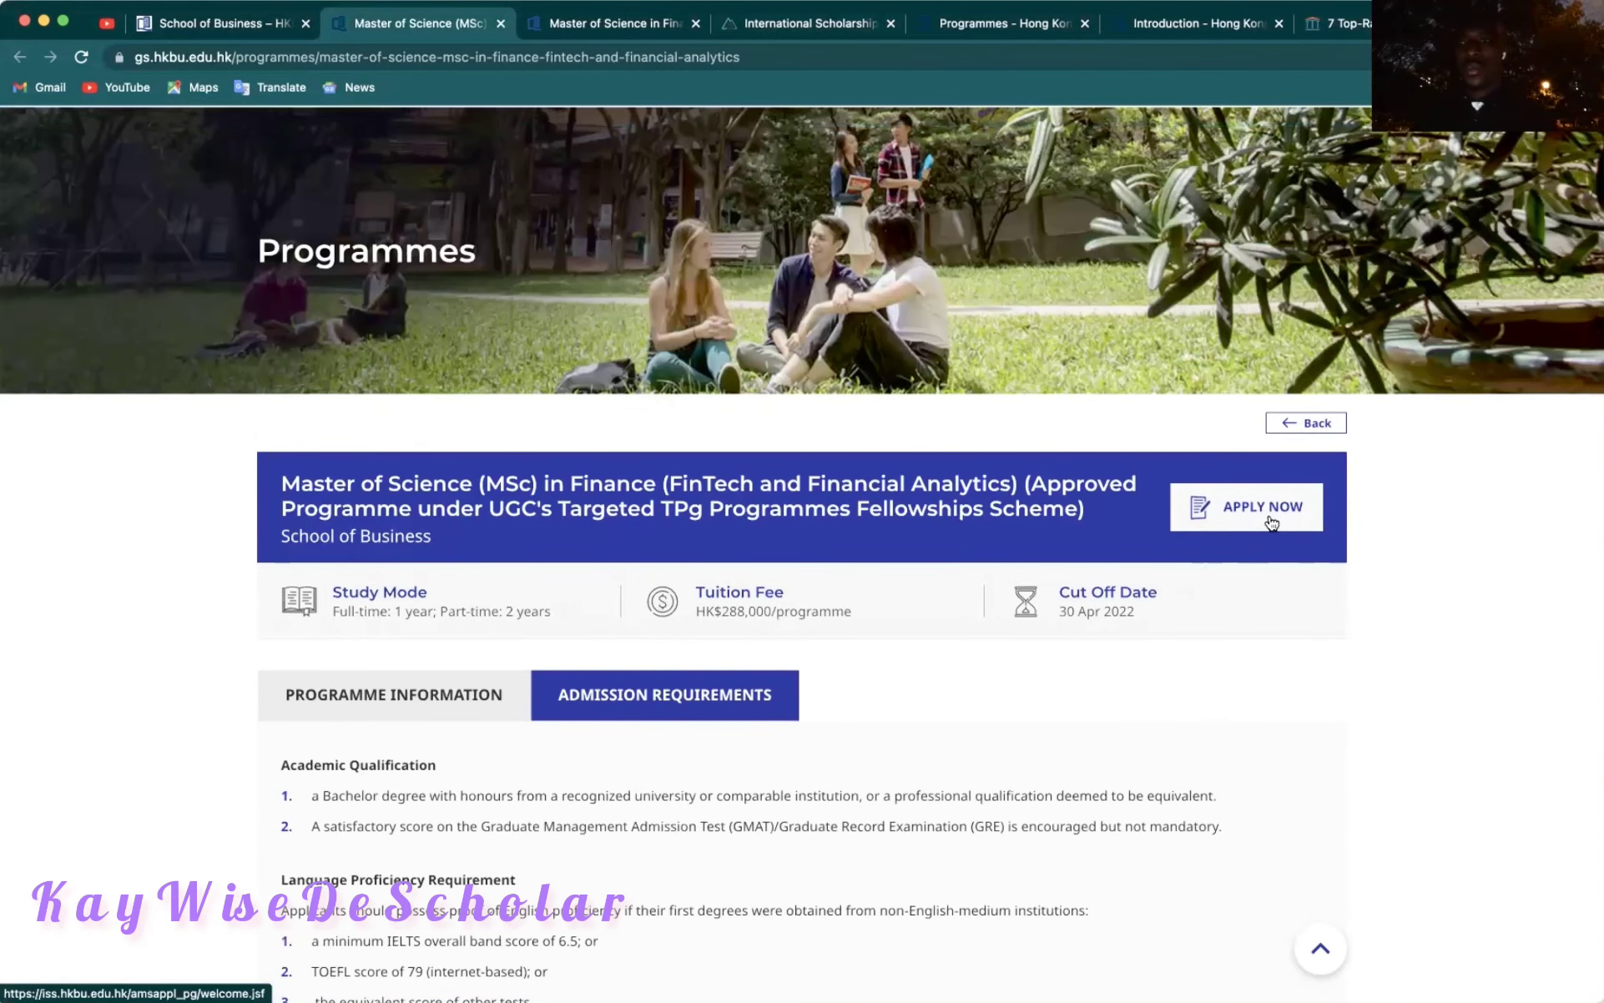
{"action": "left_click", "coordinate": [1269, 519]}
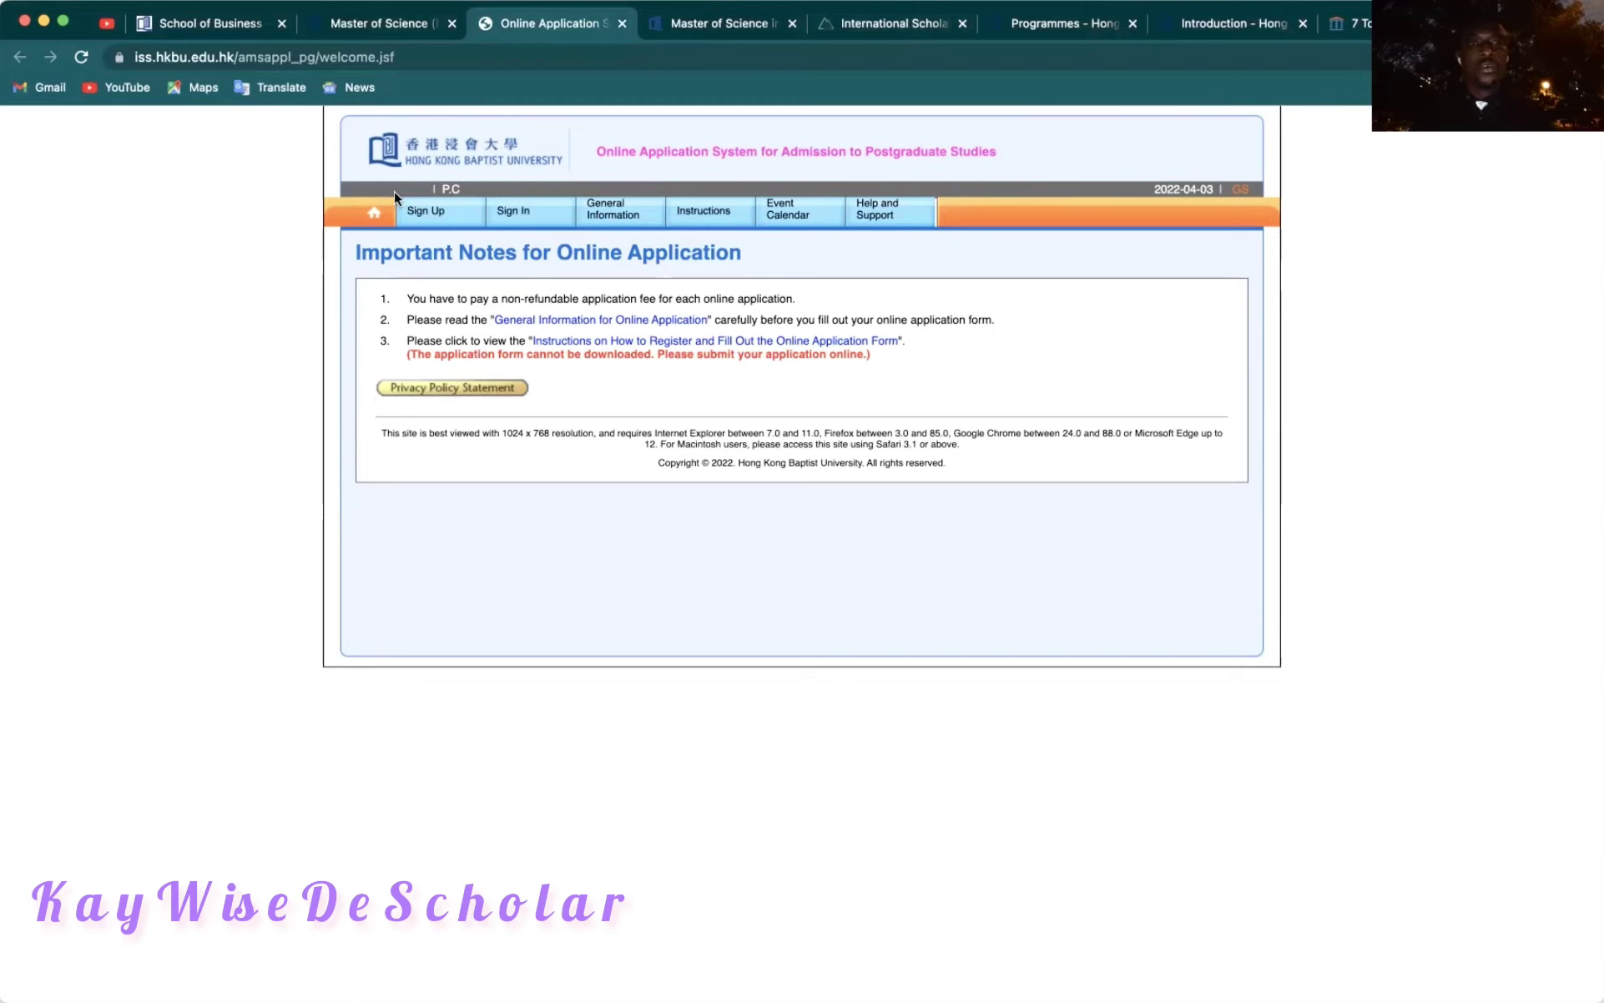
Start a Taught Postgraduate Programme account sign-up and enter the new username.
{"action": "left_click", "coordinate": [430, 214]}
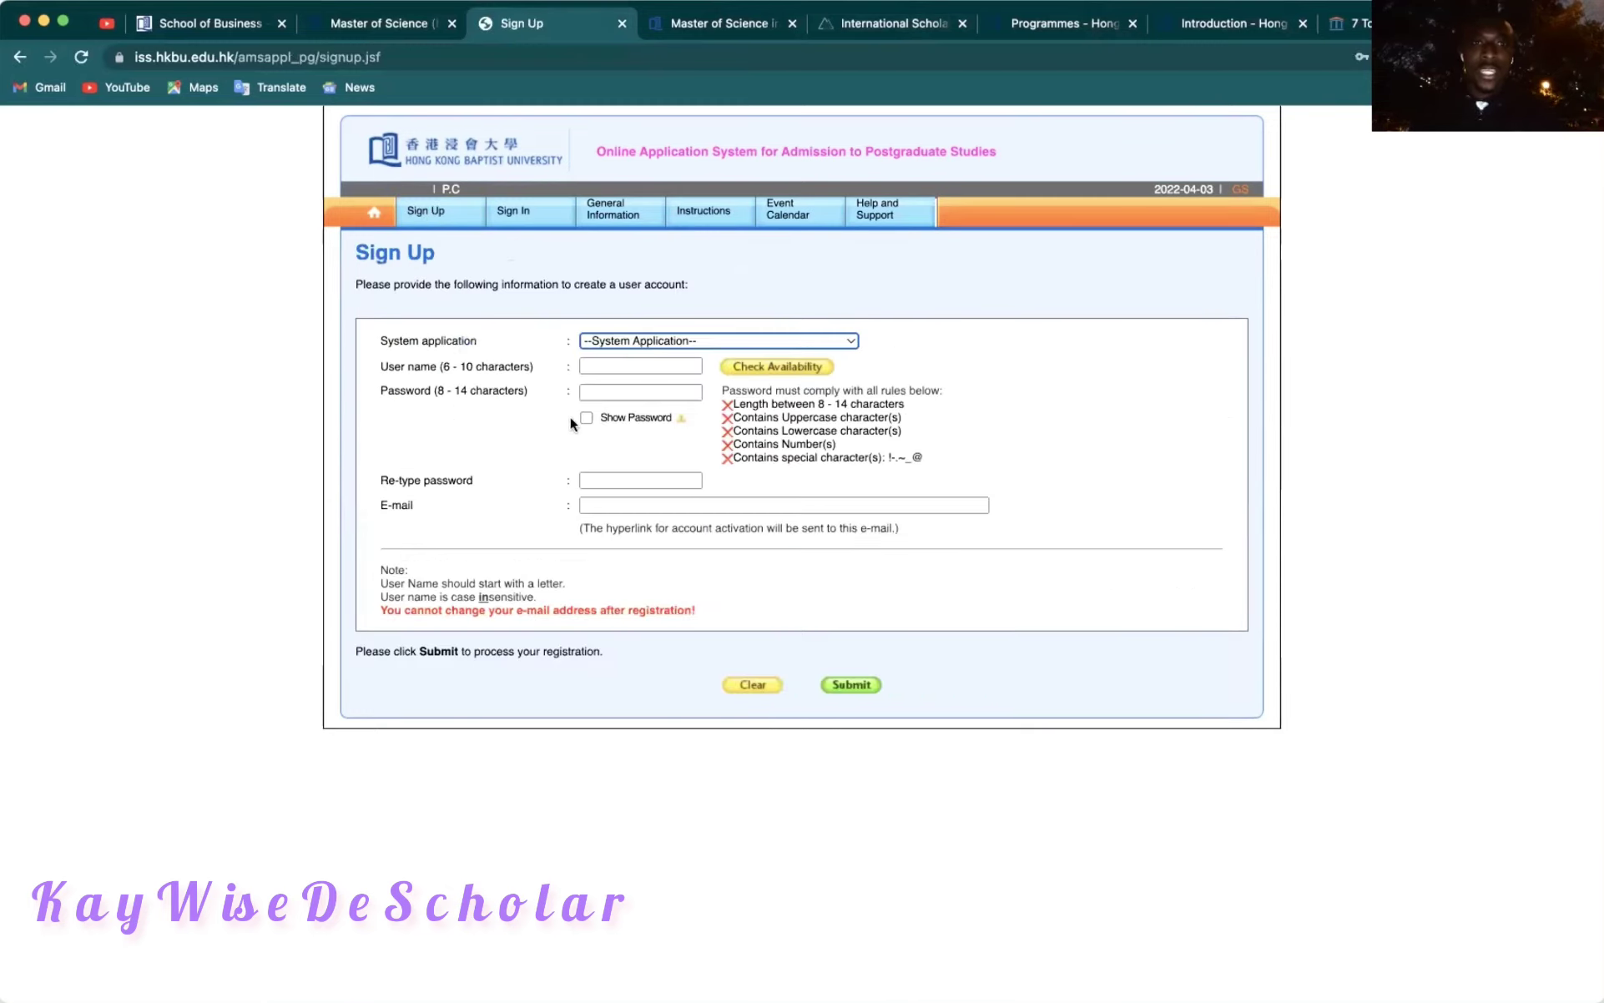
{"action": "left_click", "coordinate": [652, 341]}
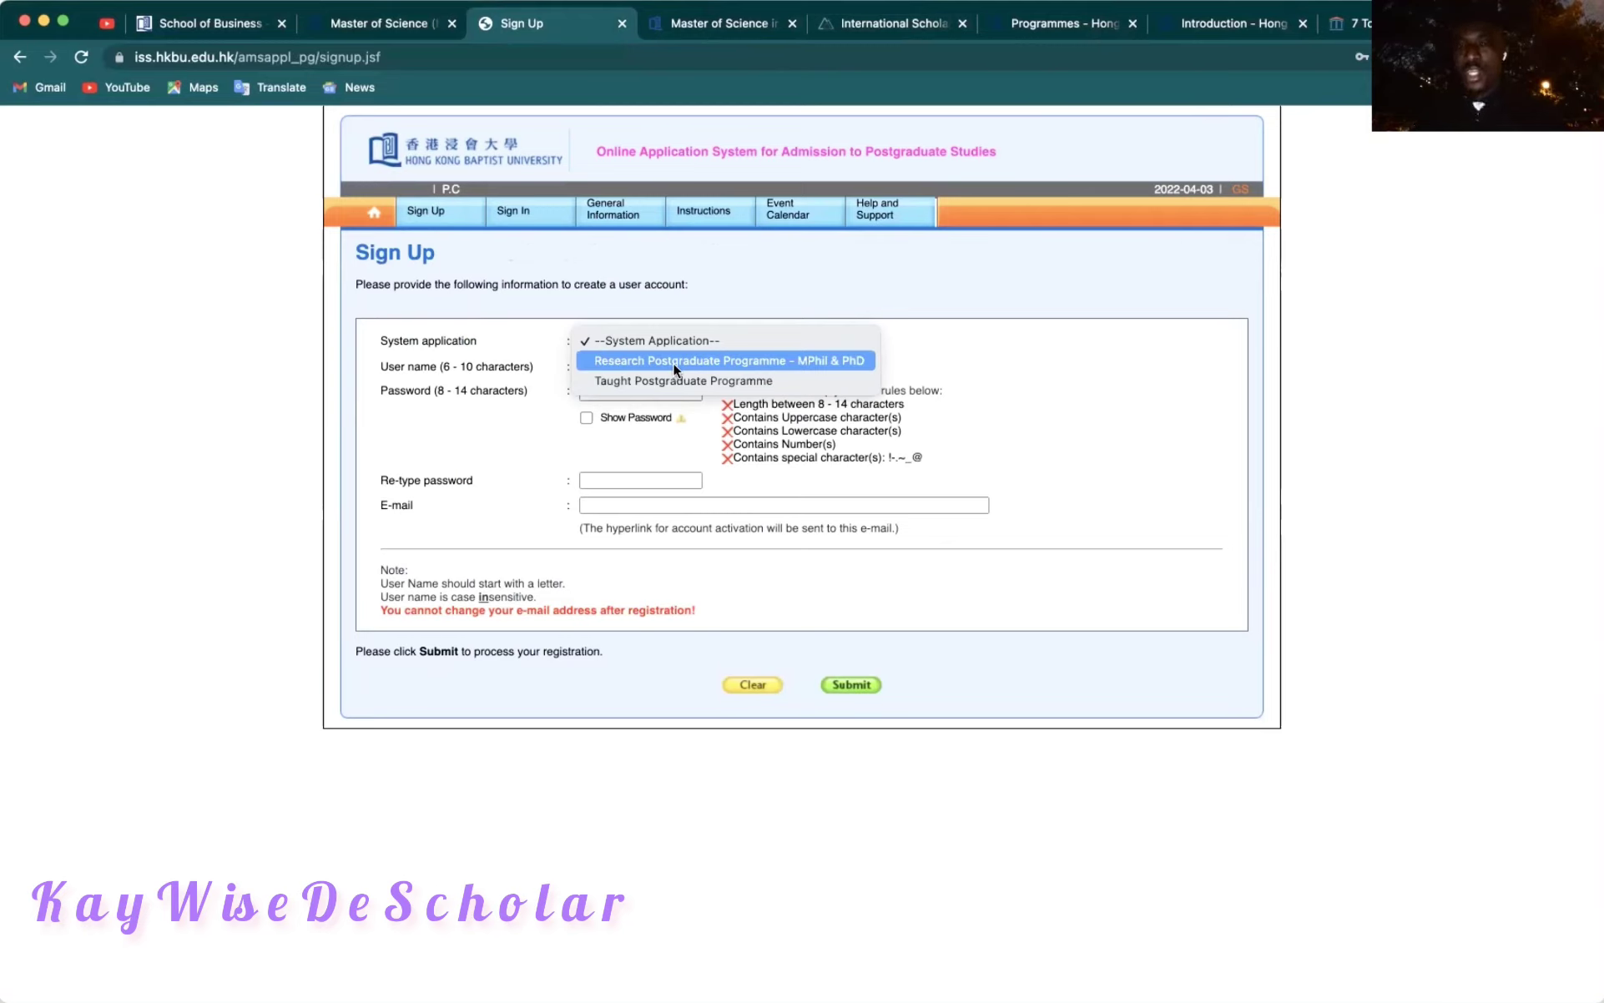
{"action": "left_click", "coordinate": [670, 380]}
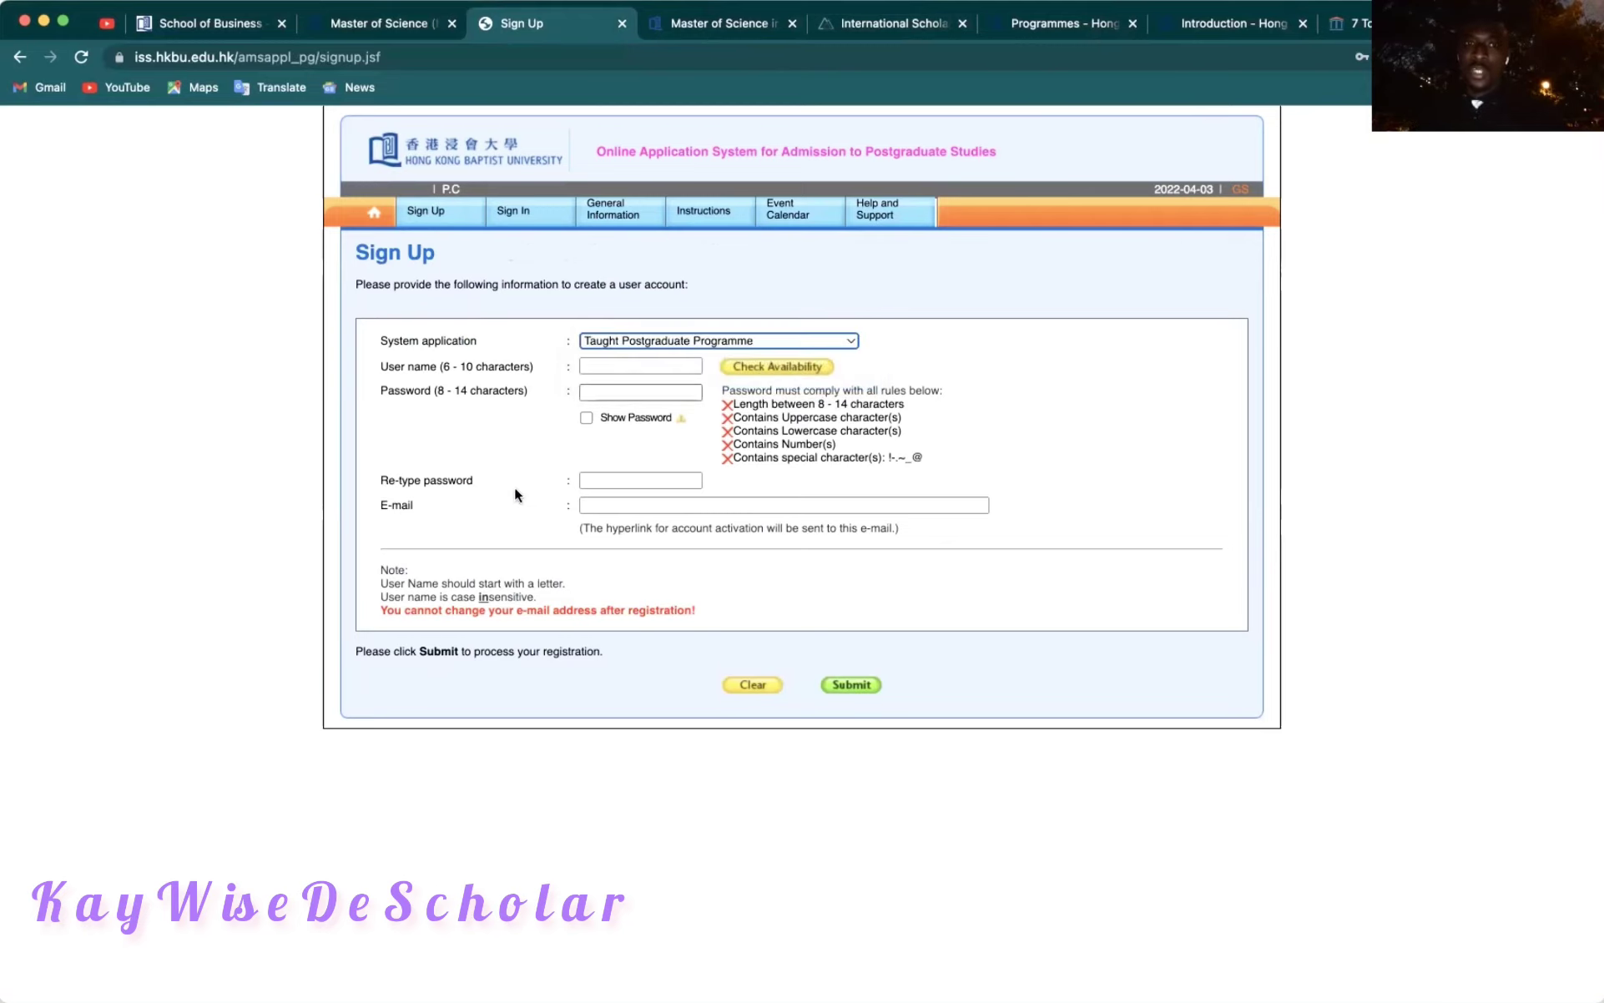
{"action": "left_click", "coordinate": [593, 367]}
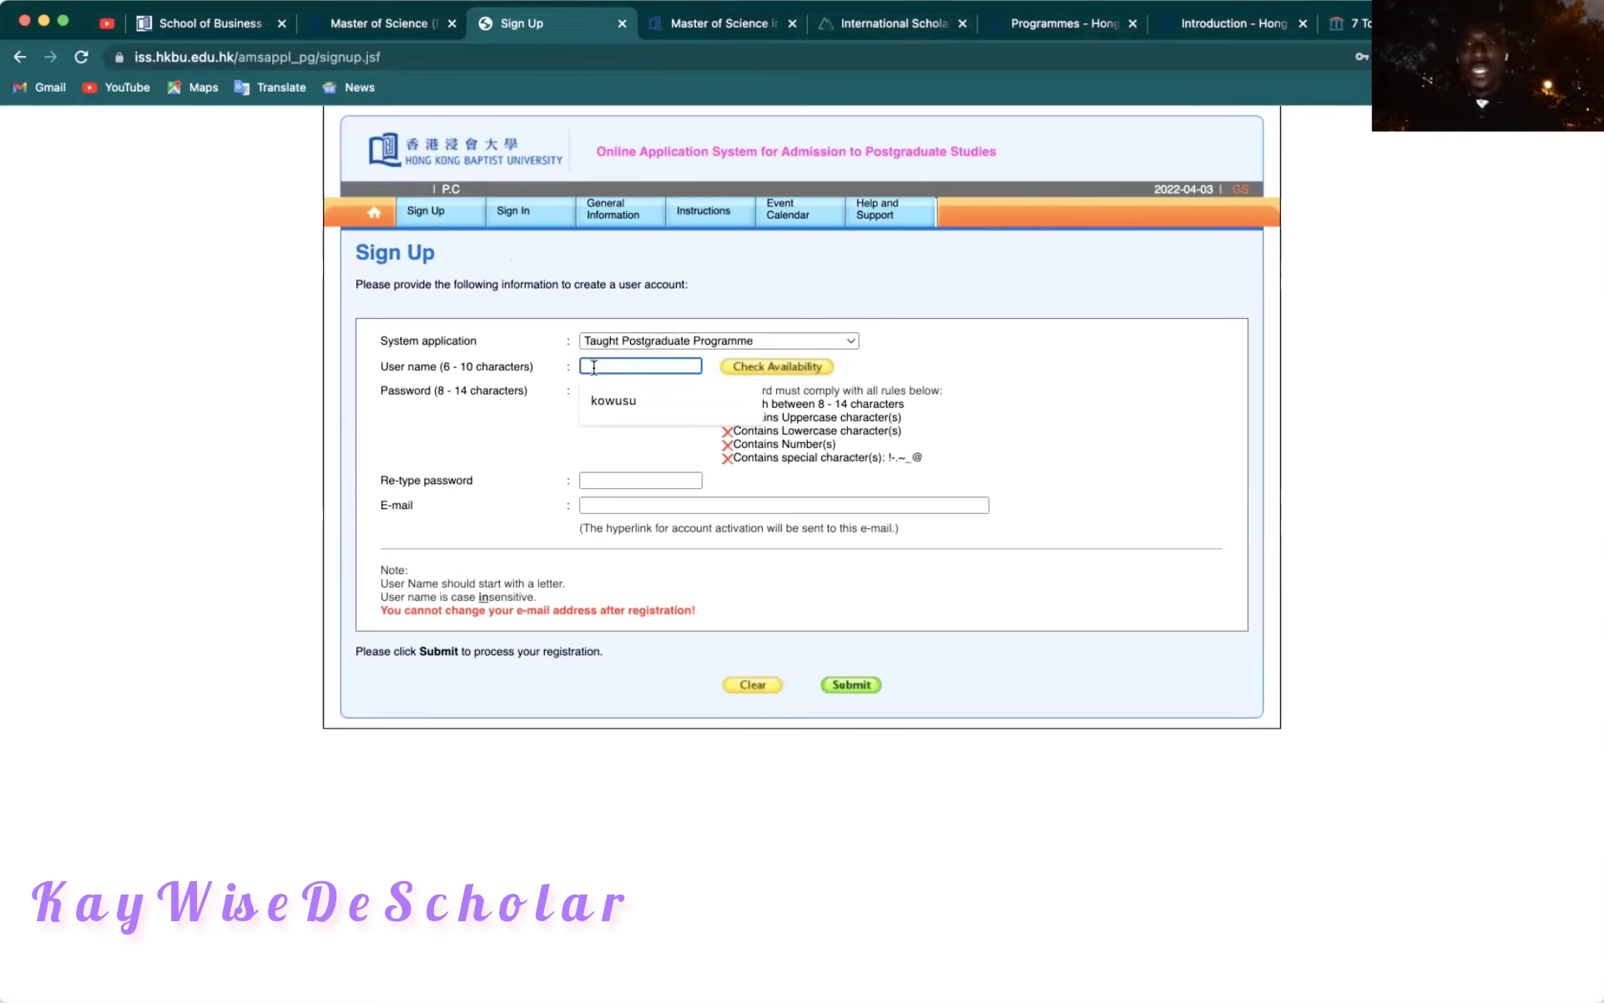
{"action": "type", "text": "kwaku23"}
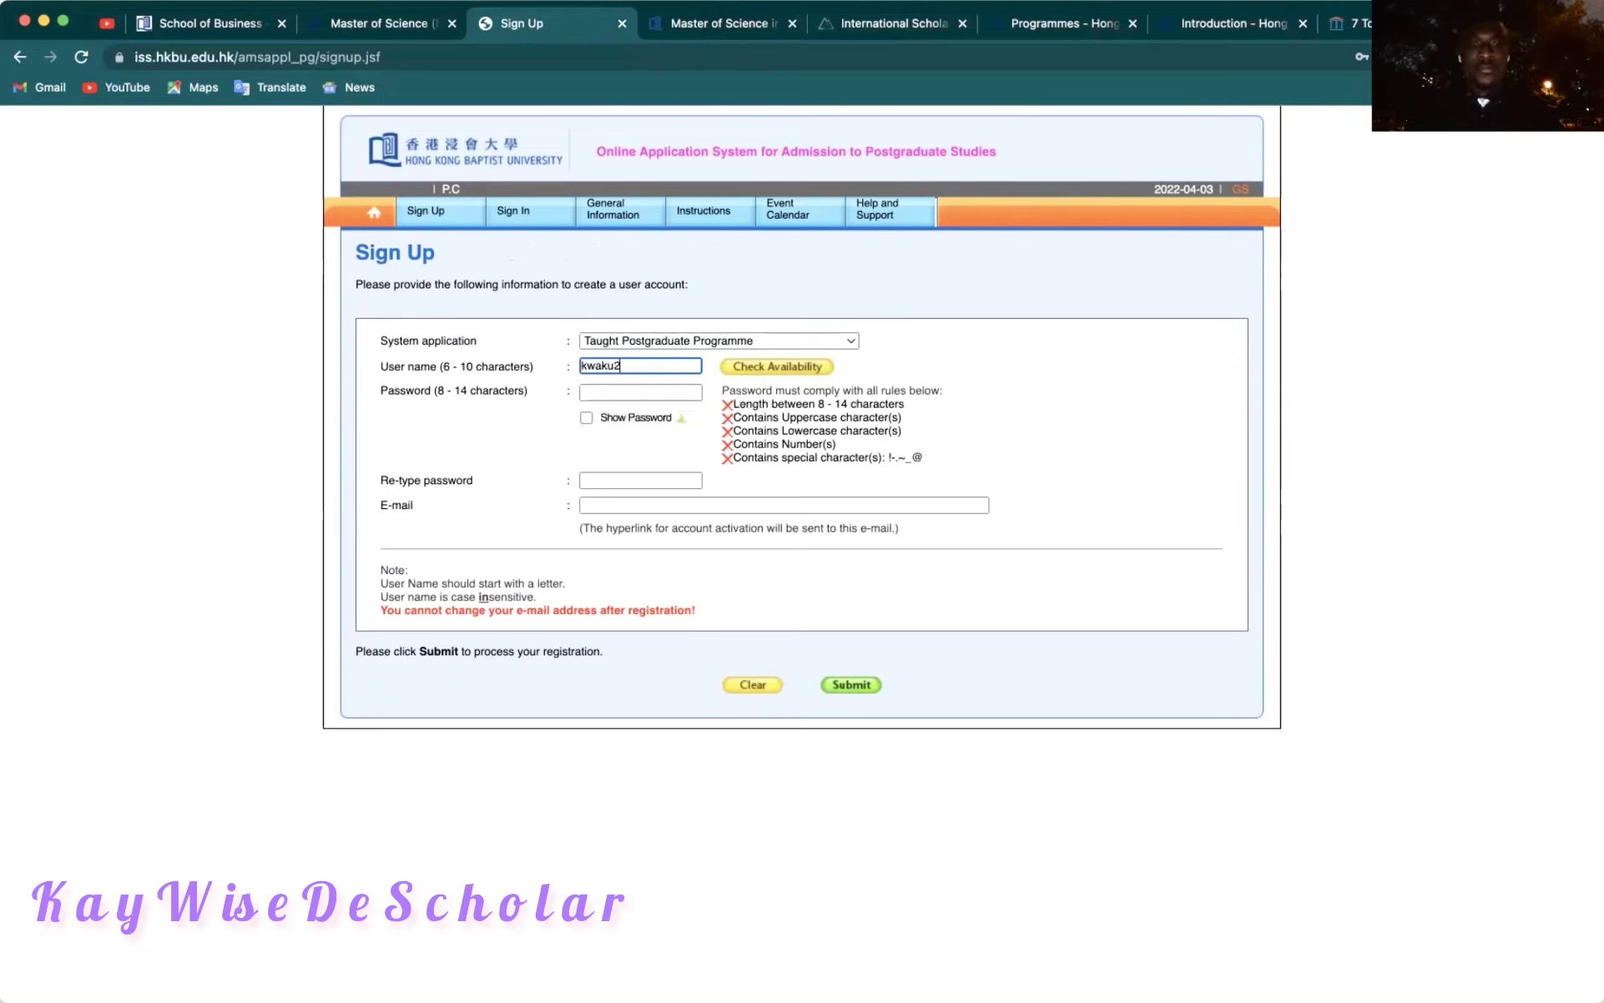
Enter the account password and re-type it to confirm.
{"action": "left_click", "coordinate": [617, 392]}
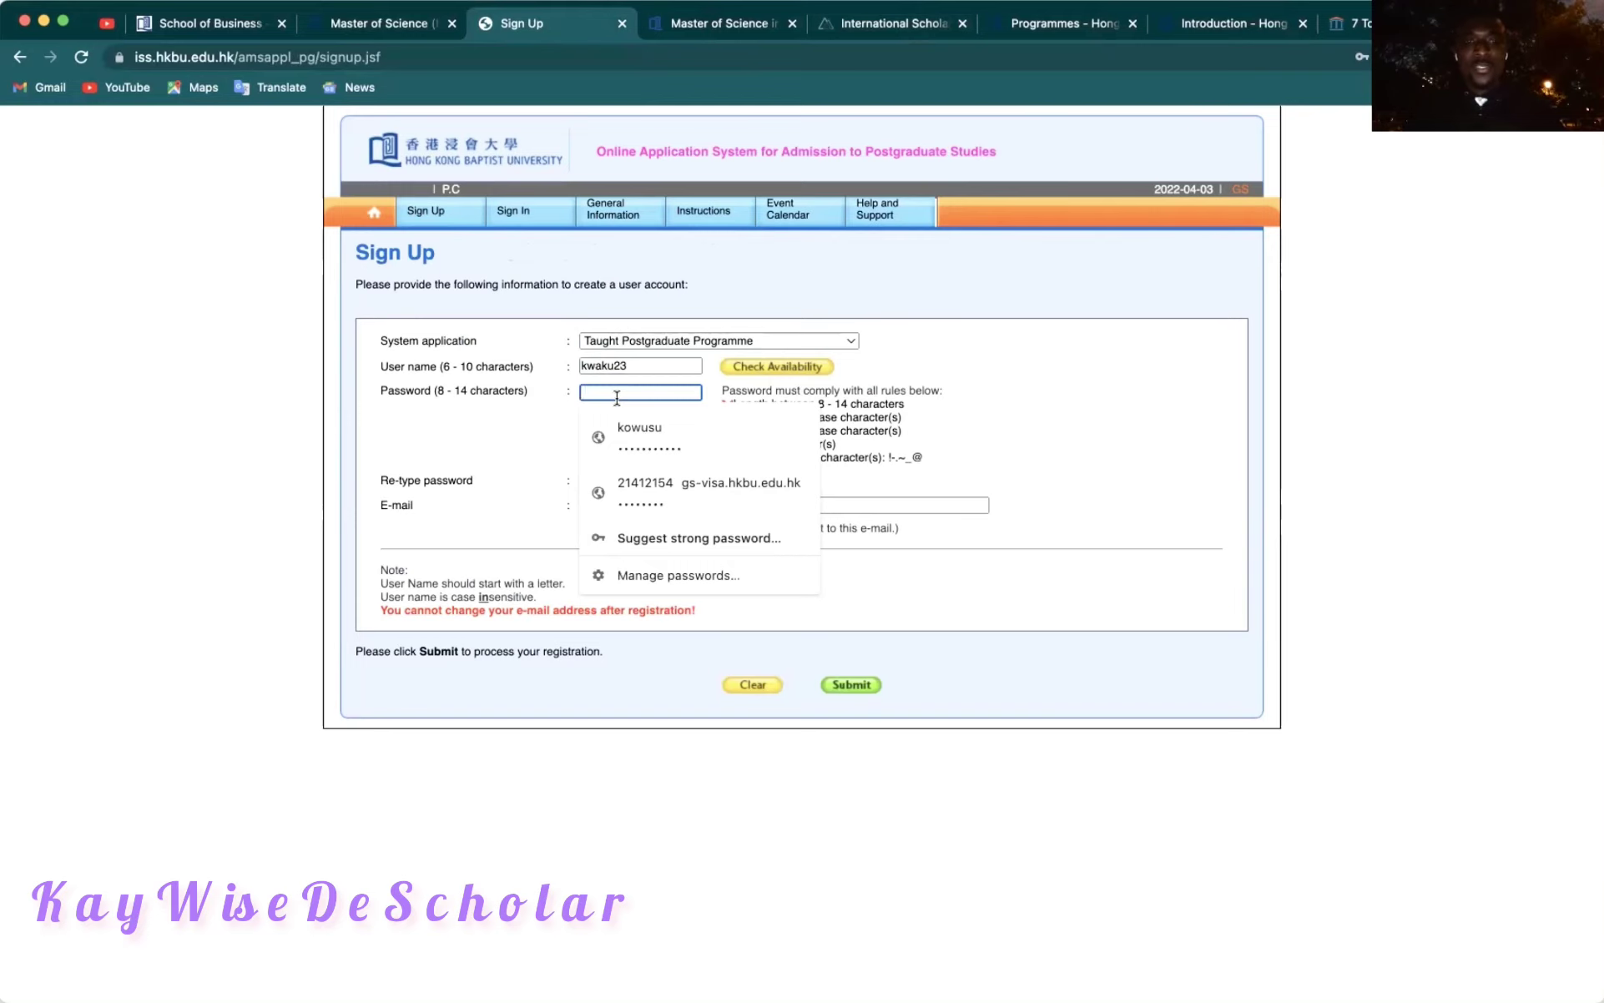
{"action": "type", "text": "••••"}
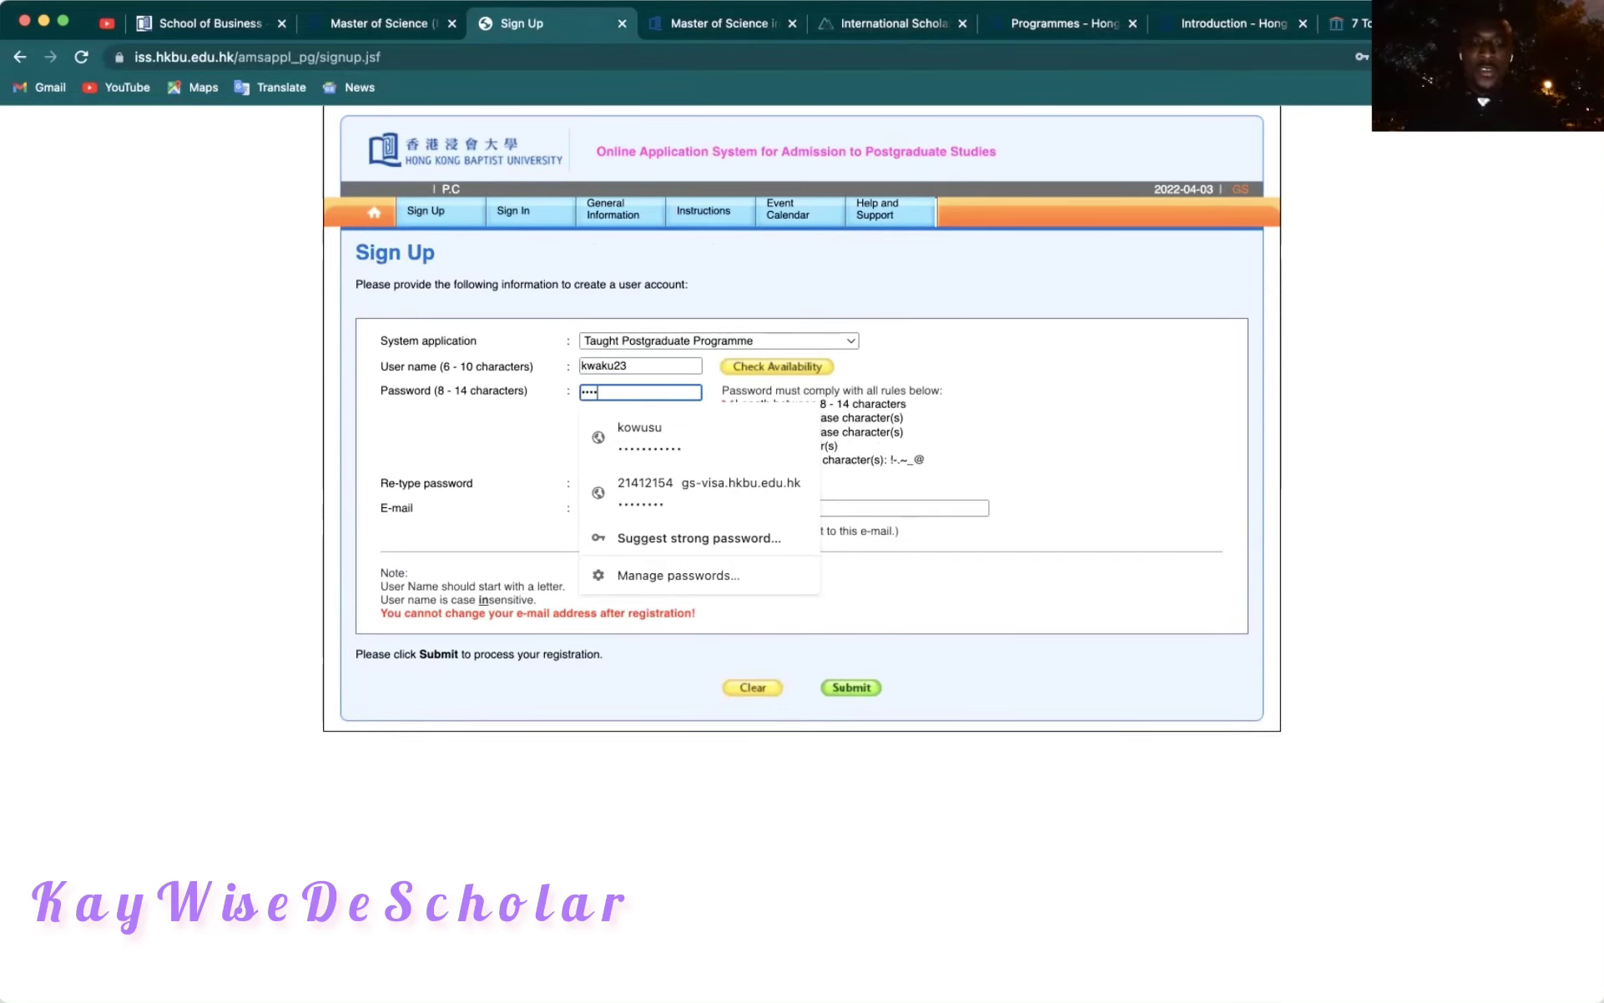
{"action": "type", "text": "•"}
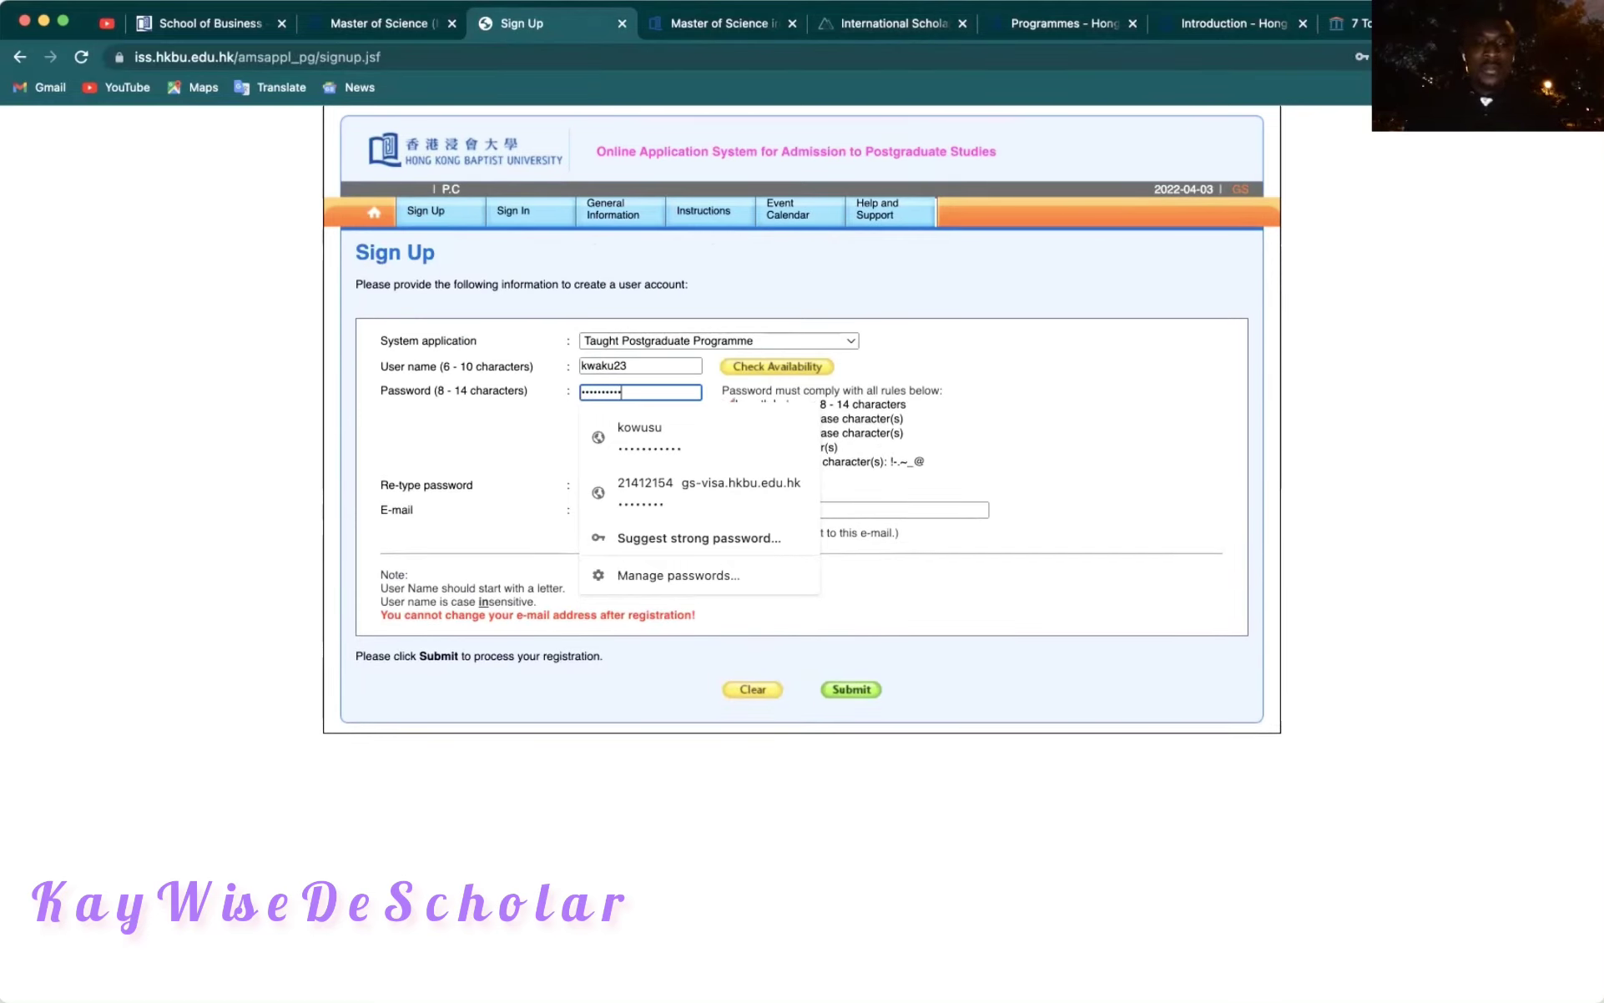
{"action": "left_click", "coordinate": [539, 413]}
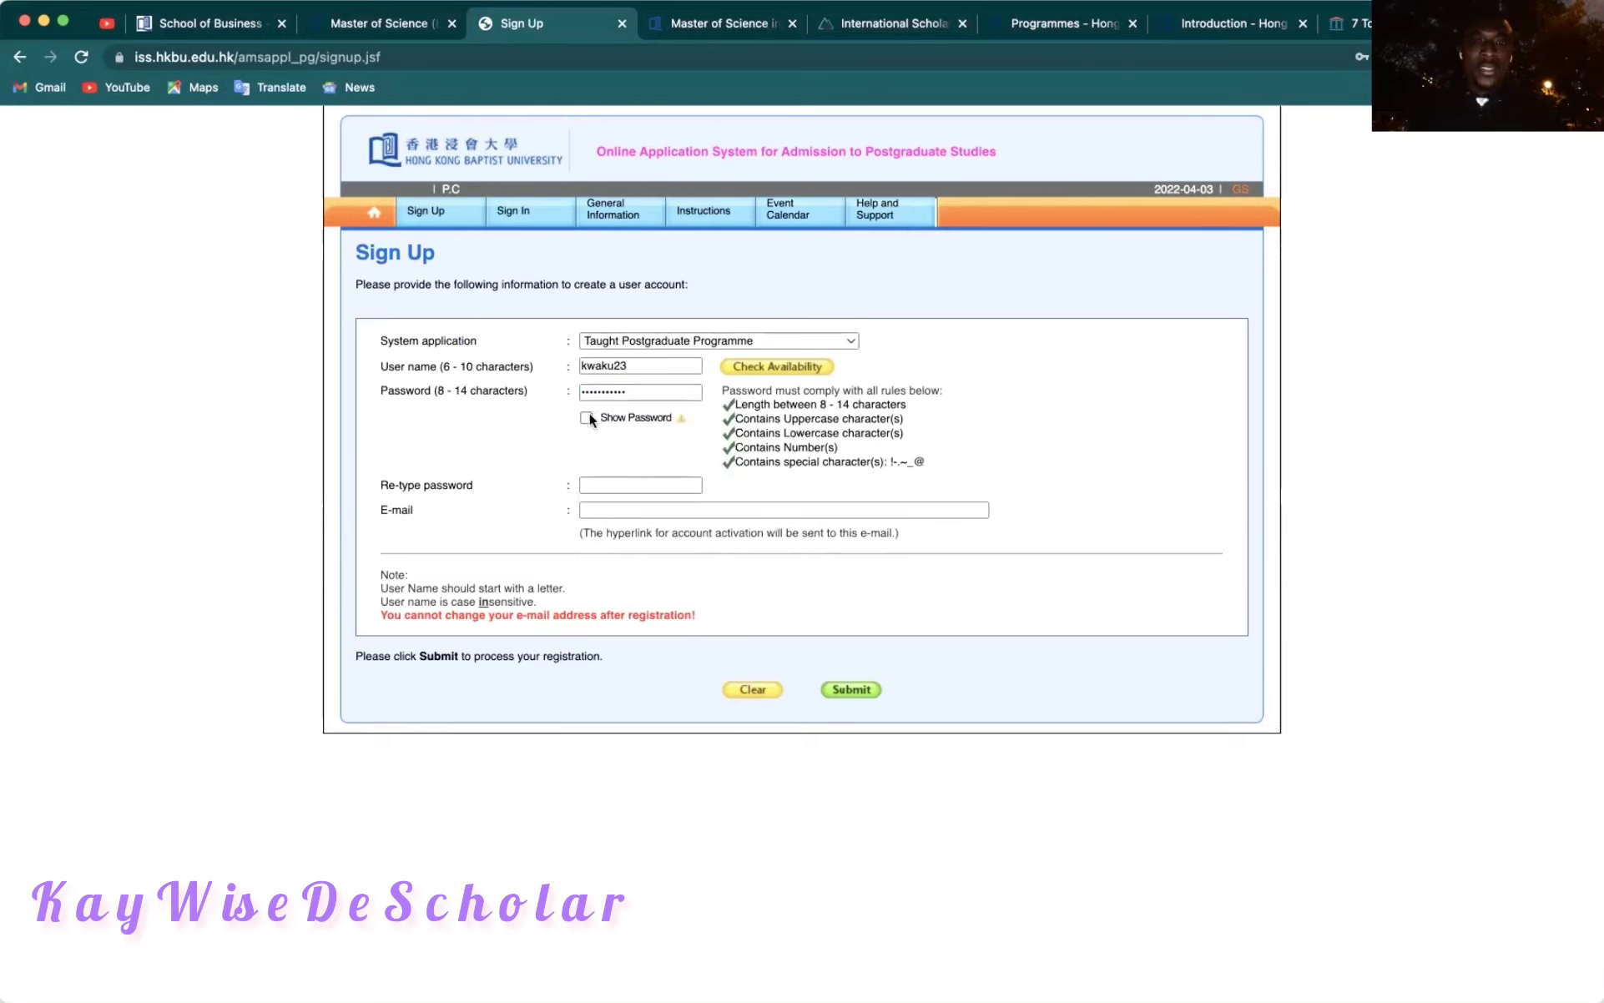
{"action": "left_click", "coordinate": [605, 491]}
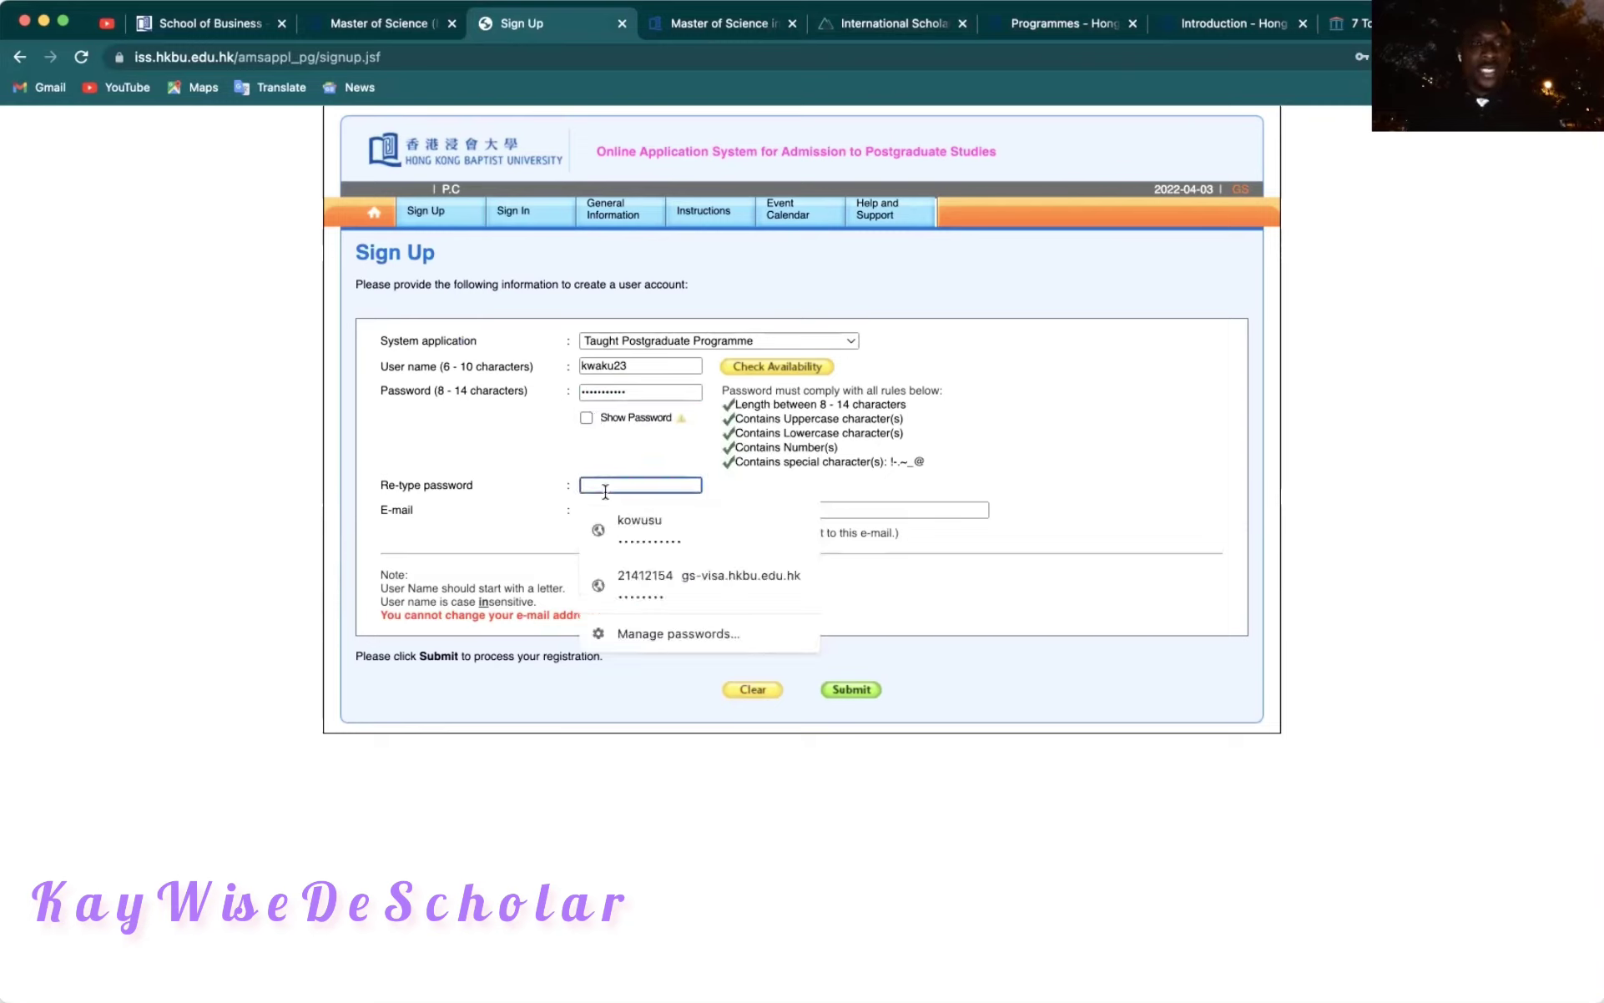
{"action": "type", "text": "K"}
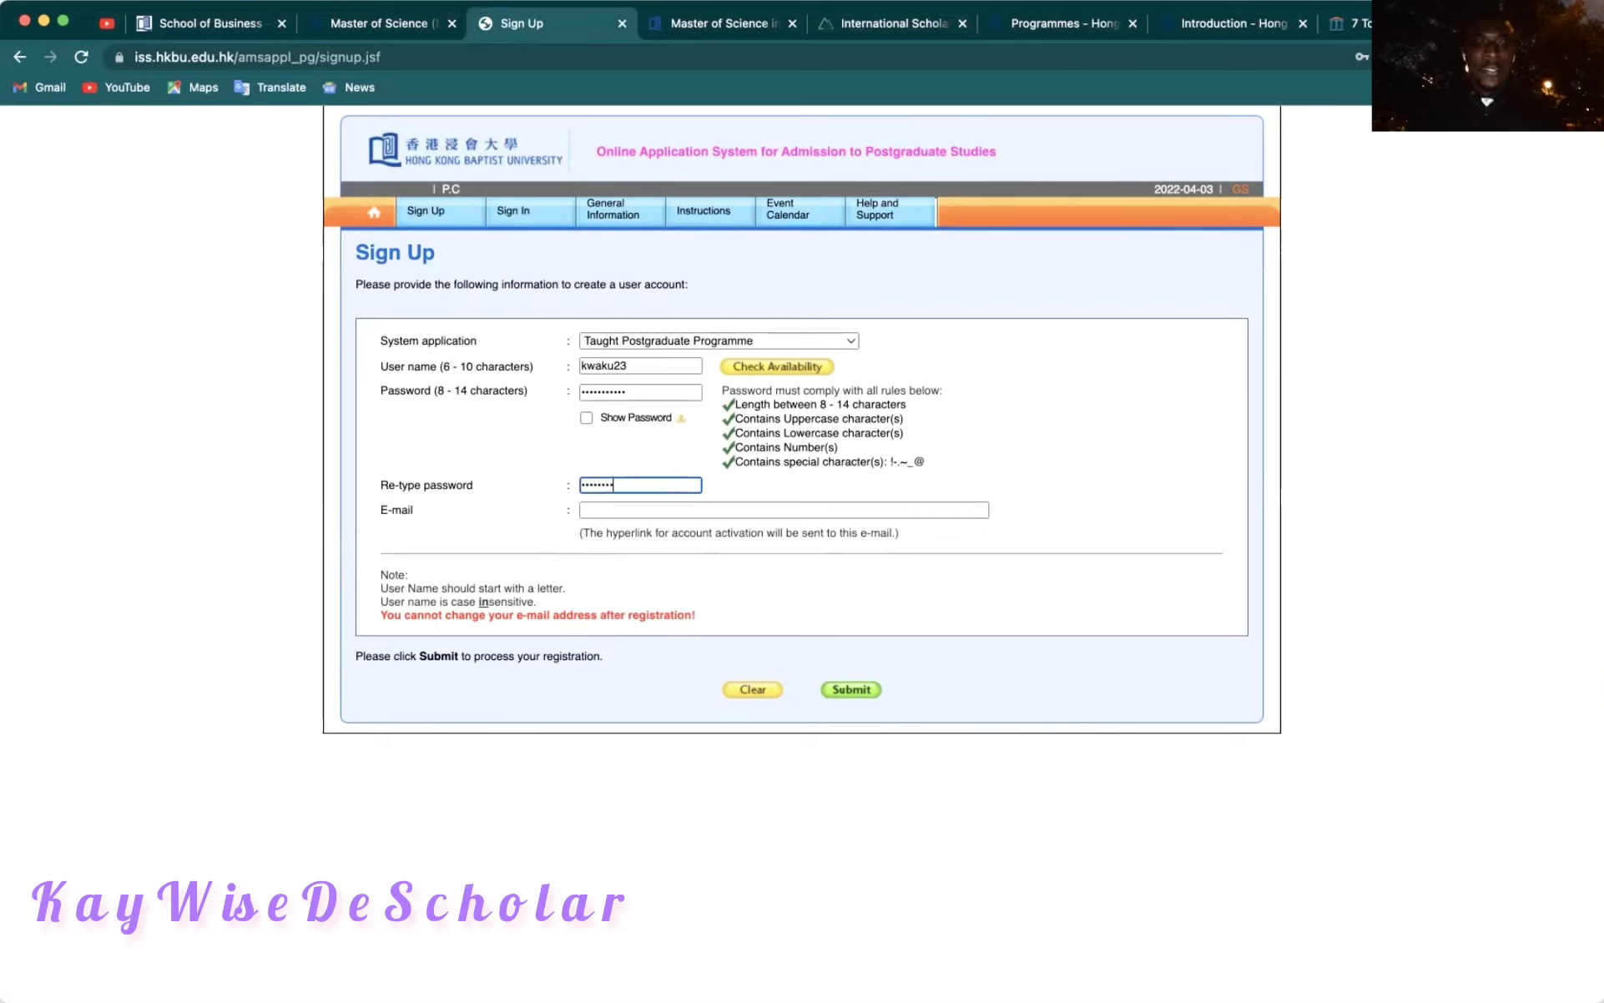
Fill in the saved contact e-mail address and submit the registration.
{"action": "left_click", "coordinate": [611, 516]}
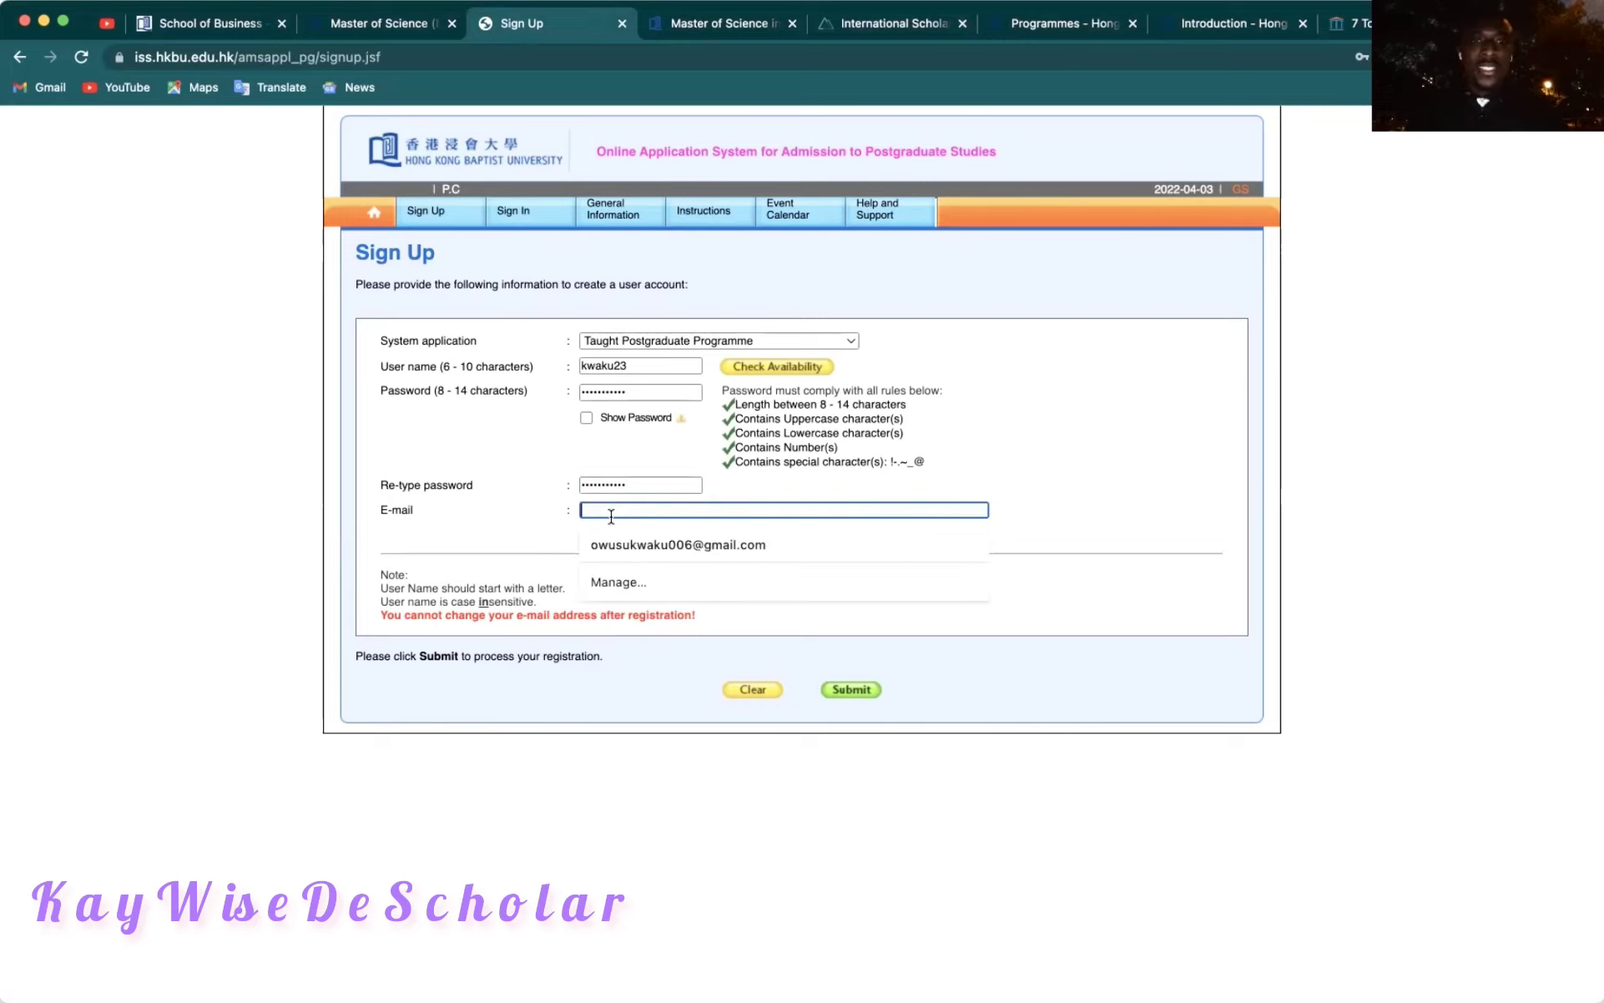
{"action": "left_click", "coordinate": [655, 542]}
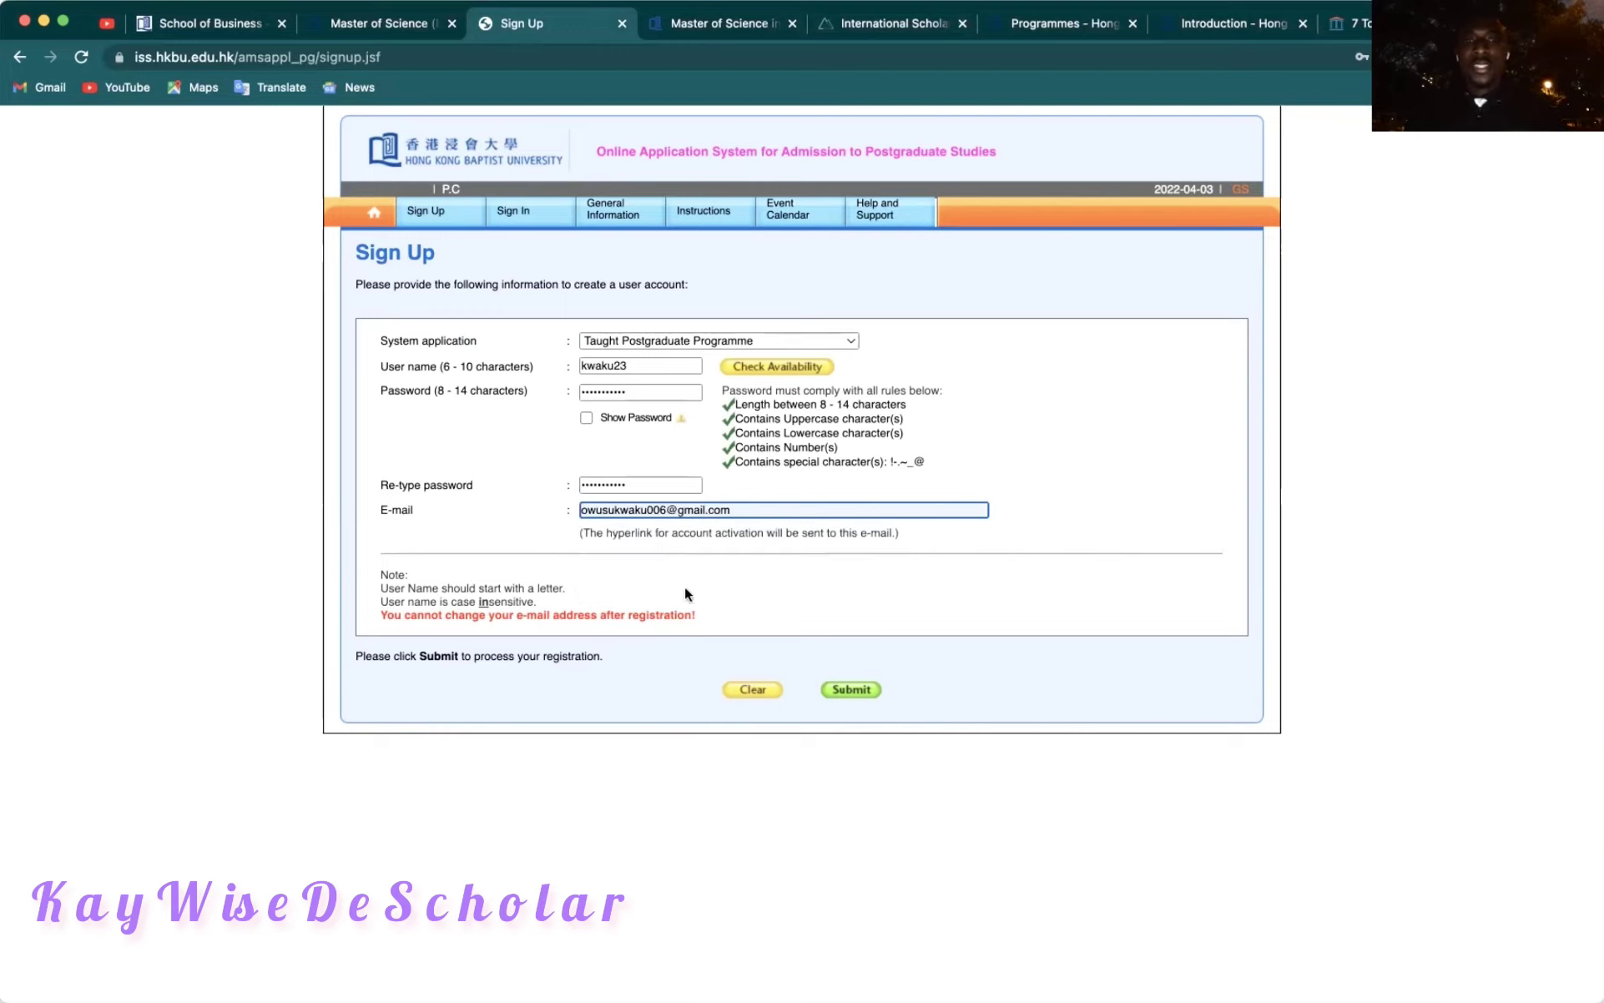
{"action": "left_click", "coordinate": [852, 692]}
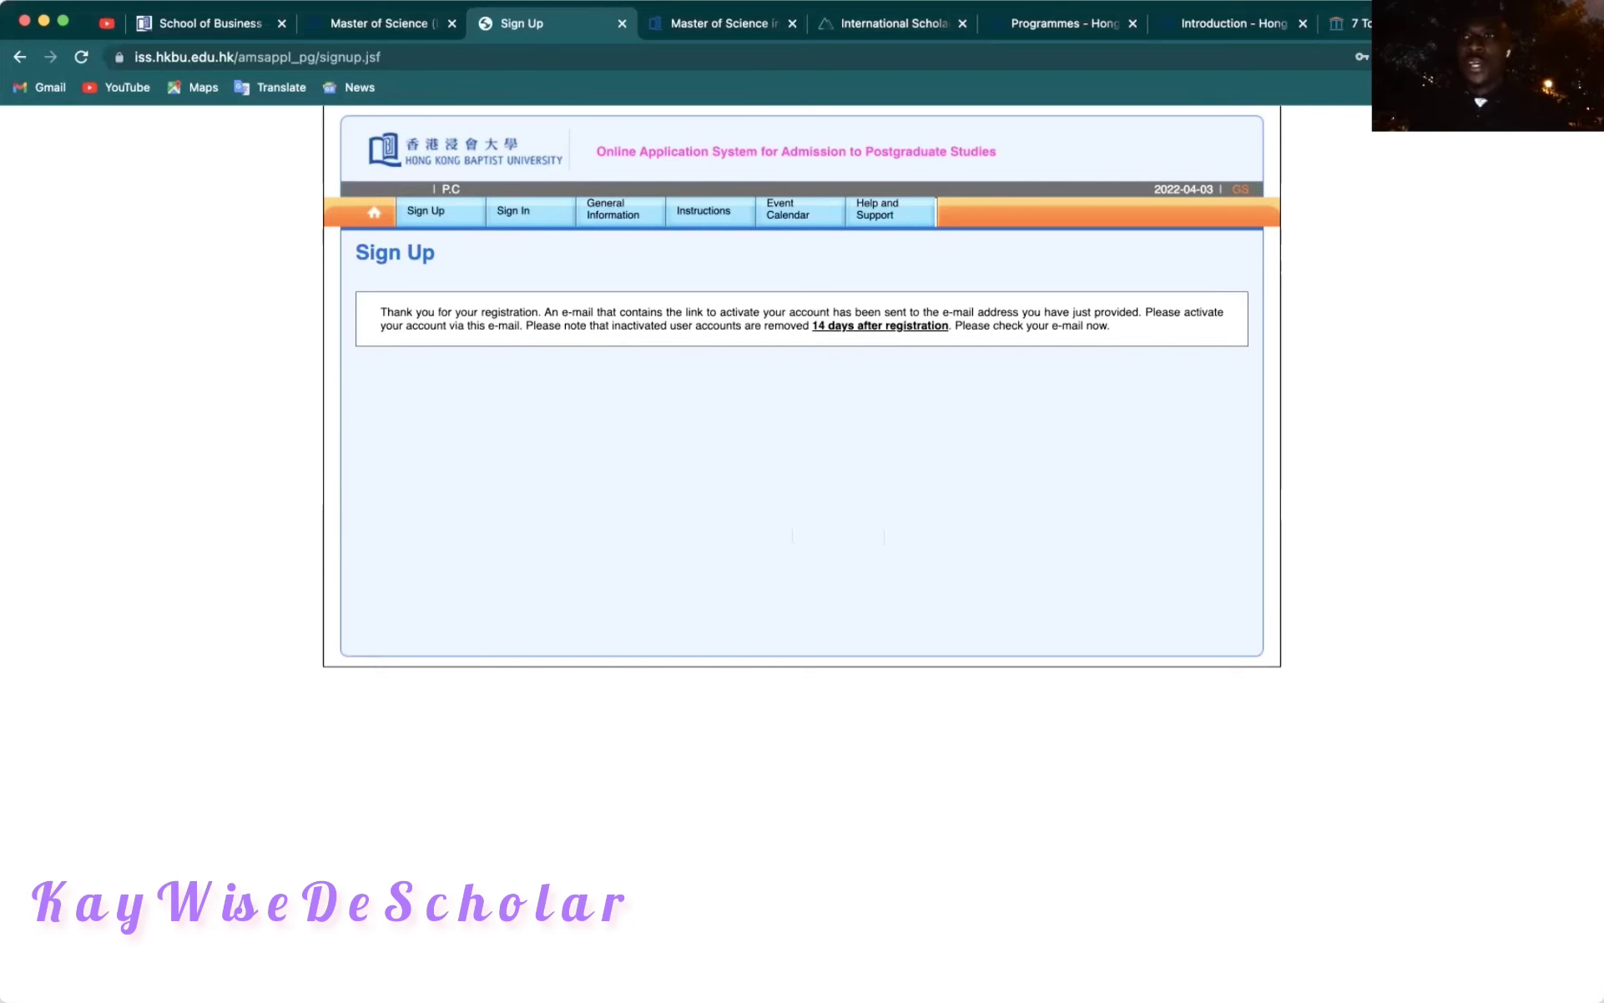
{"action": "key", "text": "super+t"}
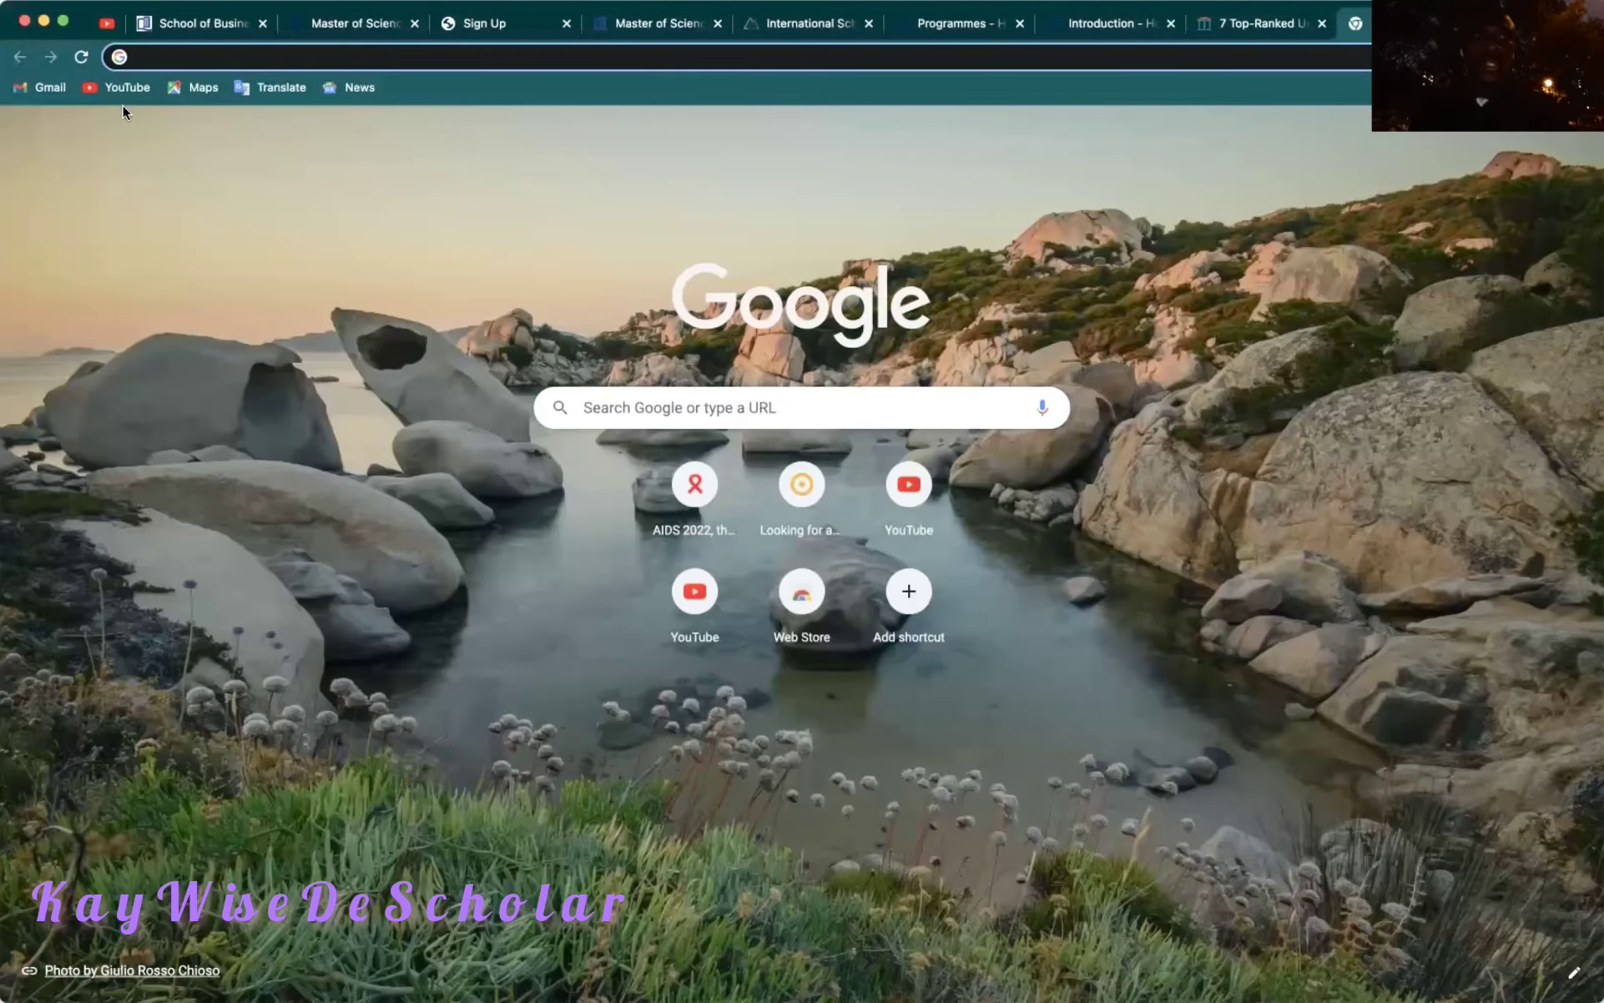
Open the HKBU 'Your Registration' e-mail in Gmail and follow 'Activate My Account'.
{"action": "left_click", "coordinate": [43, 87]}
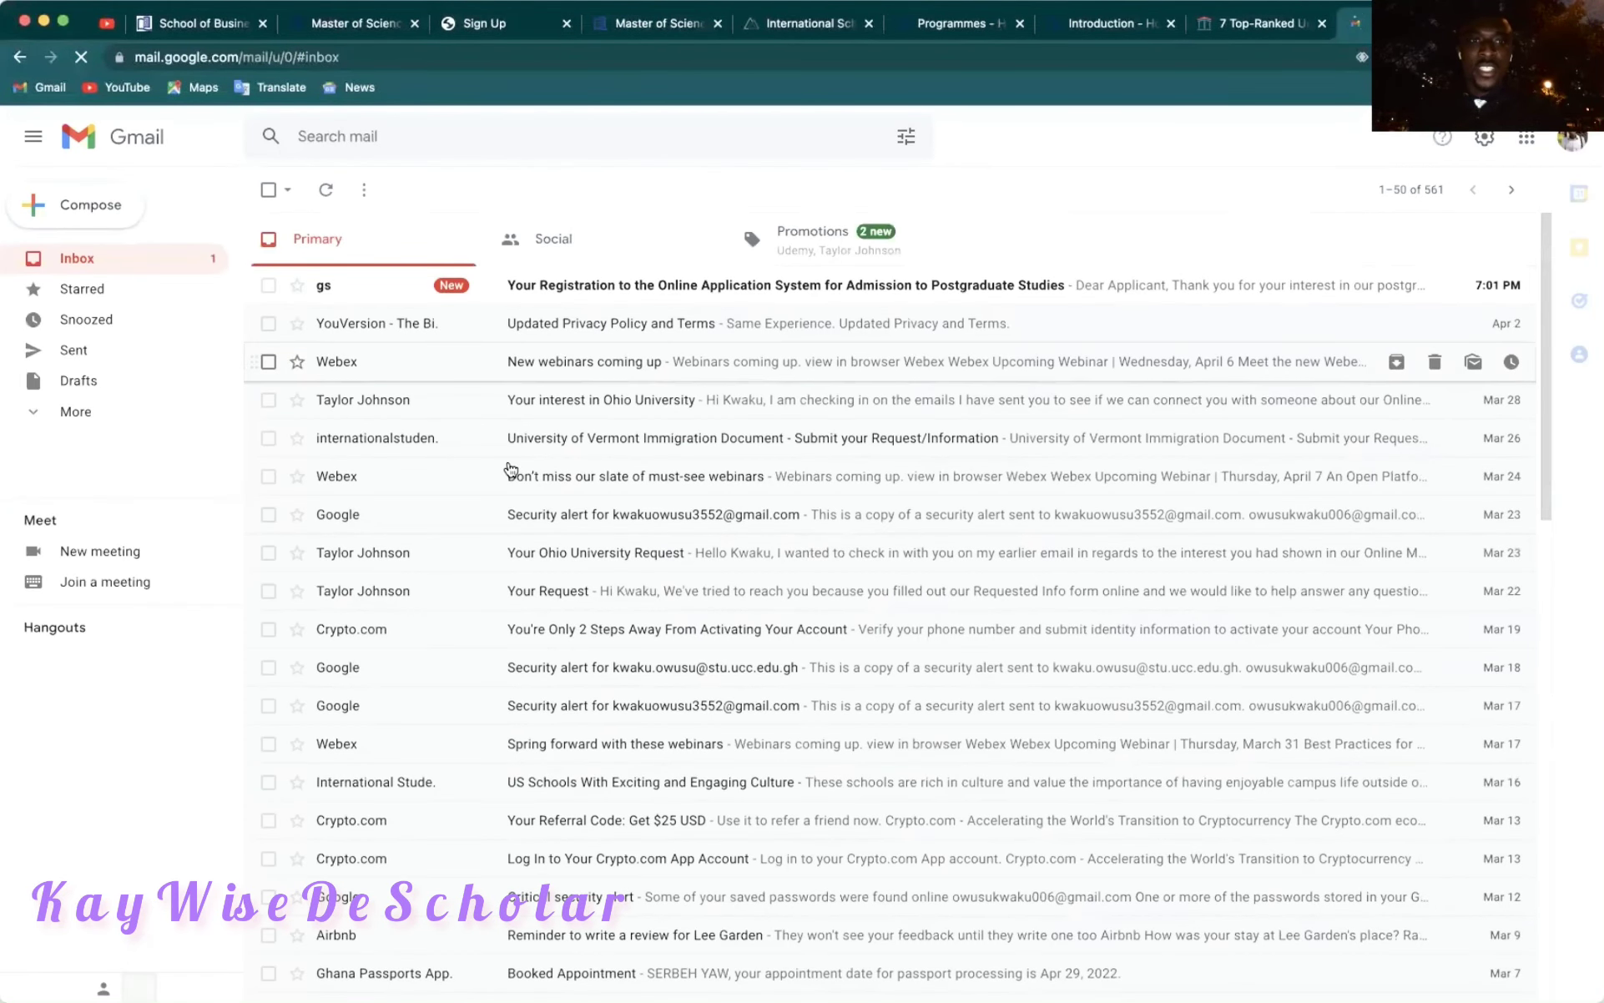
{"action": "left_click", "coordinate": [732, 284]}
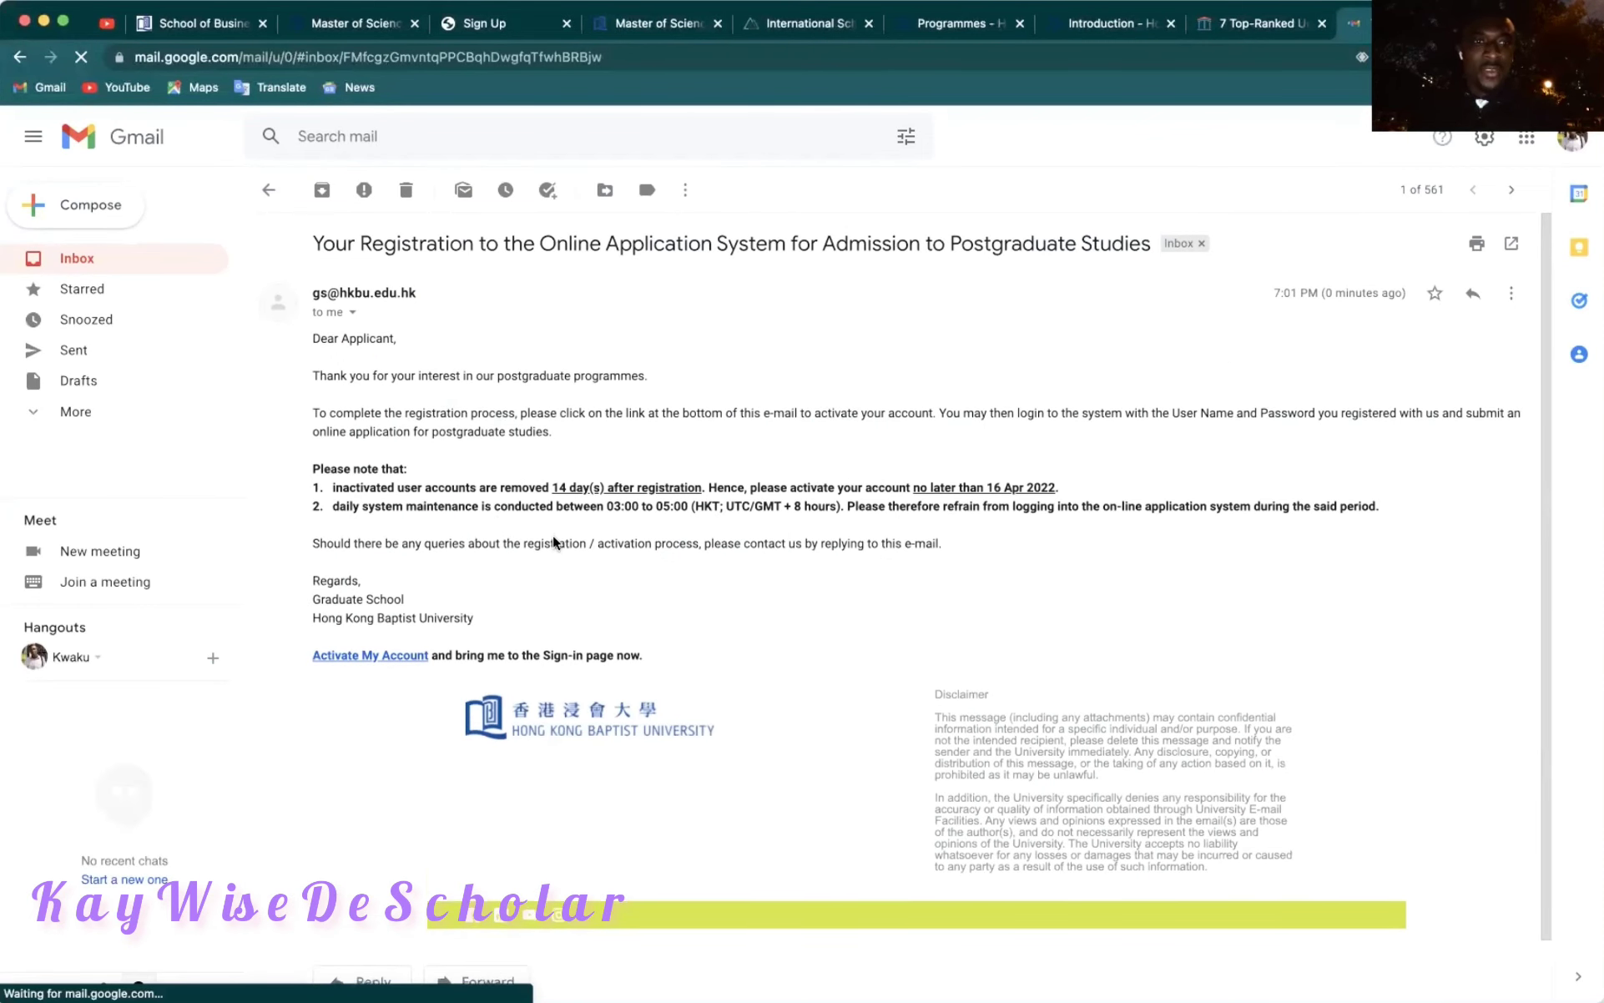
{"action": "scroll", "coordinate": [553, 541], "scroll_direction": "down", "scroll_amount": 1}
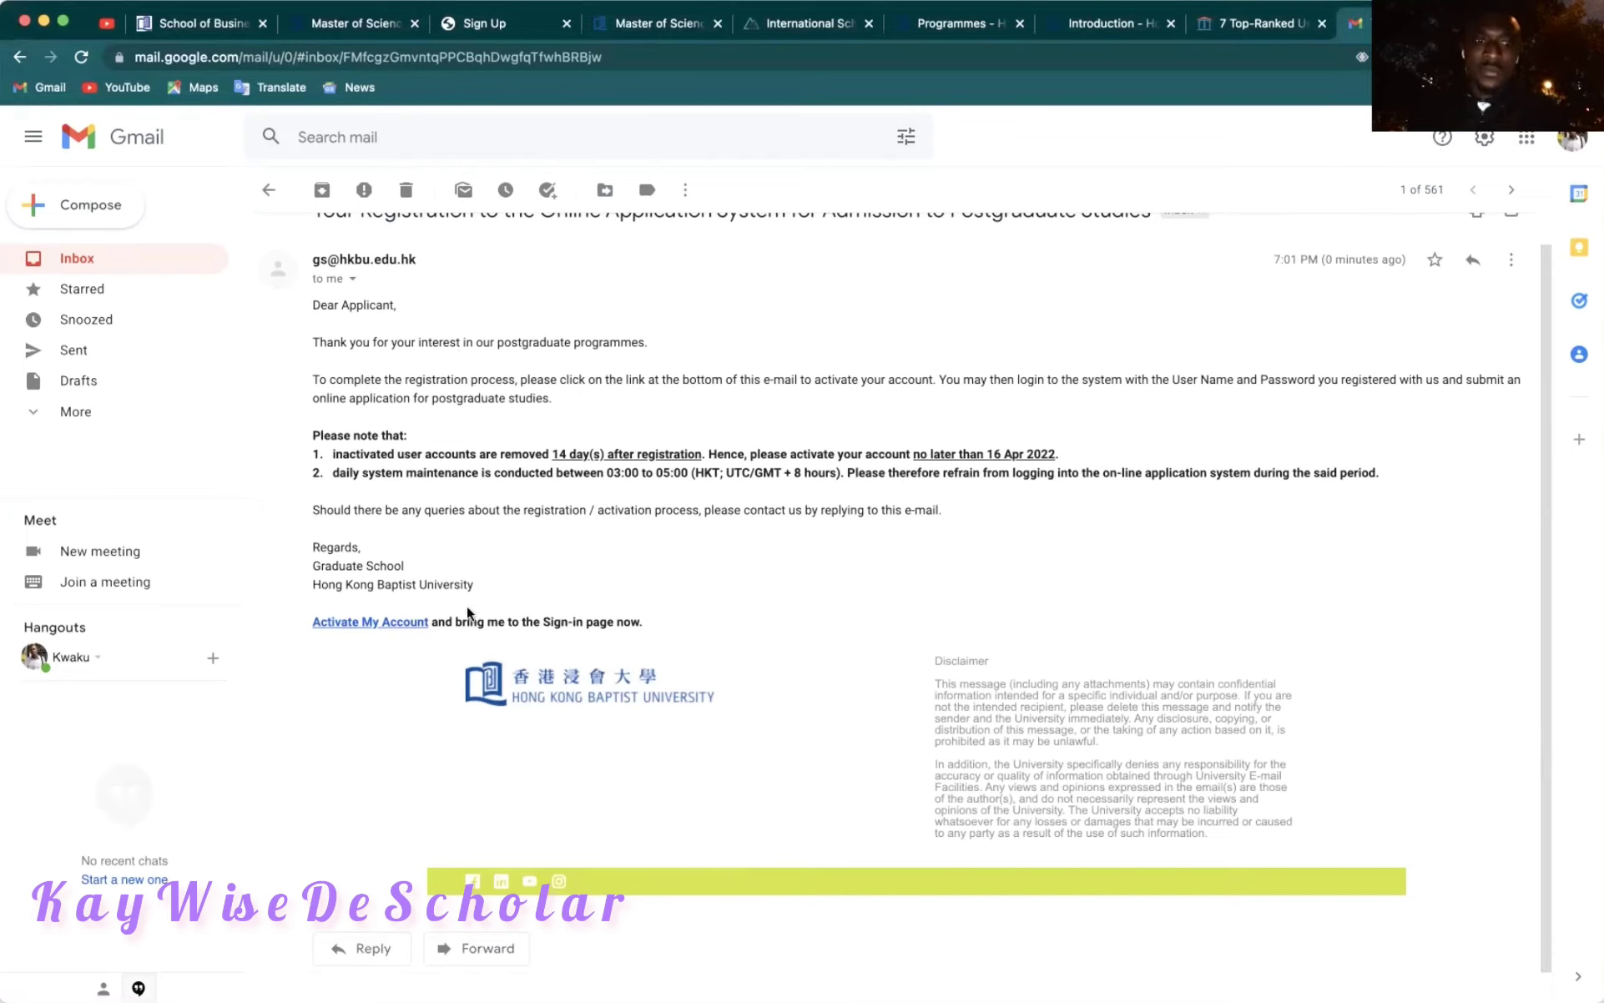
{"action": "left_click", "coordinate": [384, 623]}
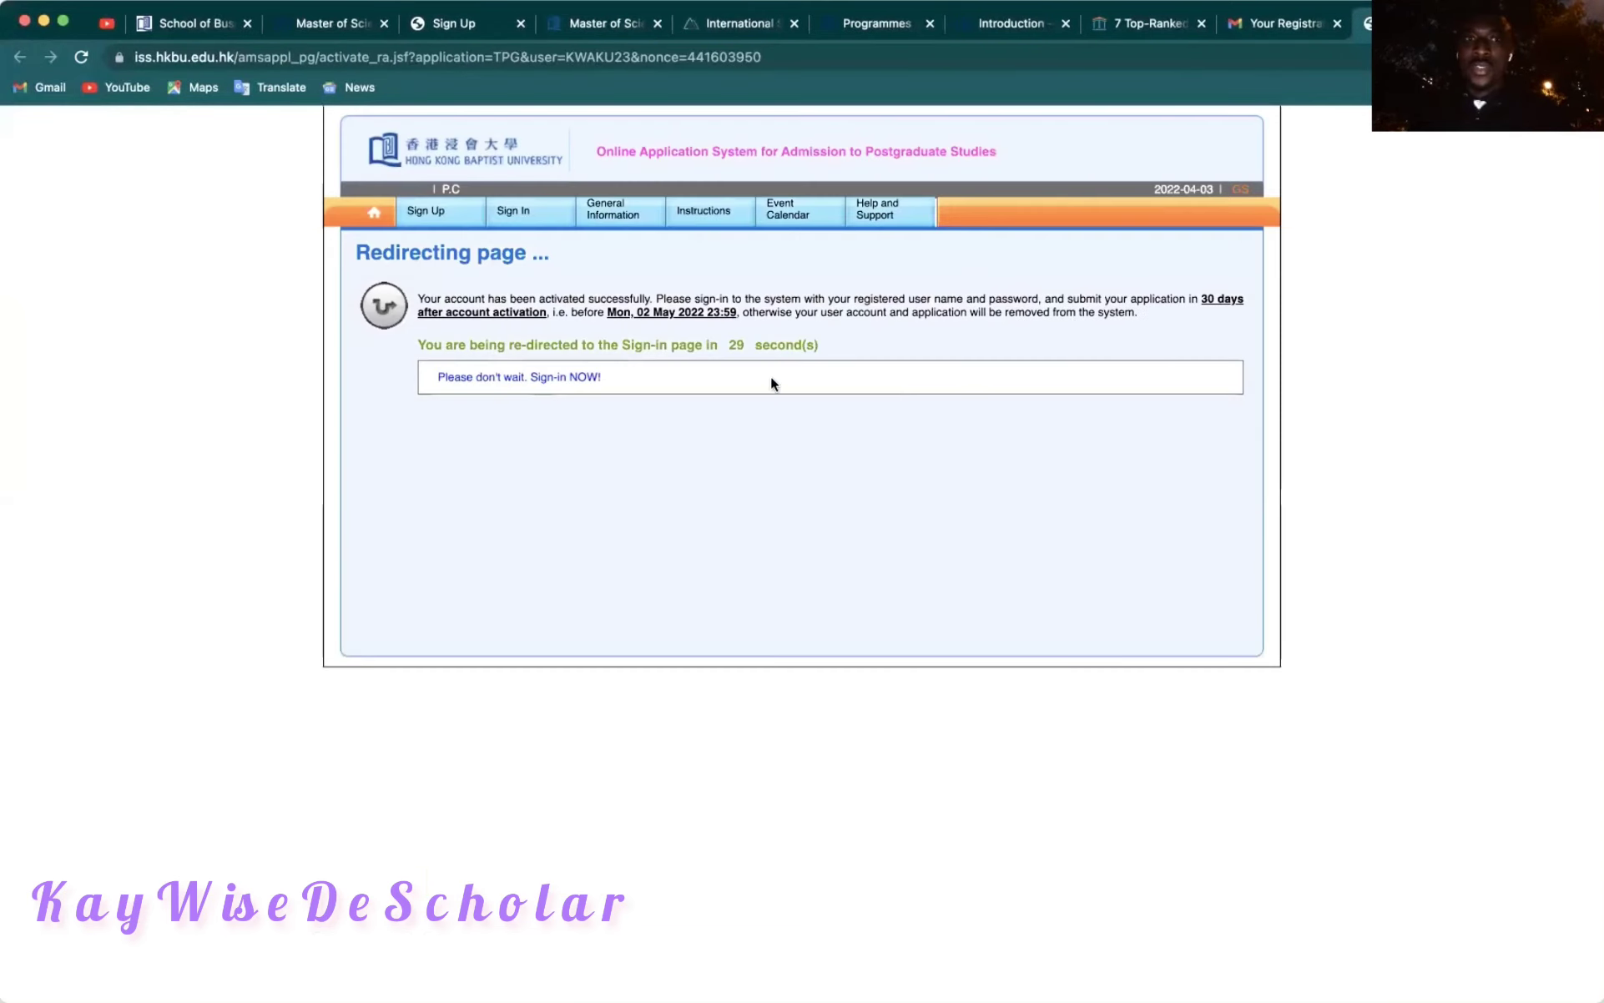
Sign in to the Taught Postgraduate Programme account with the saved username and its password.
{"action": "left_click", "coordinate": [550, 378]}
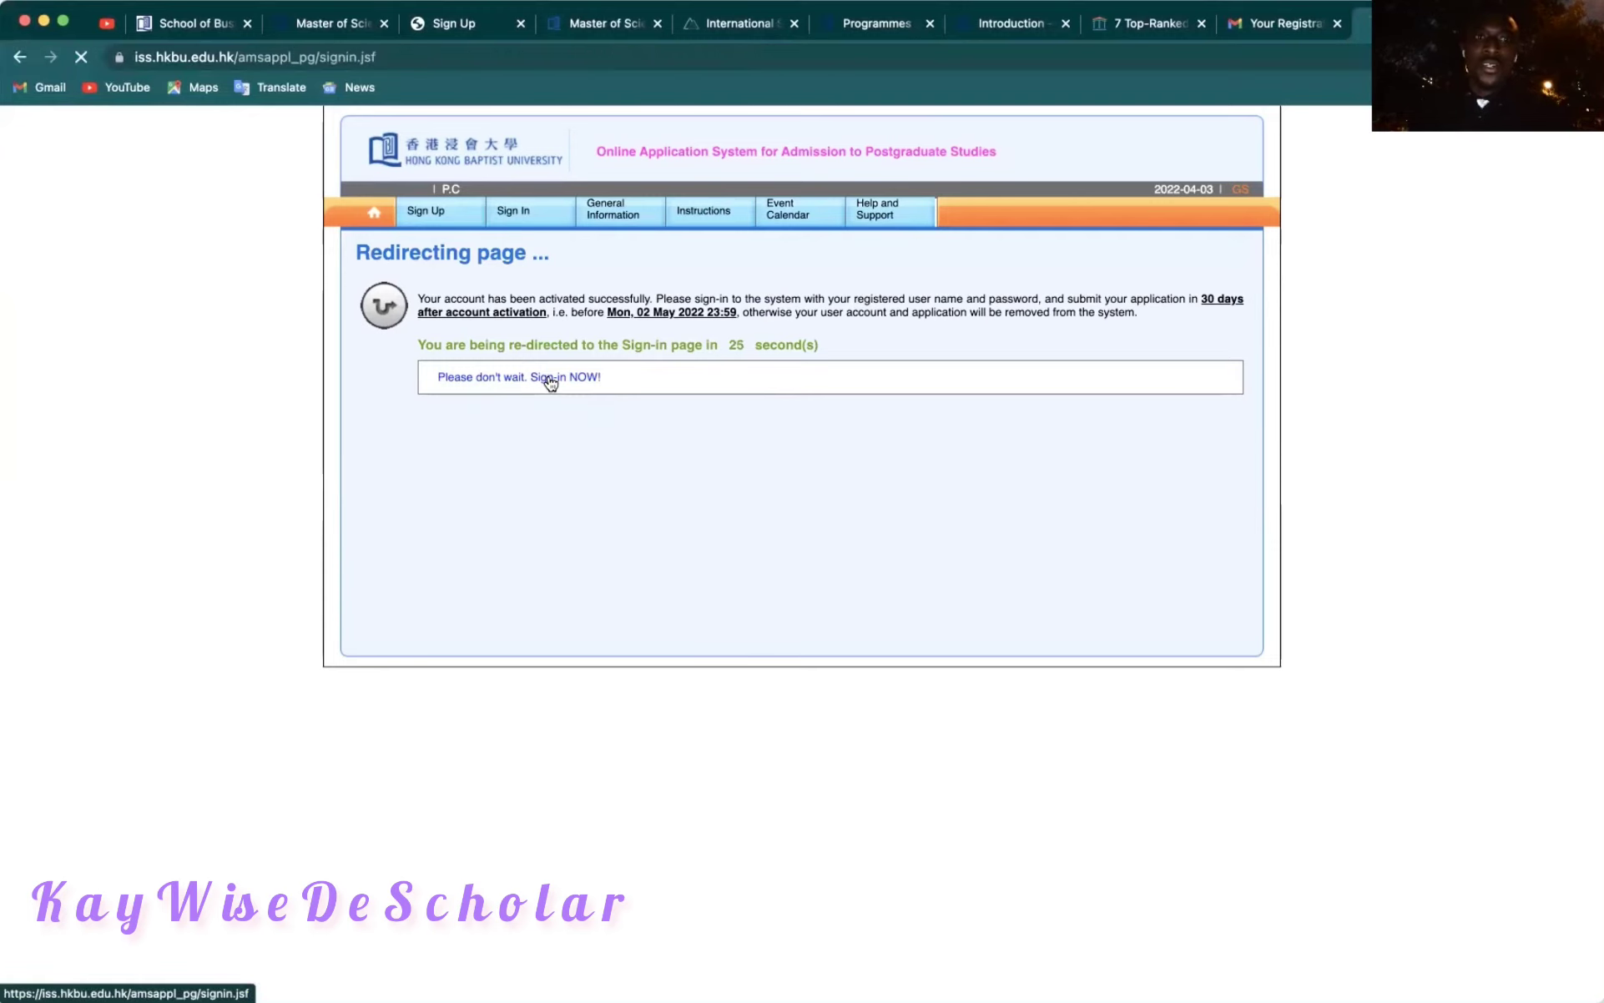
{"action": "left_click", "coordinate": [634, 339]}
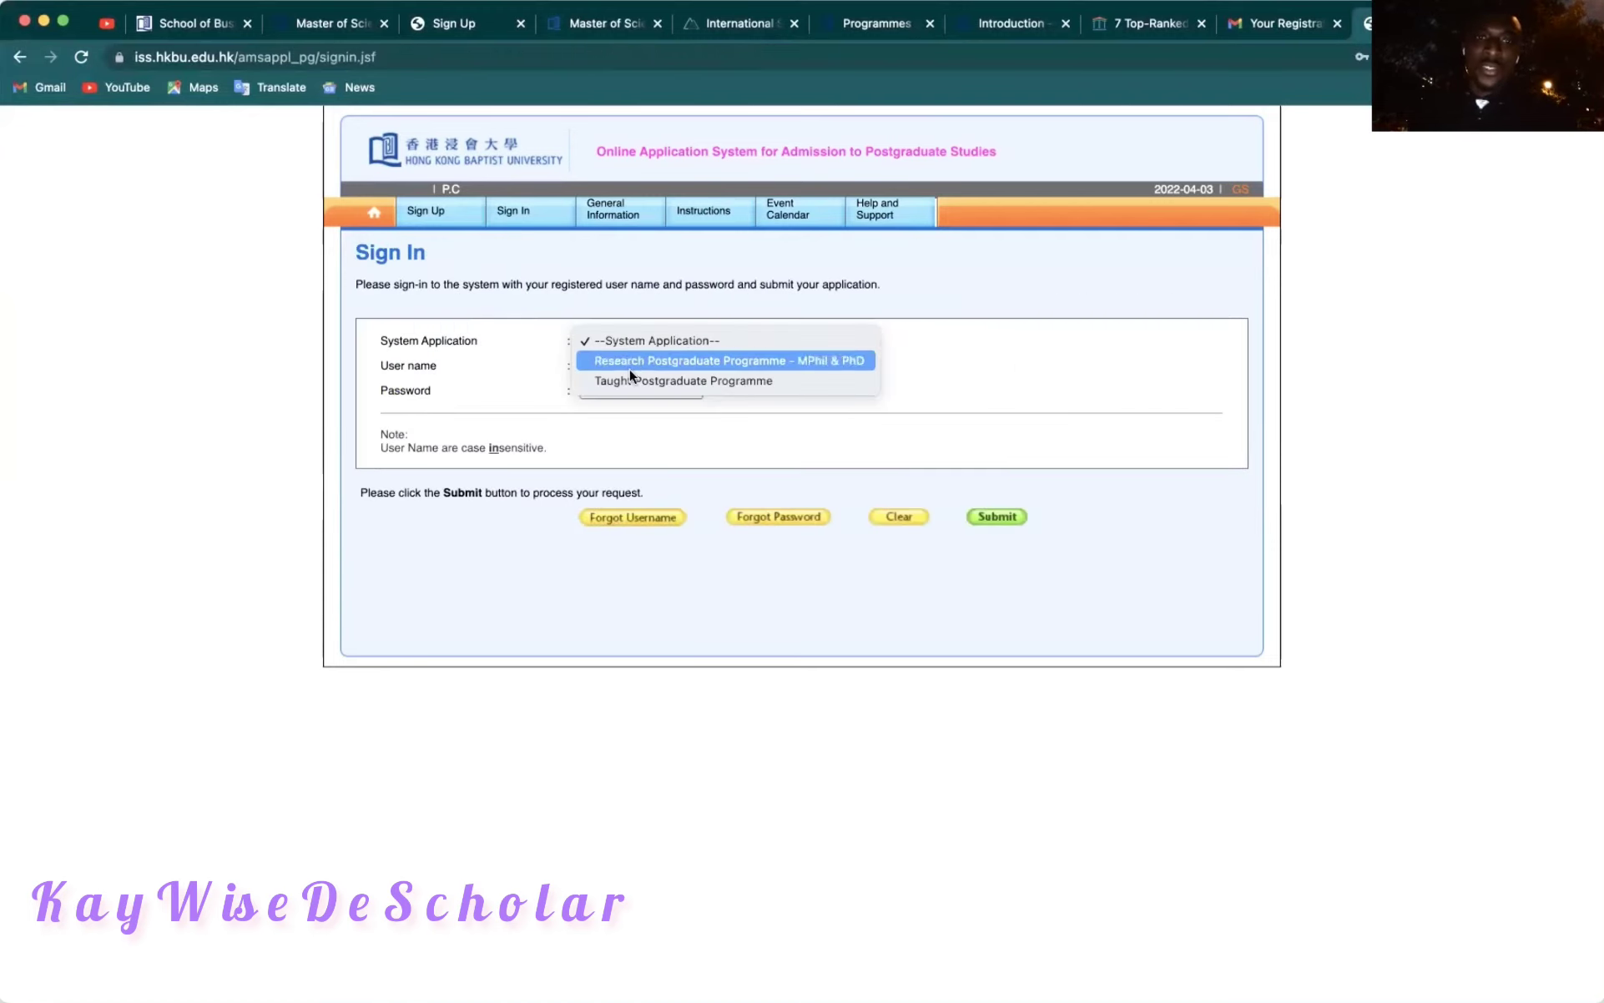
{"action": "left_click", "coordinate": [629, 381]}
{"action": "left_click", "coordinate": [610, 367]}
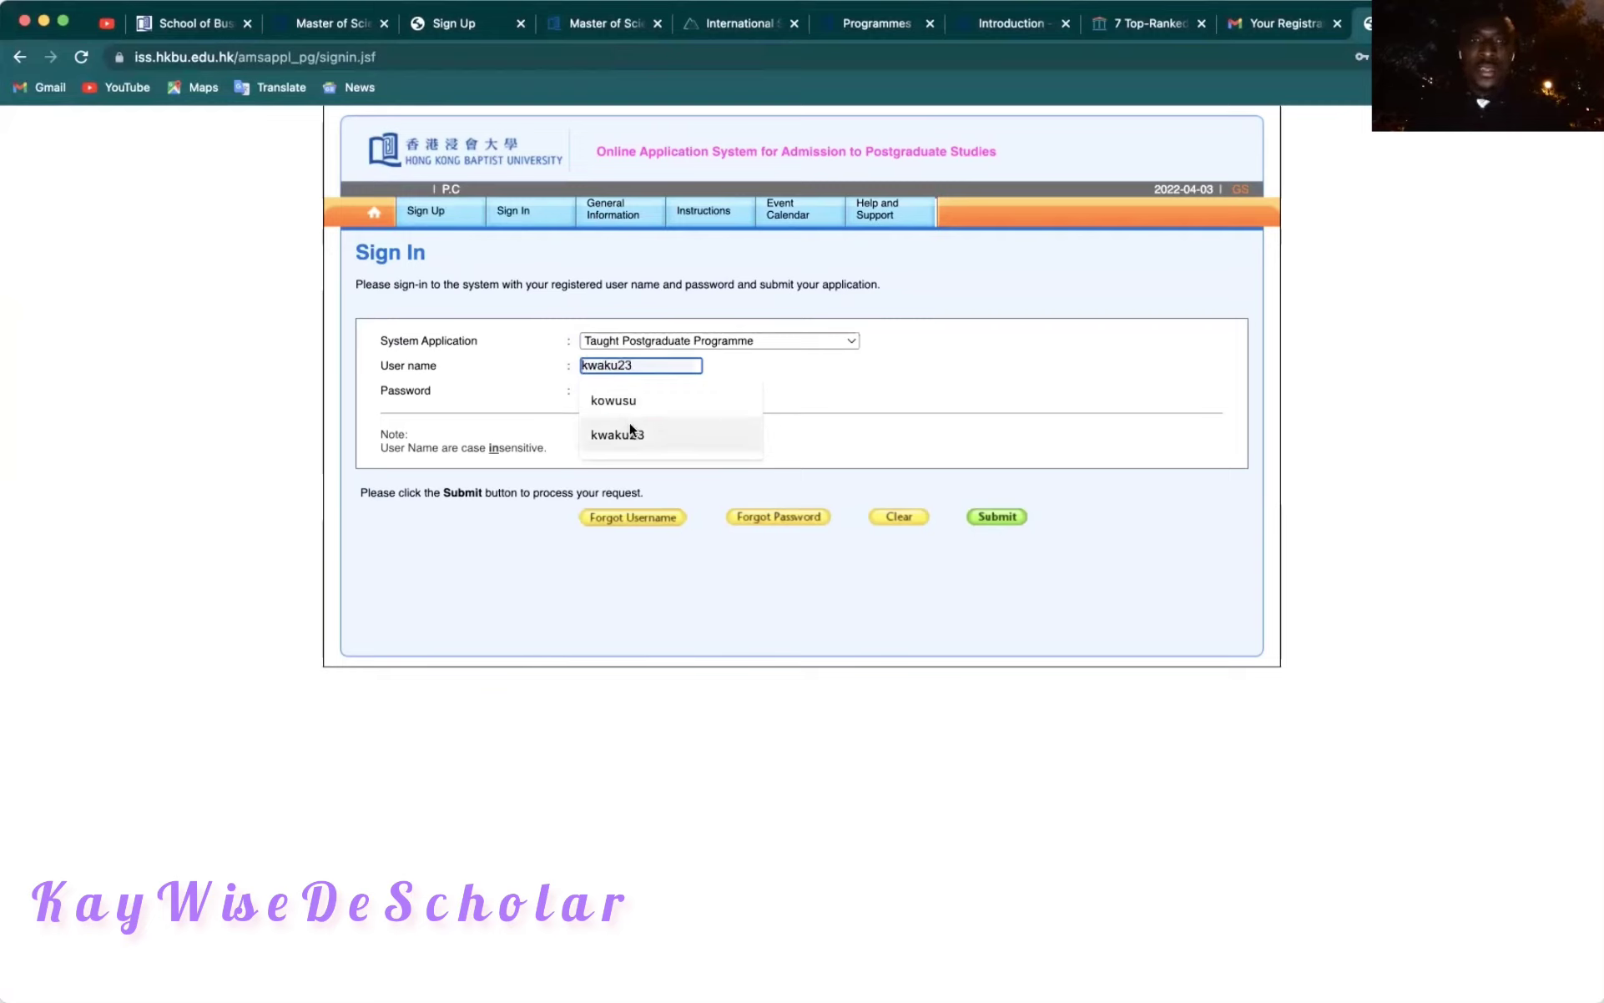
{"action": "left_click", "coordinate": [629, 424]}
{"action": "left_click", "coordinate": [608, 389]}
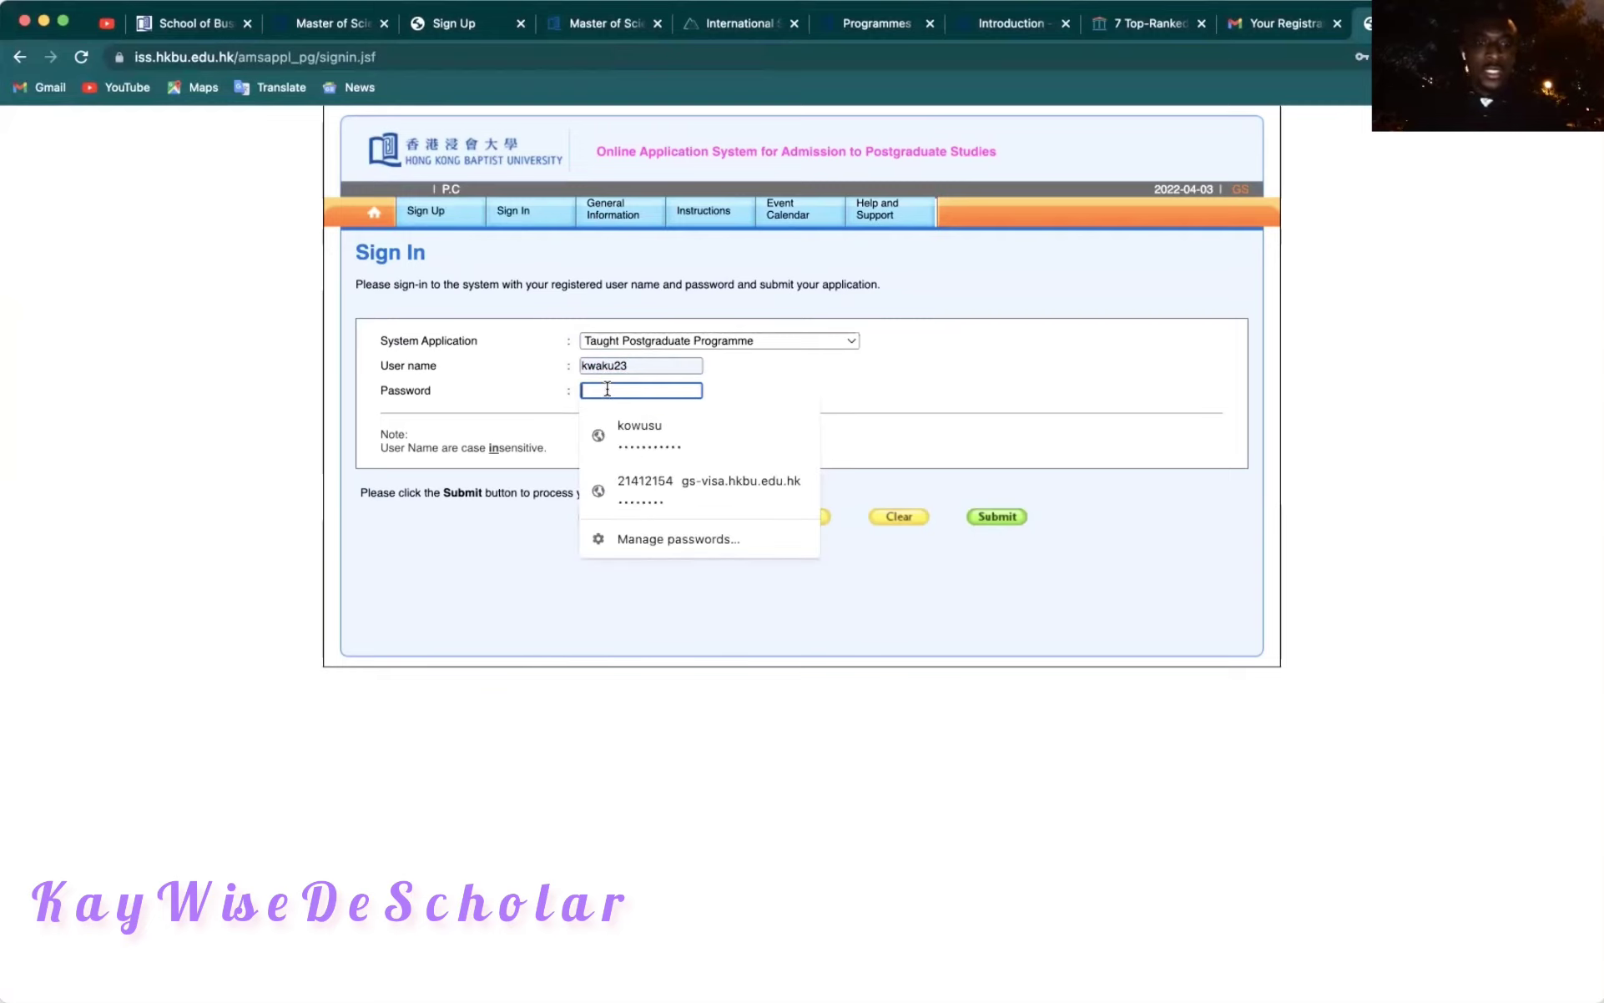
{"action": "type", "text": "k*******"}
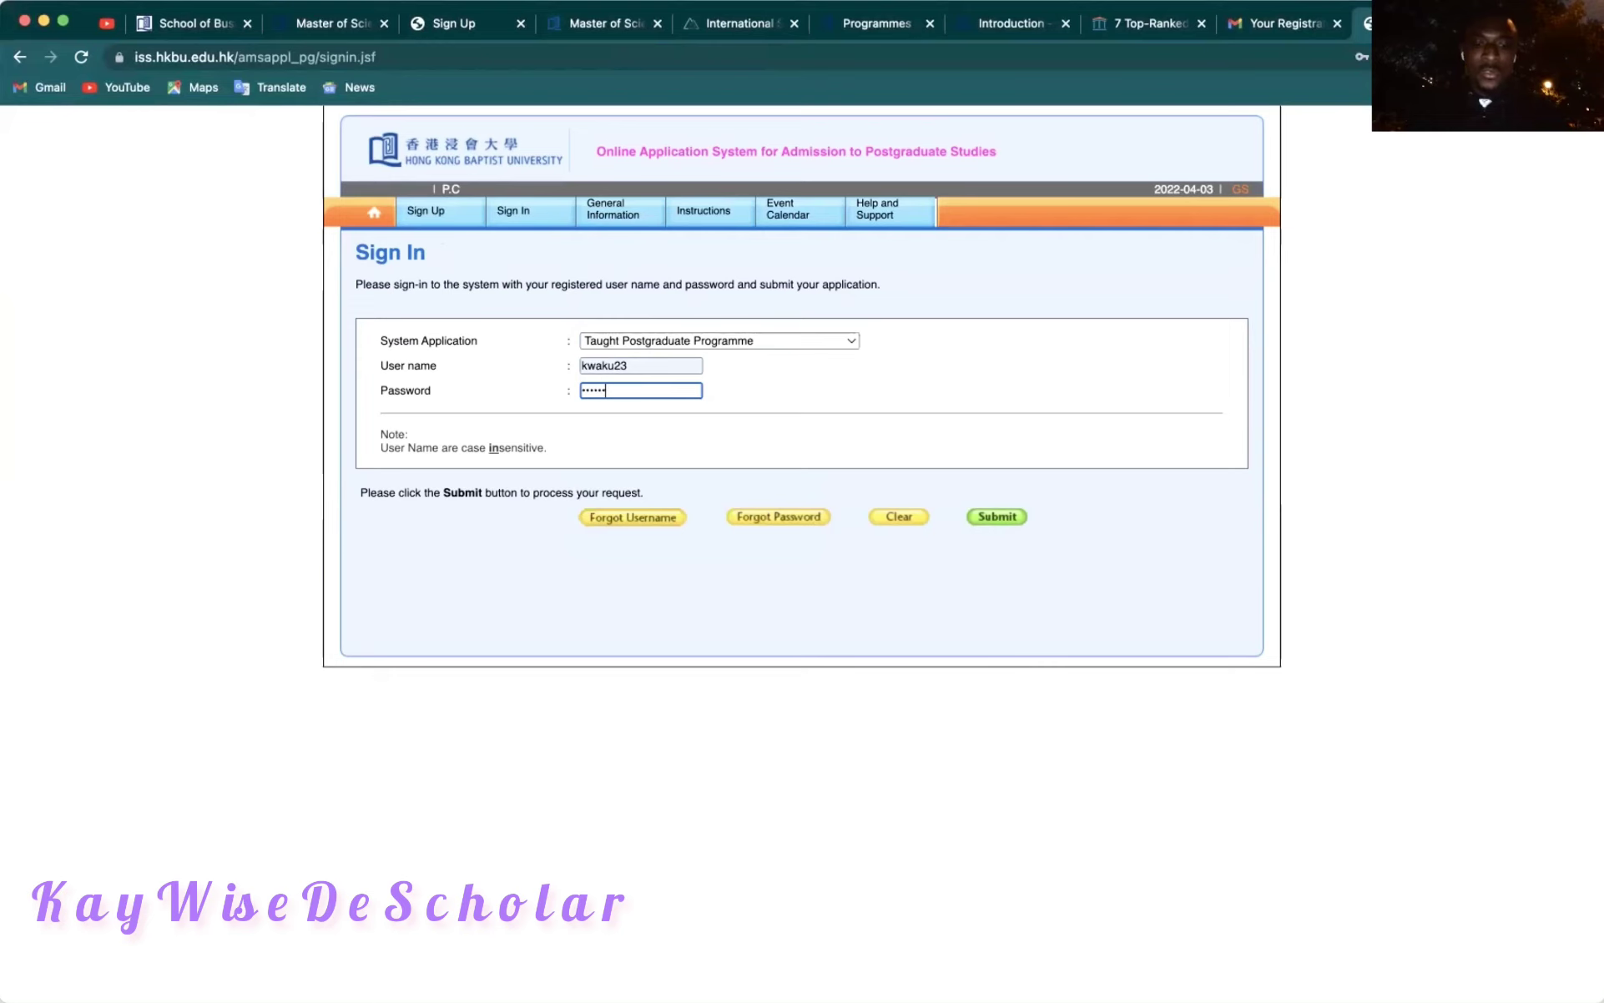
{"action": "type", "text": "*"}
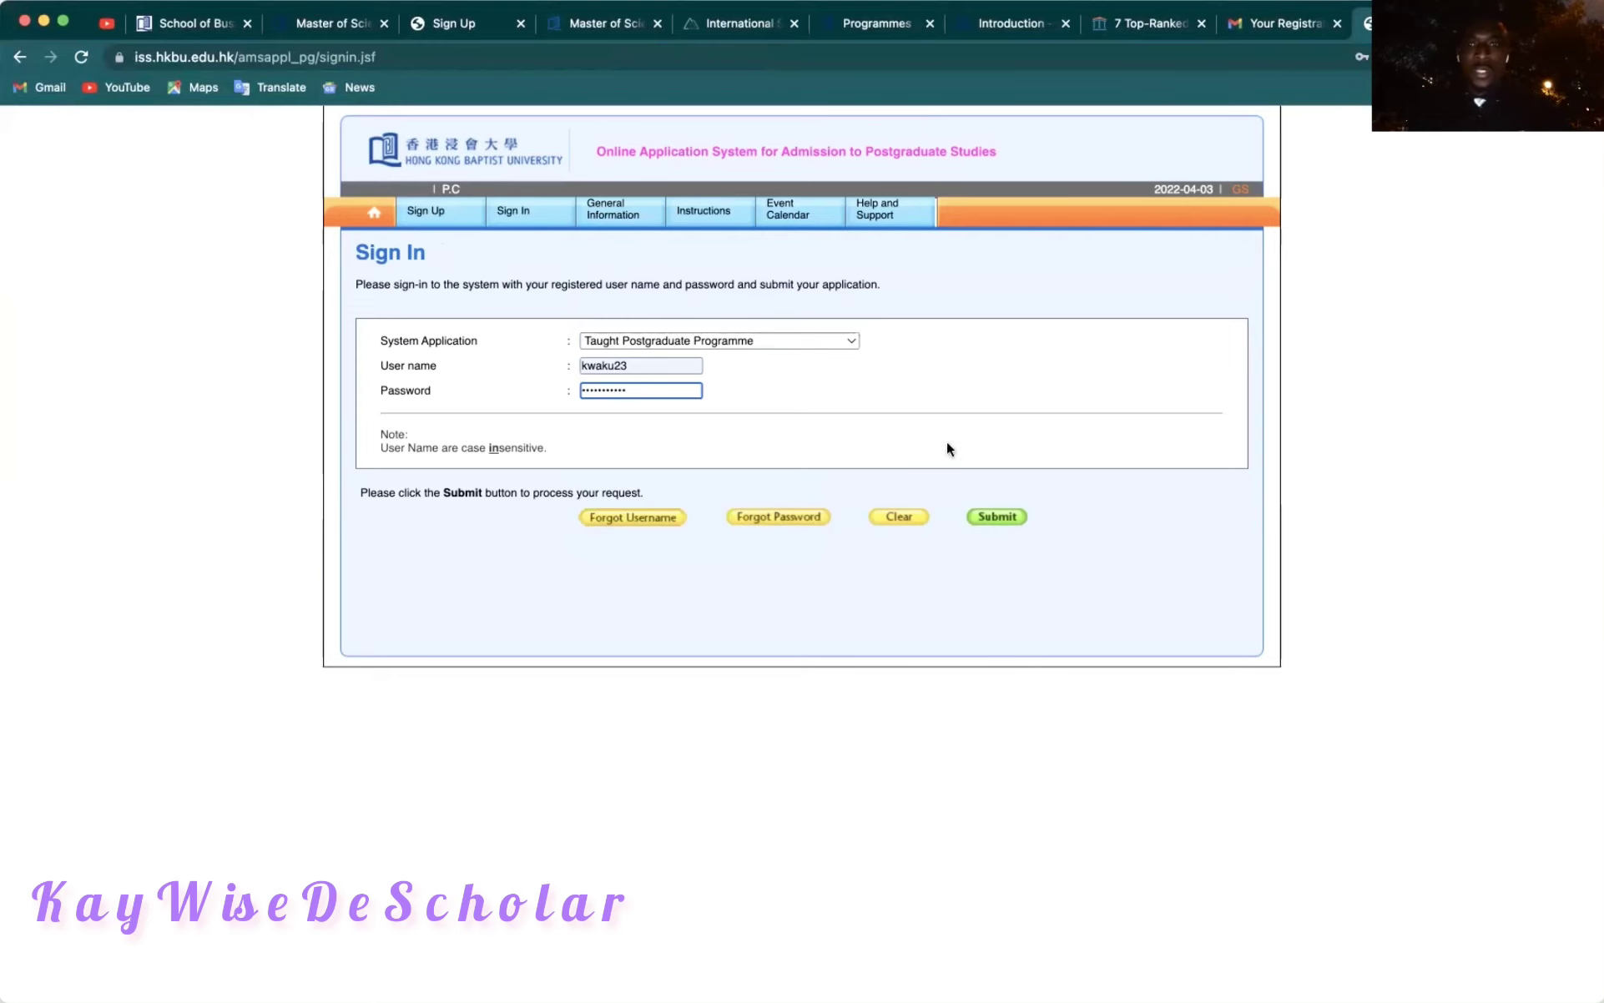
{"action": "left_click", "coordinate": [1014, 516]}
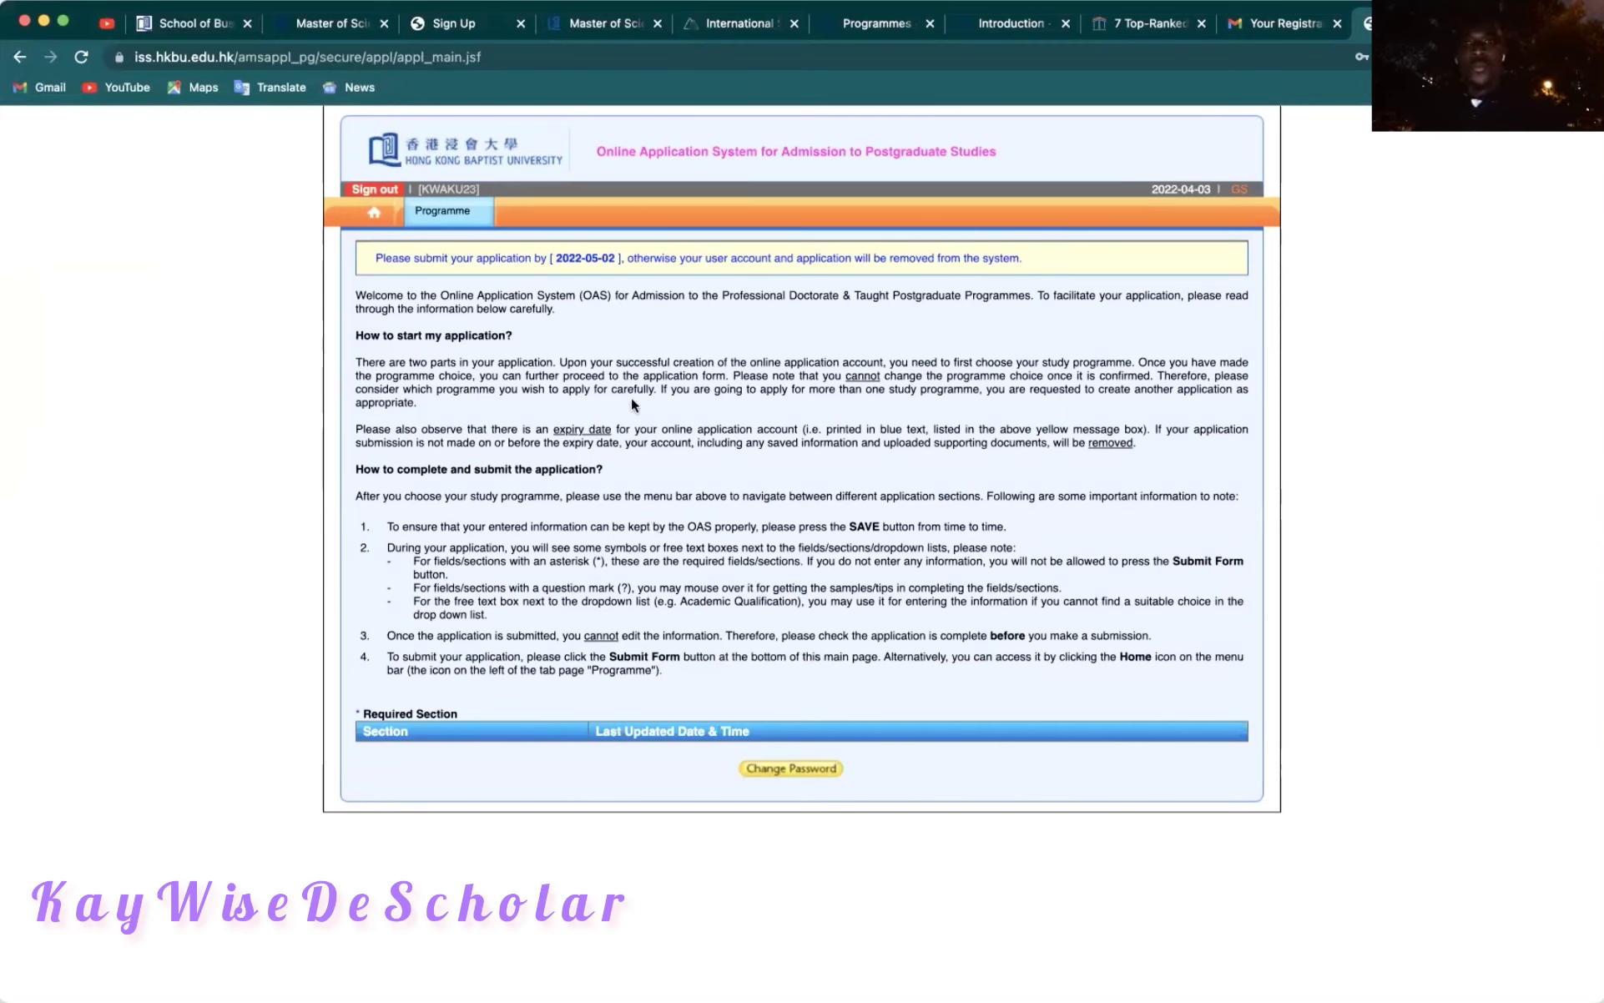
Choose MSc in Data Analytics & Business Economics (Full-time) as the programme applied for.
{"action": "left_click", "coordinate": [450, 218]}
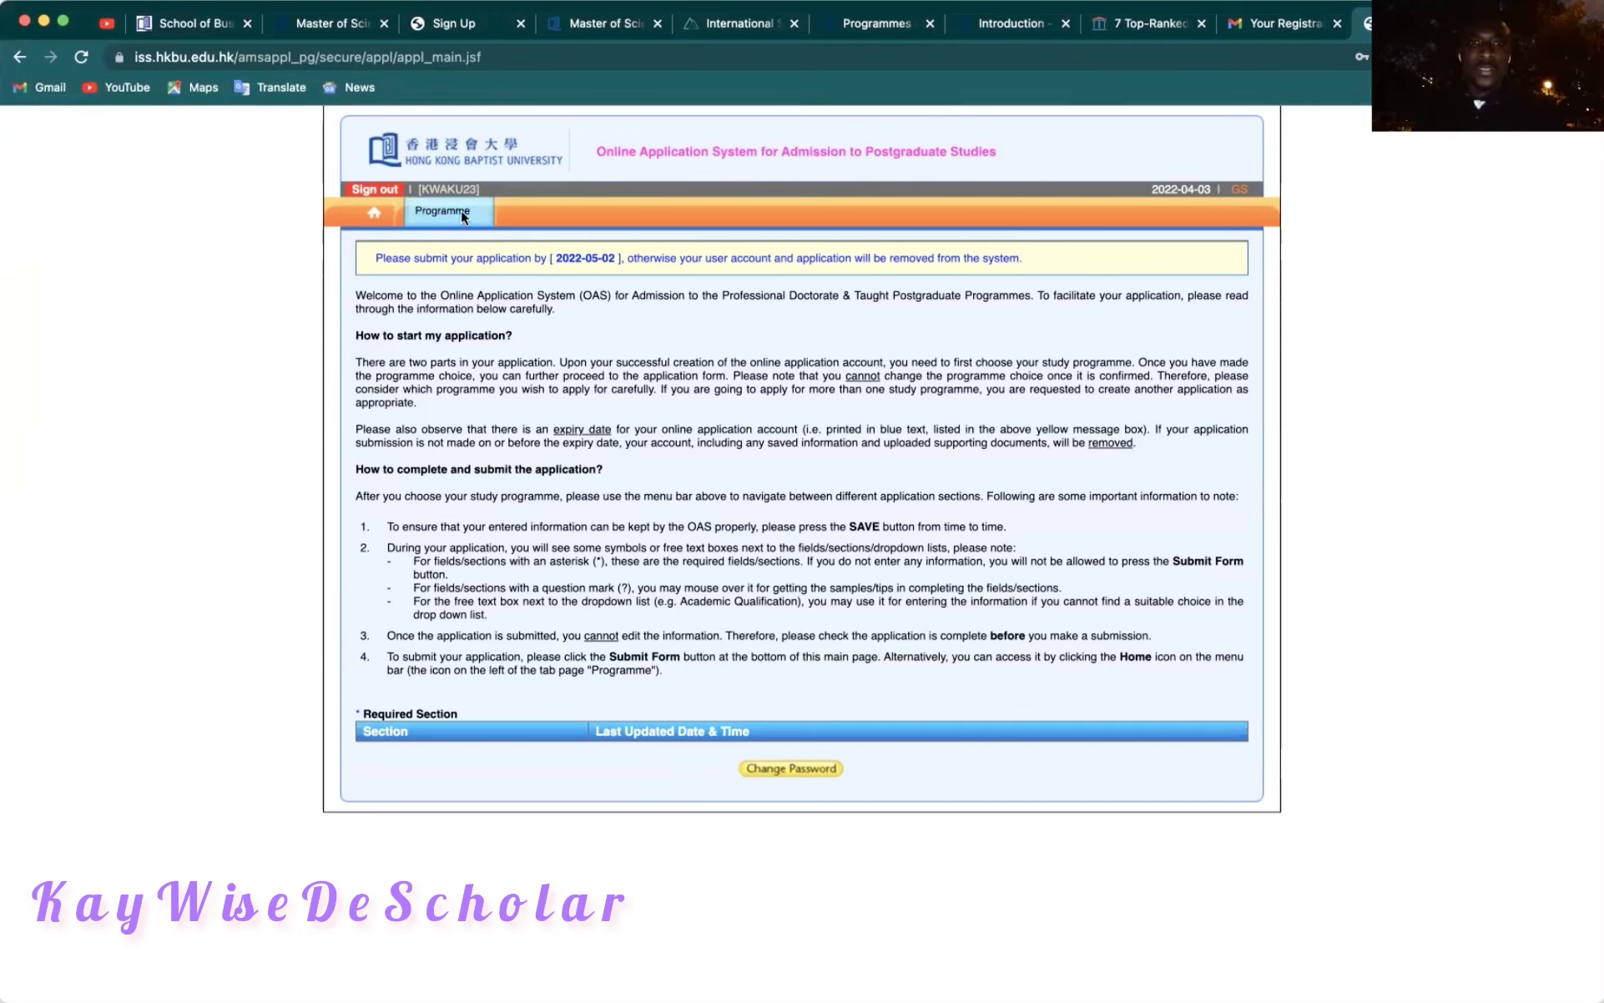
{"action": "mouse_move", "coordinate": [419, 204]}
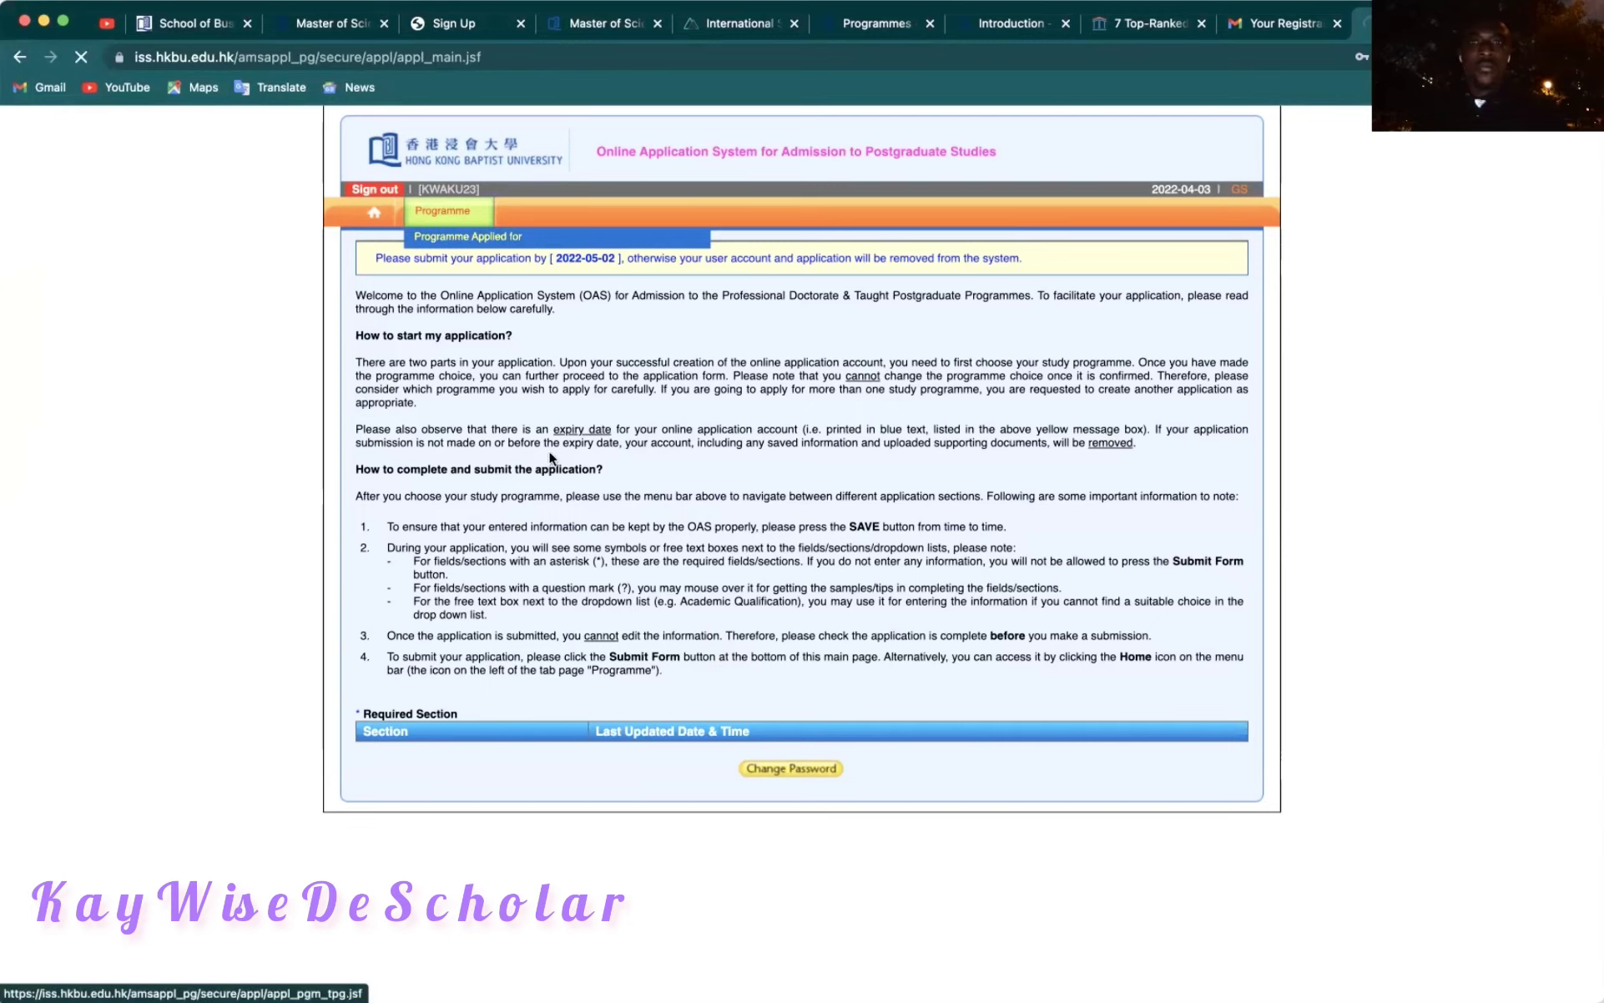
{"action": "left_click", "coordinate": [456, 239]}
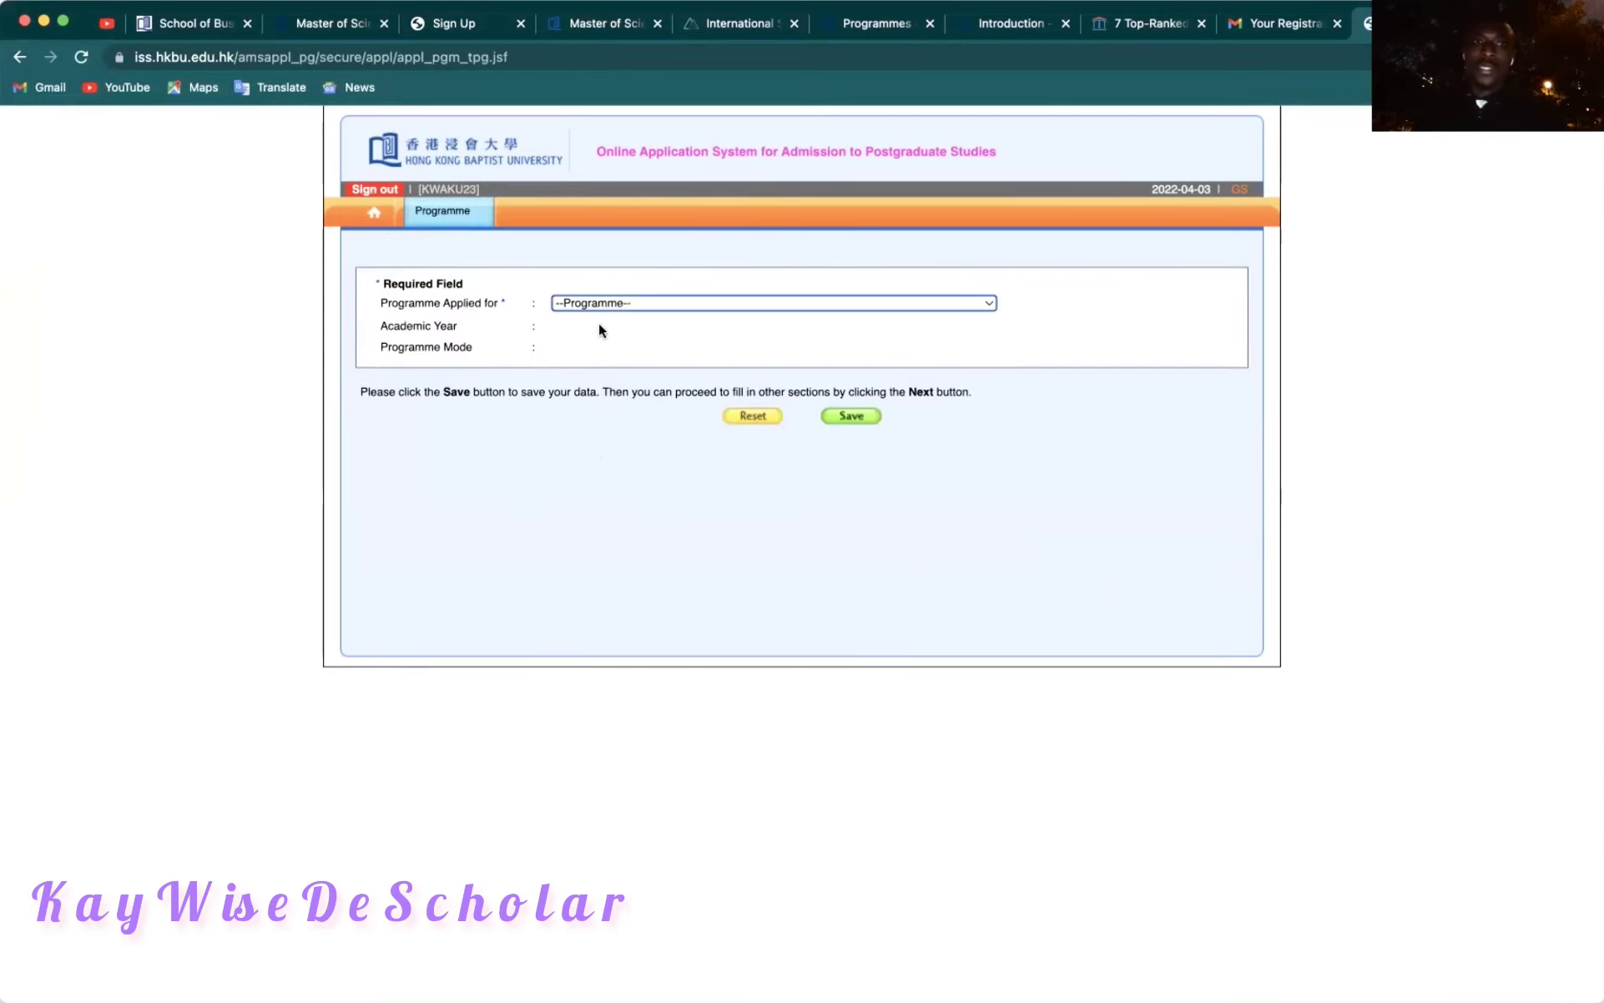
{"action": "left_click", "coordinate": [659, 295]}
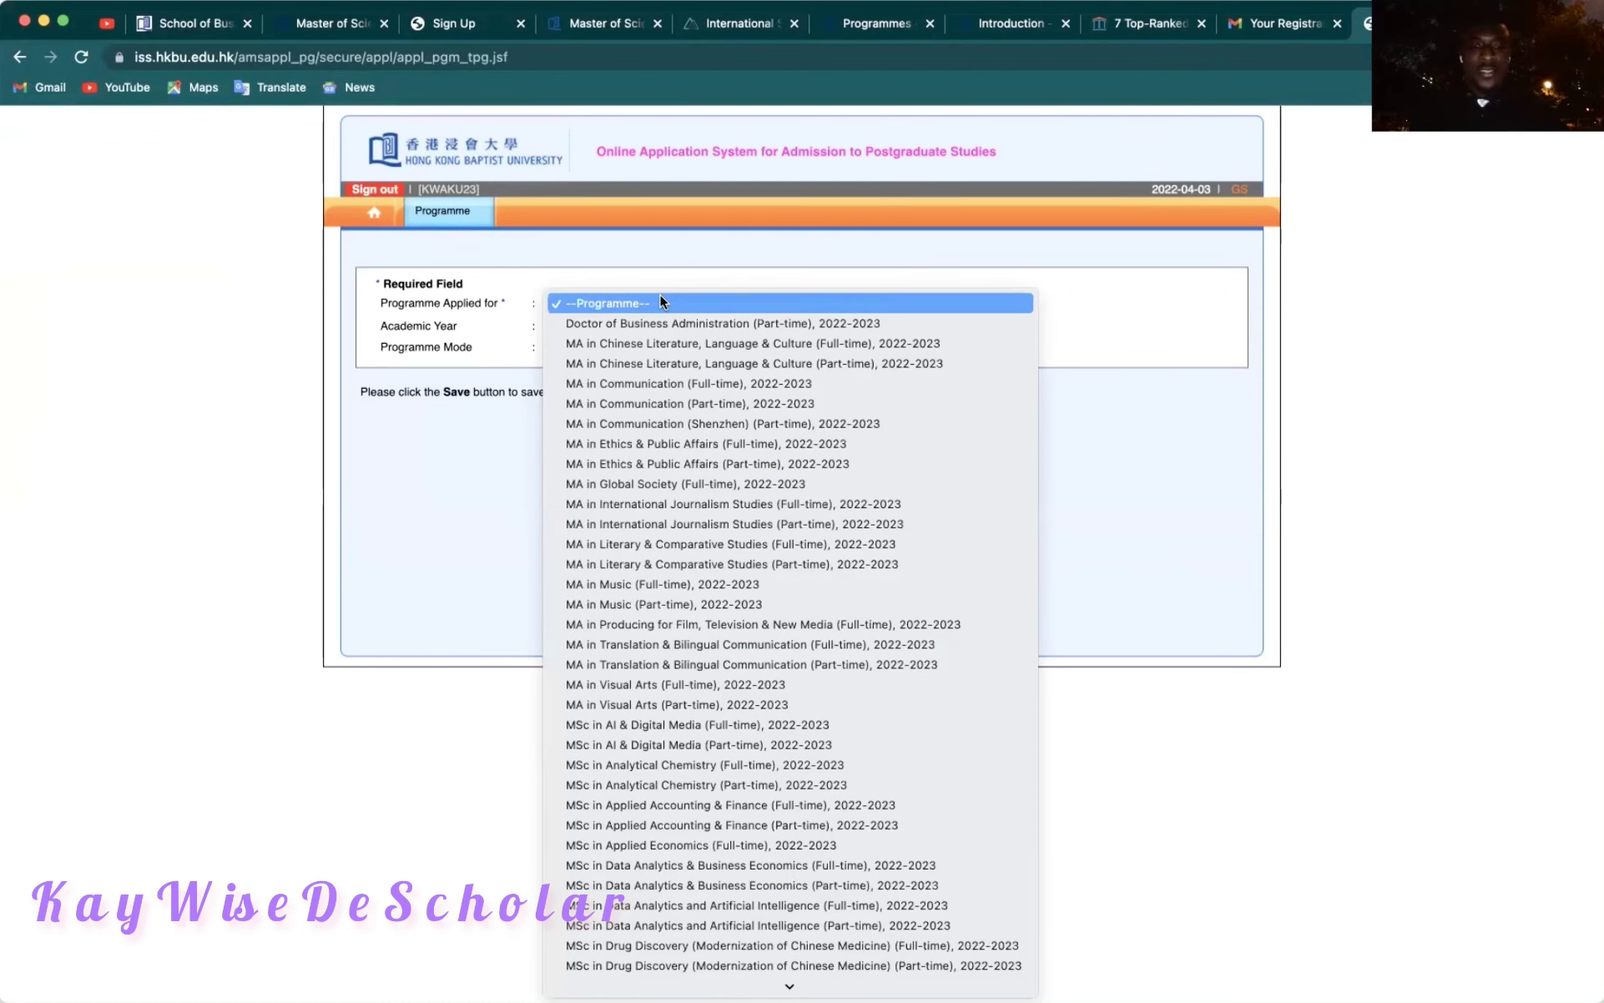
{"action": "type", "text": "msc"}
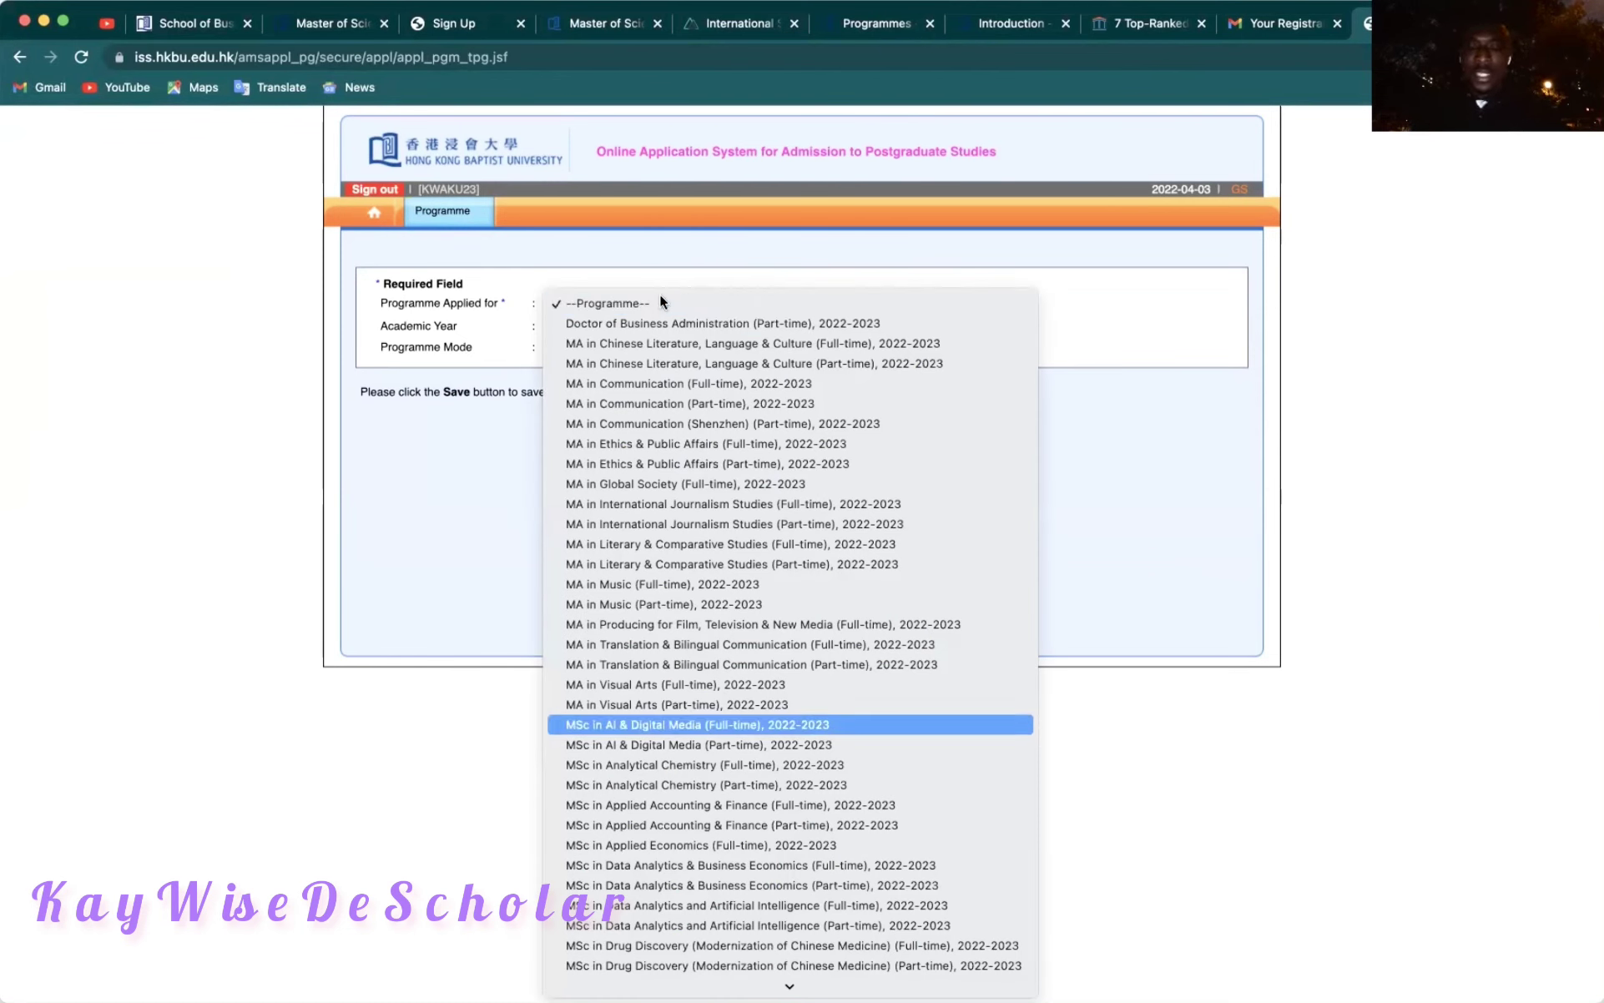
{"action": "key", "text": "Down"}
{"action": "key", "text": "Down"}
{"action": "key", "text": "Down"}
{"action": "key", "text": "Down"}
{"action": "key", "text": "Down"}
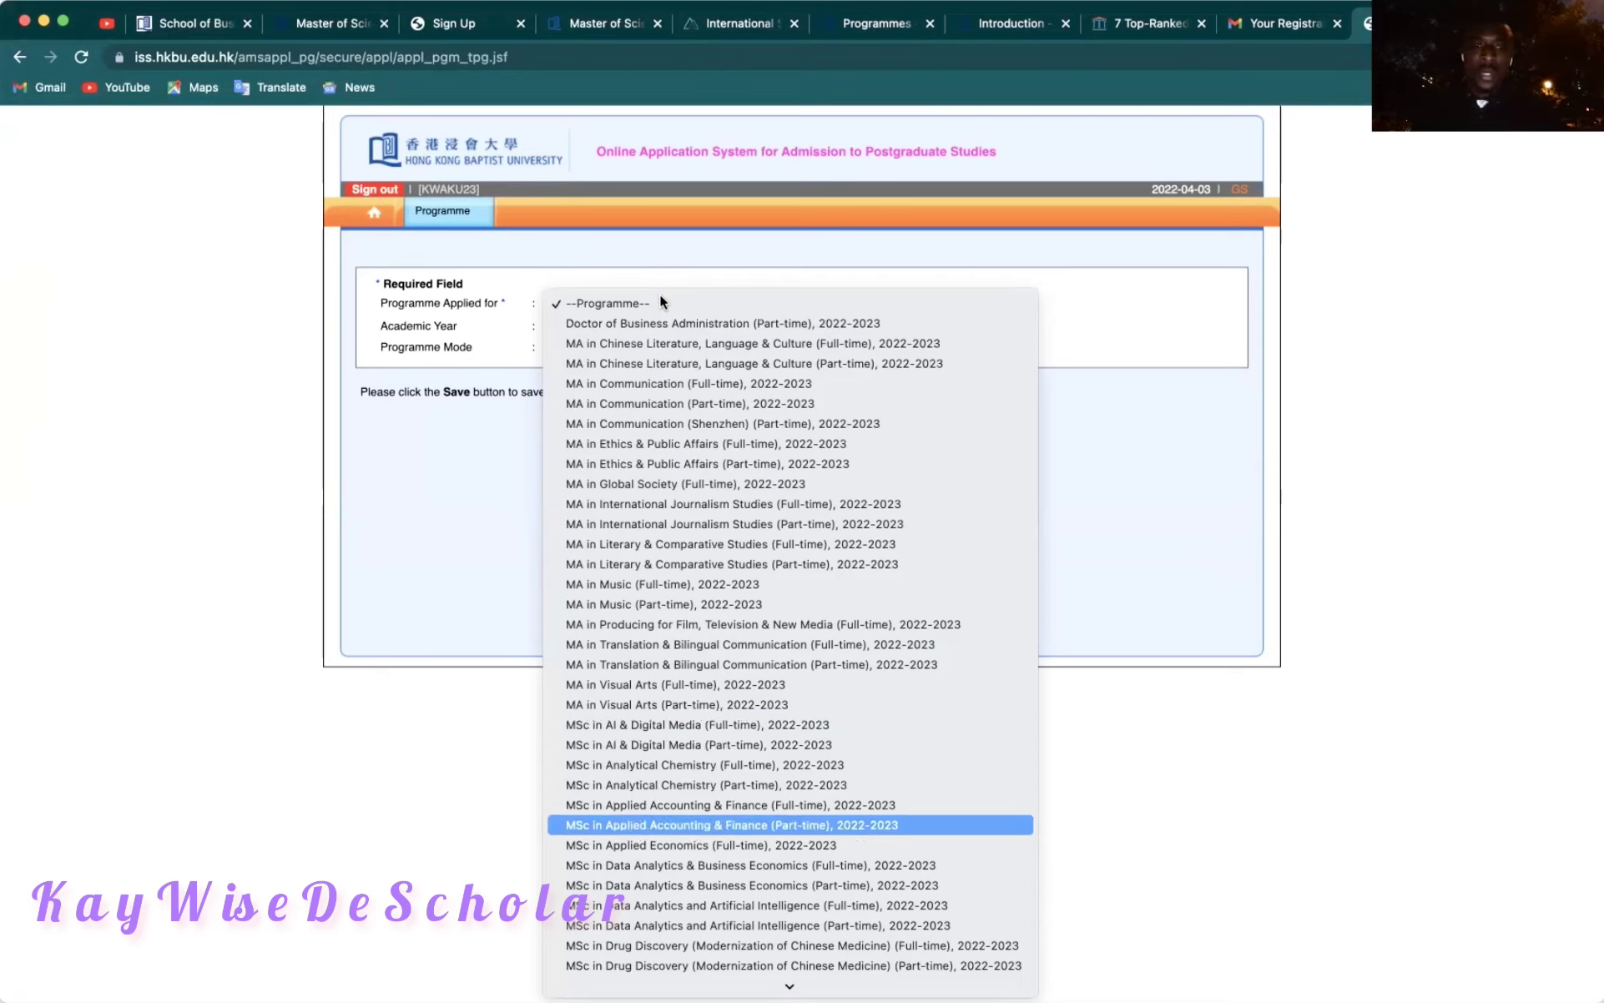
{"action": "key", "text": "Down"}
{"action": "key", "text": "Down"}
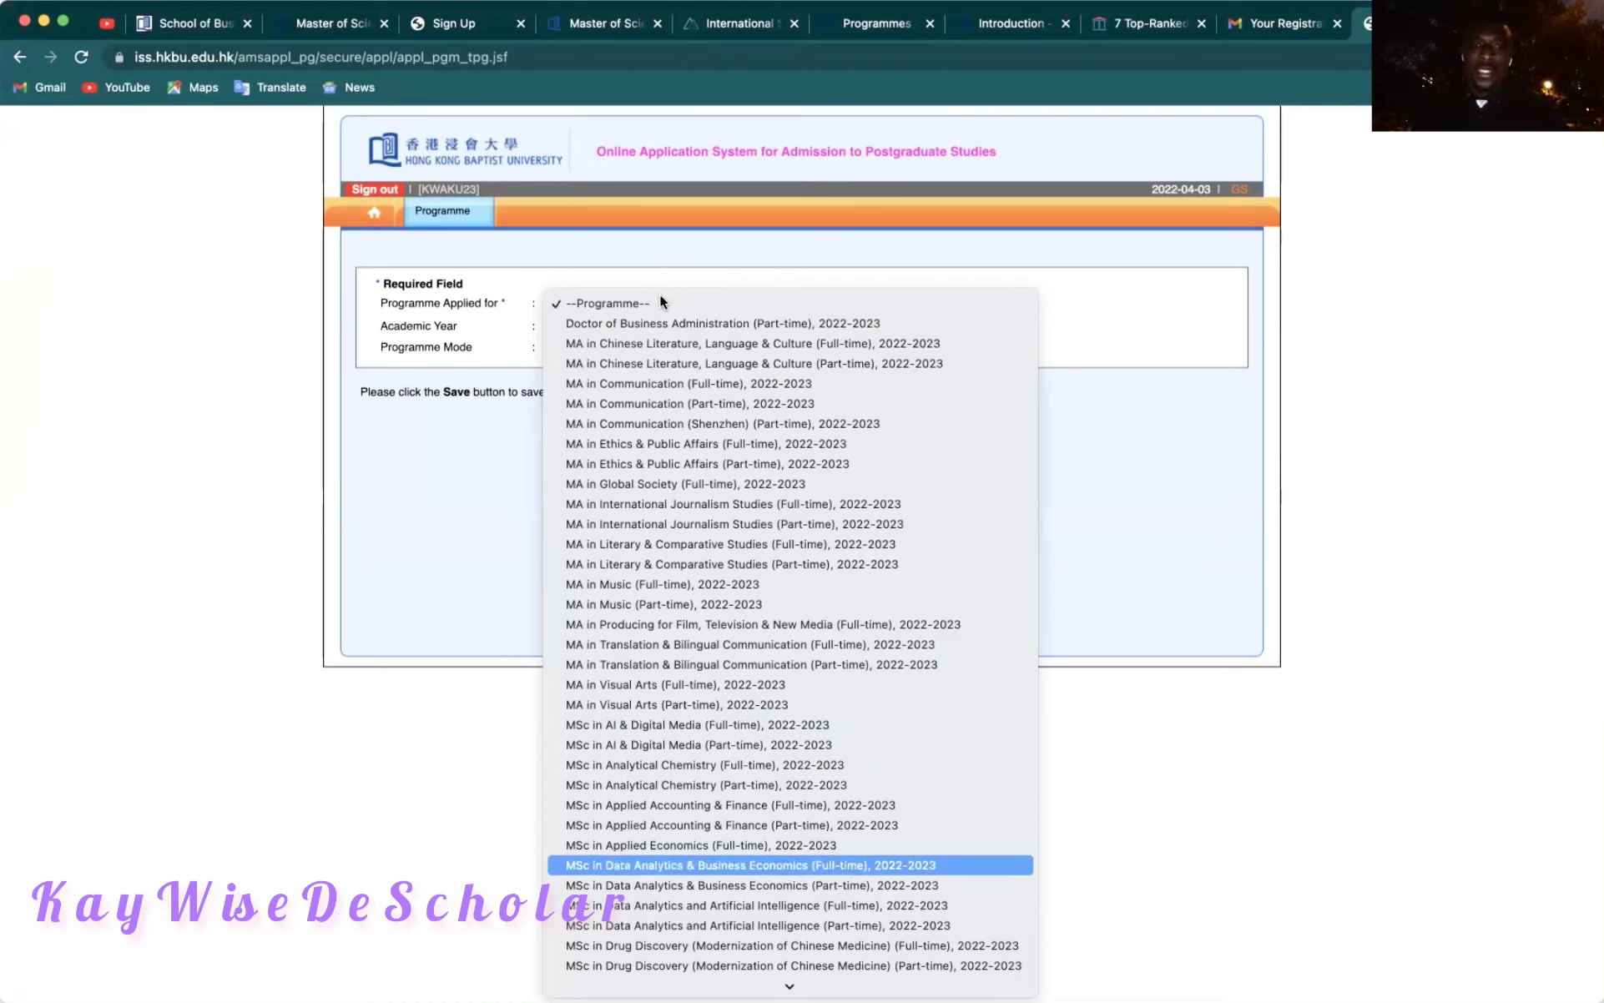
{"action": "key", "text": "Return"}
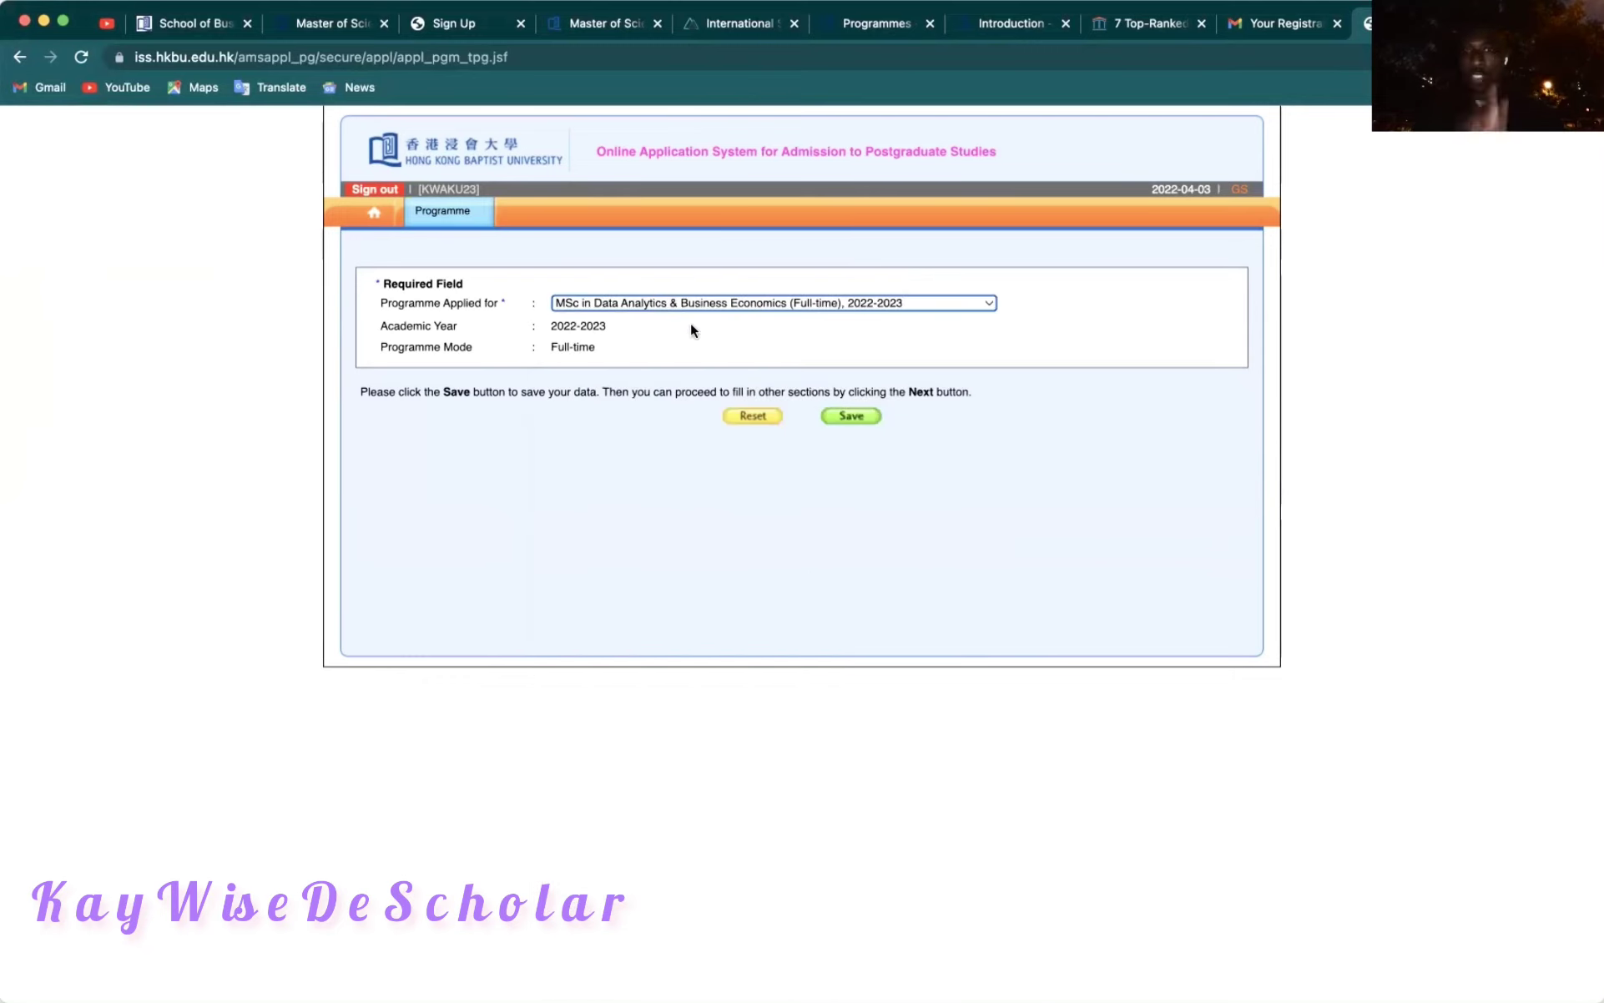
Save the programme choice and go to the Personal Particulars section.
{"action": "left_click", "coordinate": [854, 416]}
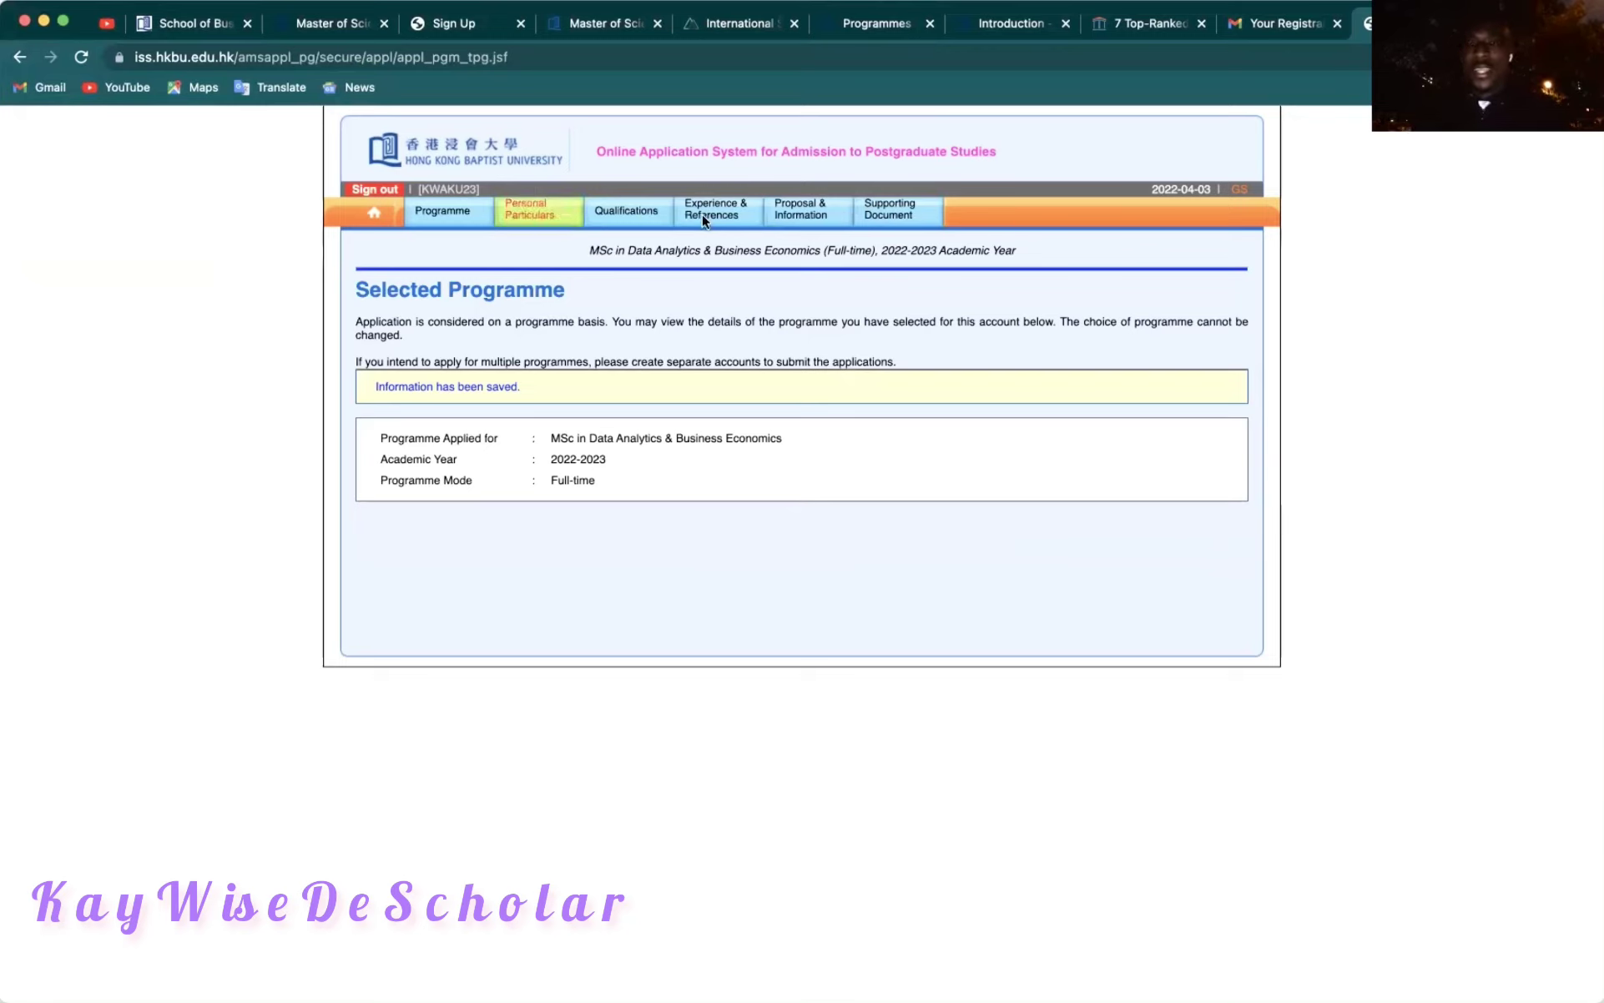
{"action": "mouse_move", "coordinate": [709, 212]}
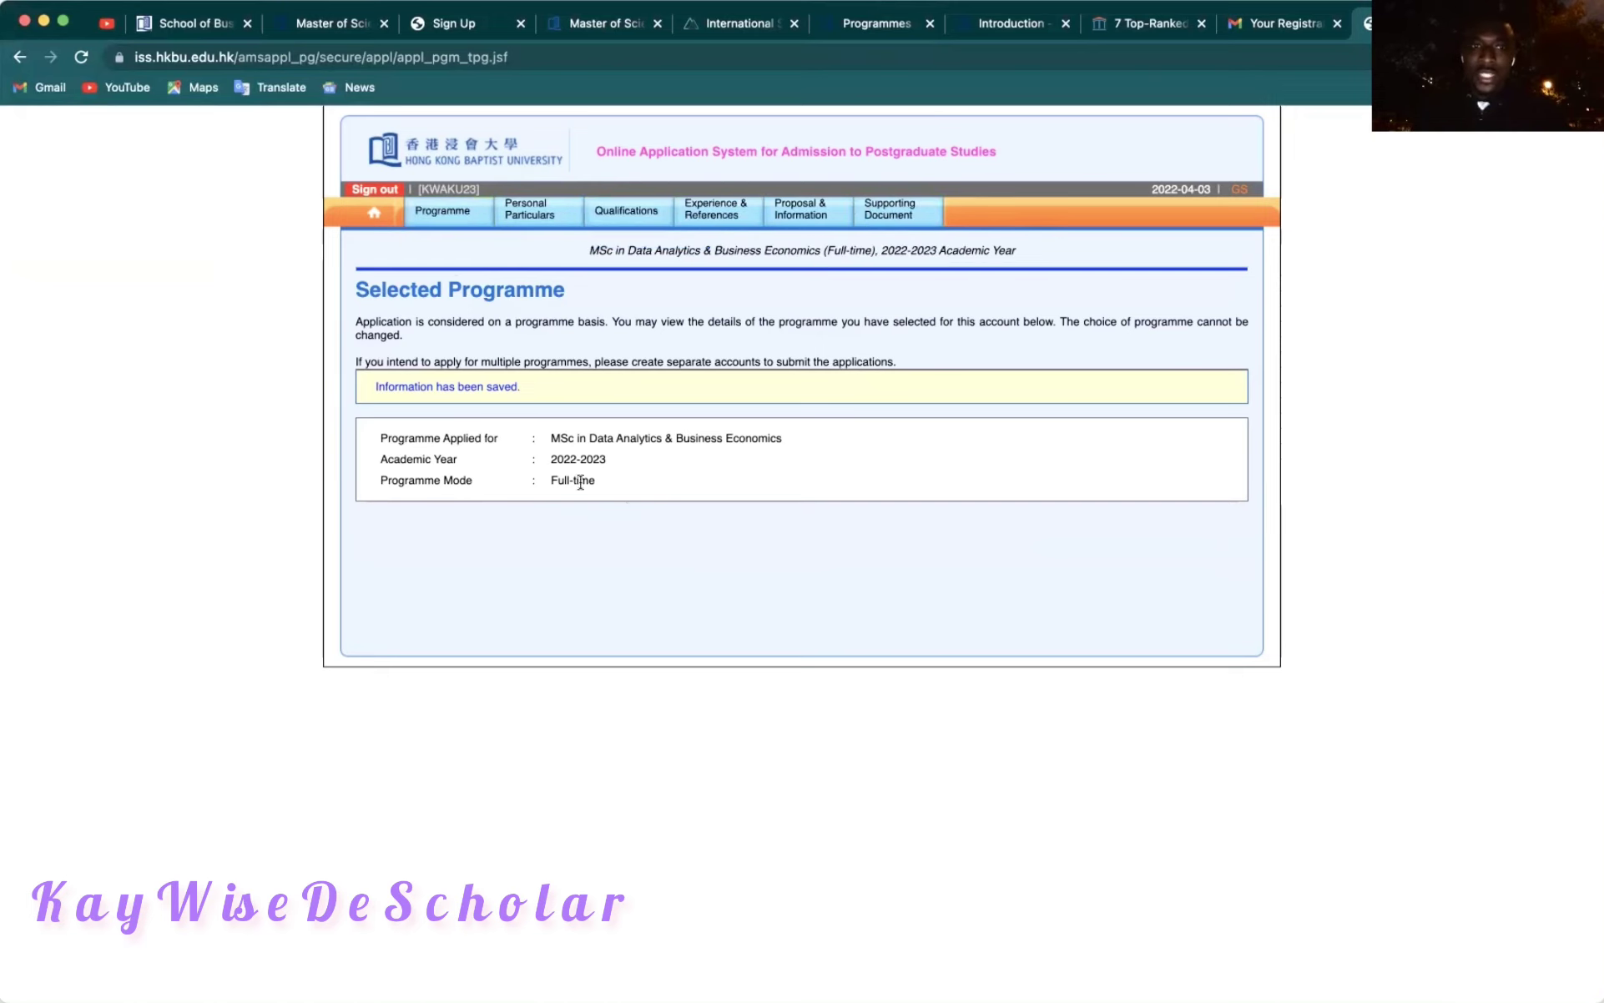
{"action": "left_click", "coordinate": [546, 217]}
Enter the applicant's surname, correcting a mistyped start, and their given names in Other Names.
{"action": "scroll", "coordinate": [575, 700], "scroll_direction": "down", "scroll_amount": 3}
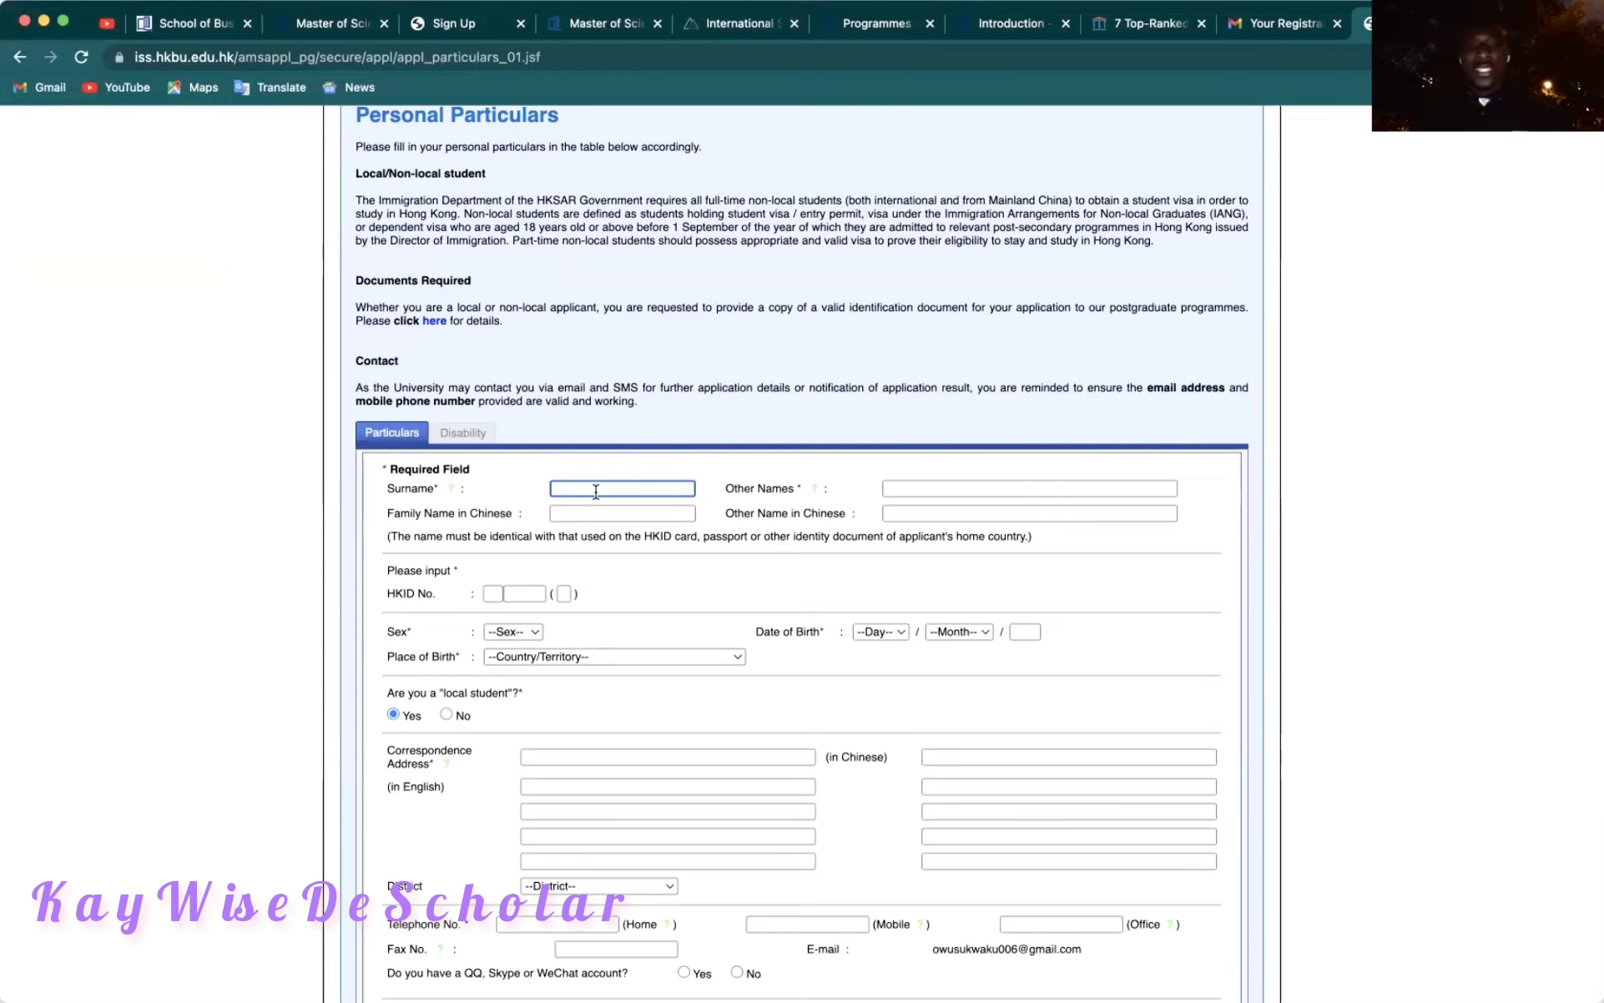
{"action": "type", "text": "KKK"}
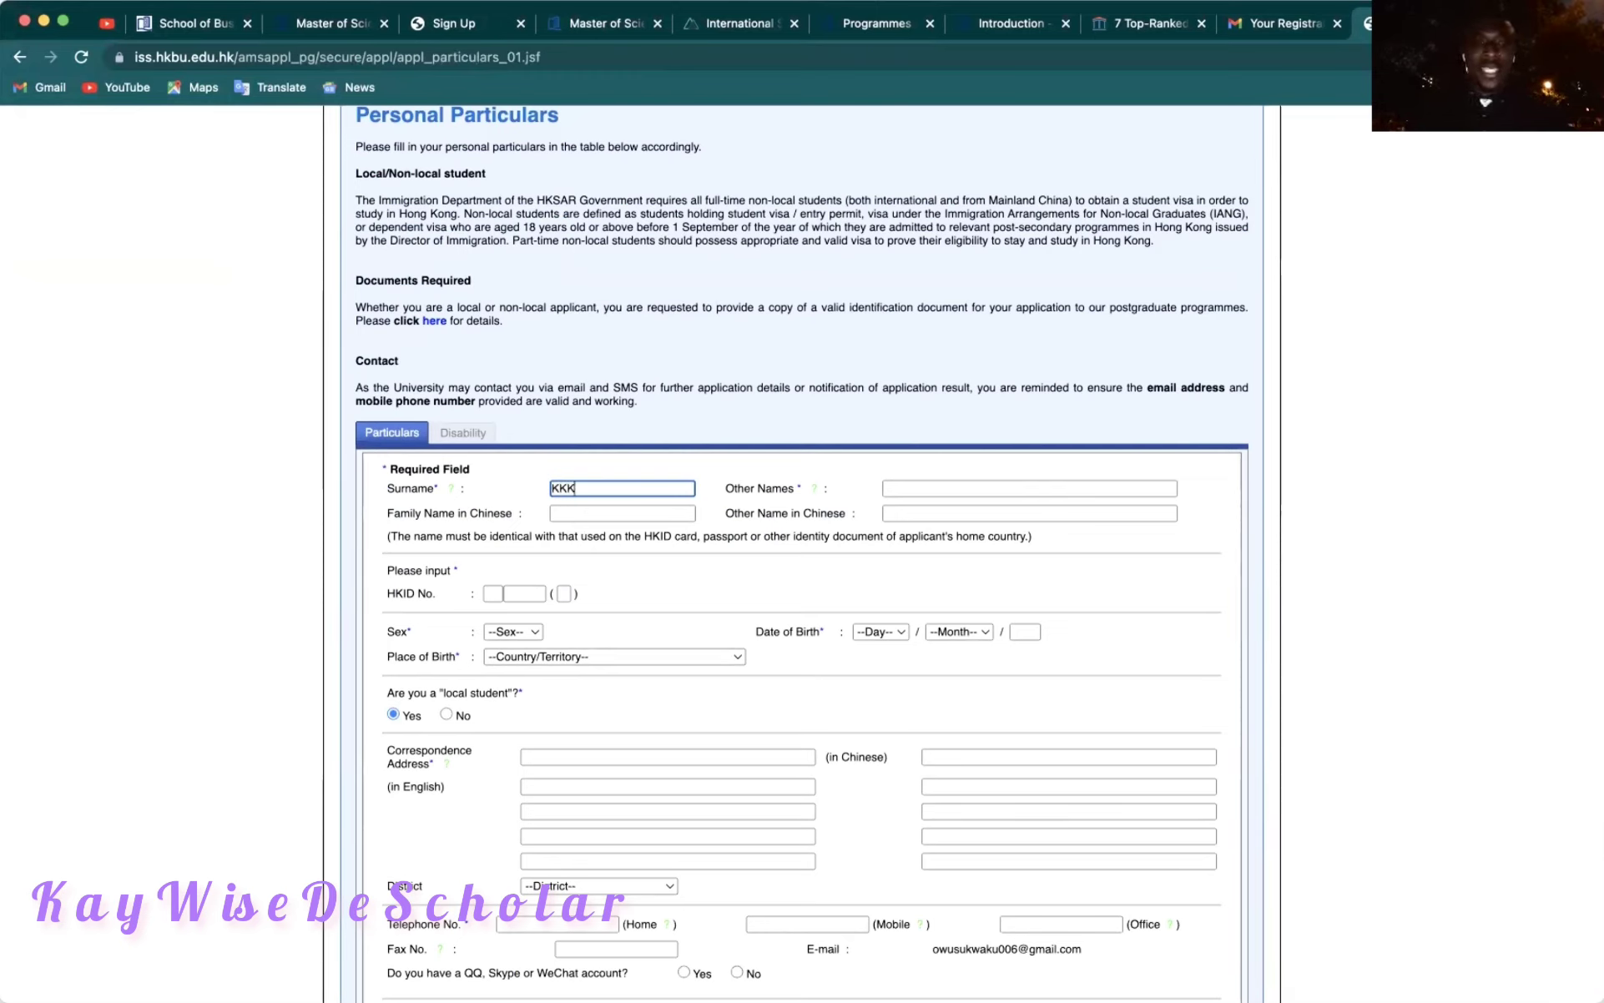
{"action": "key", "text": "BackSpace"}
{"action": "key", "text": "BackSpace"}
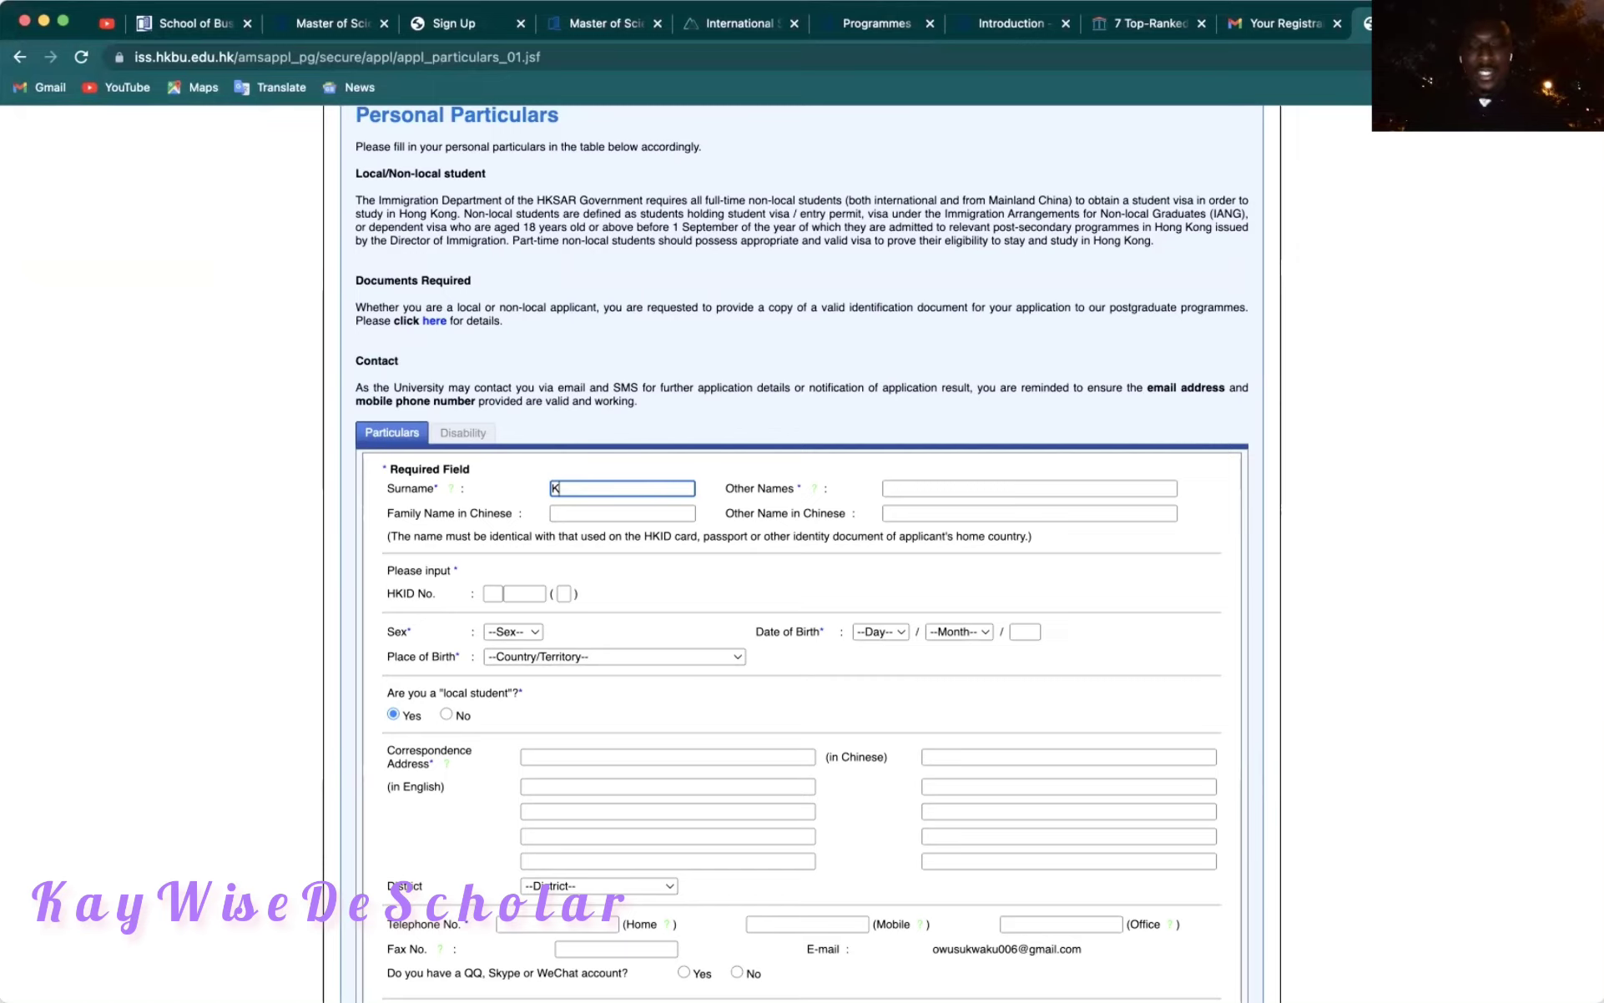
{"action": "key", "text": "BackSpace"}
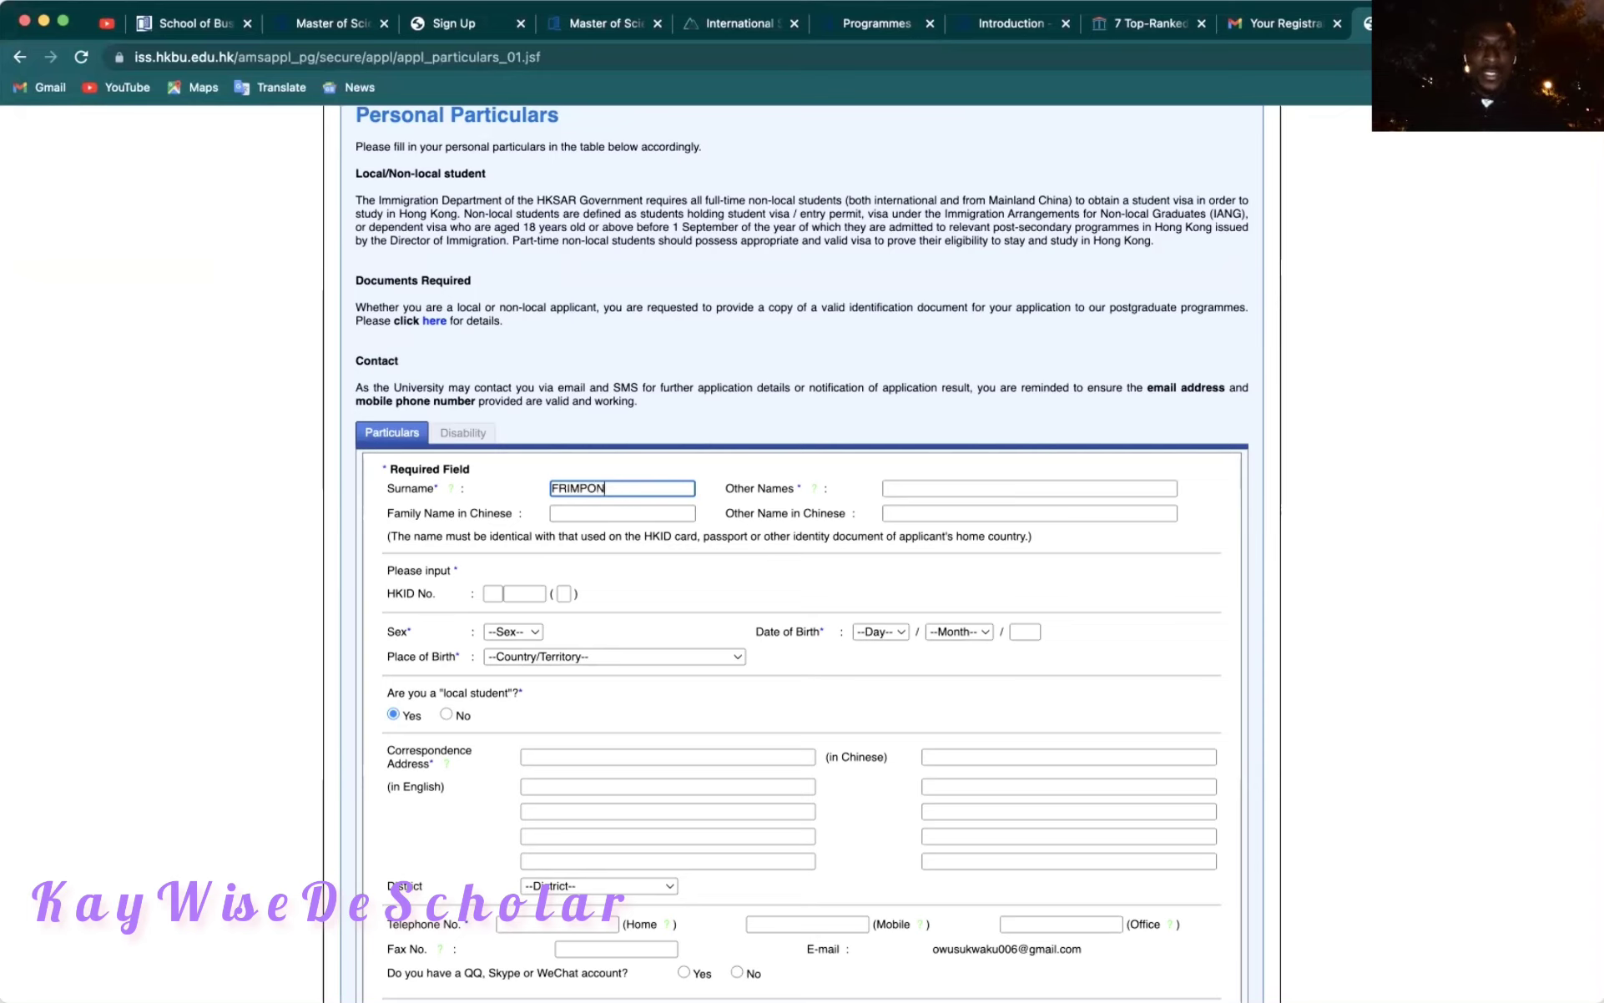
{"action": "left_click", "coordinate": [590, 514]}
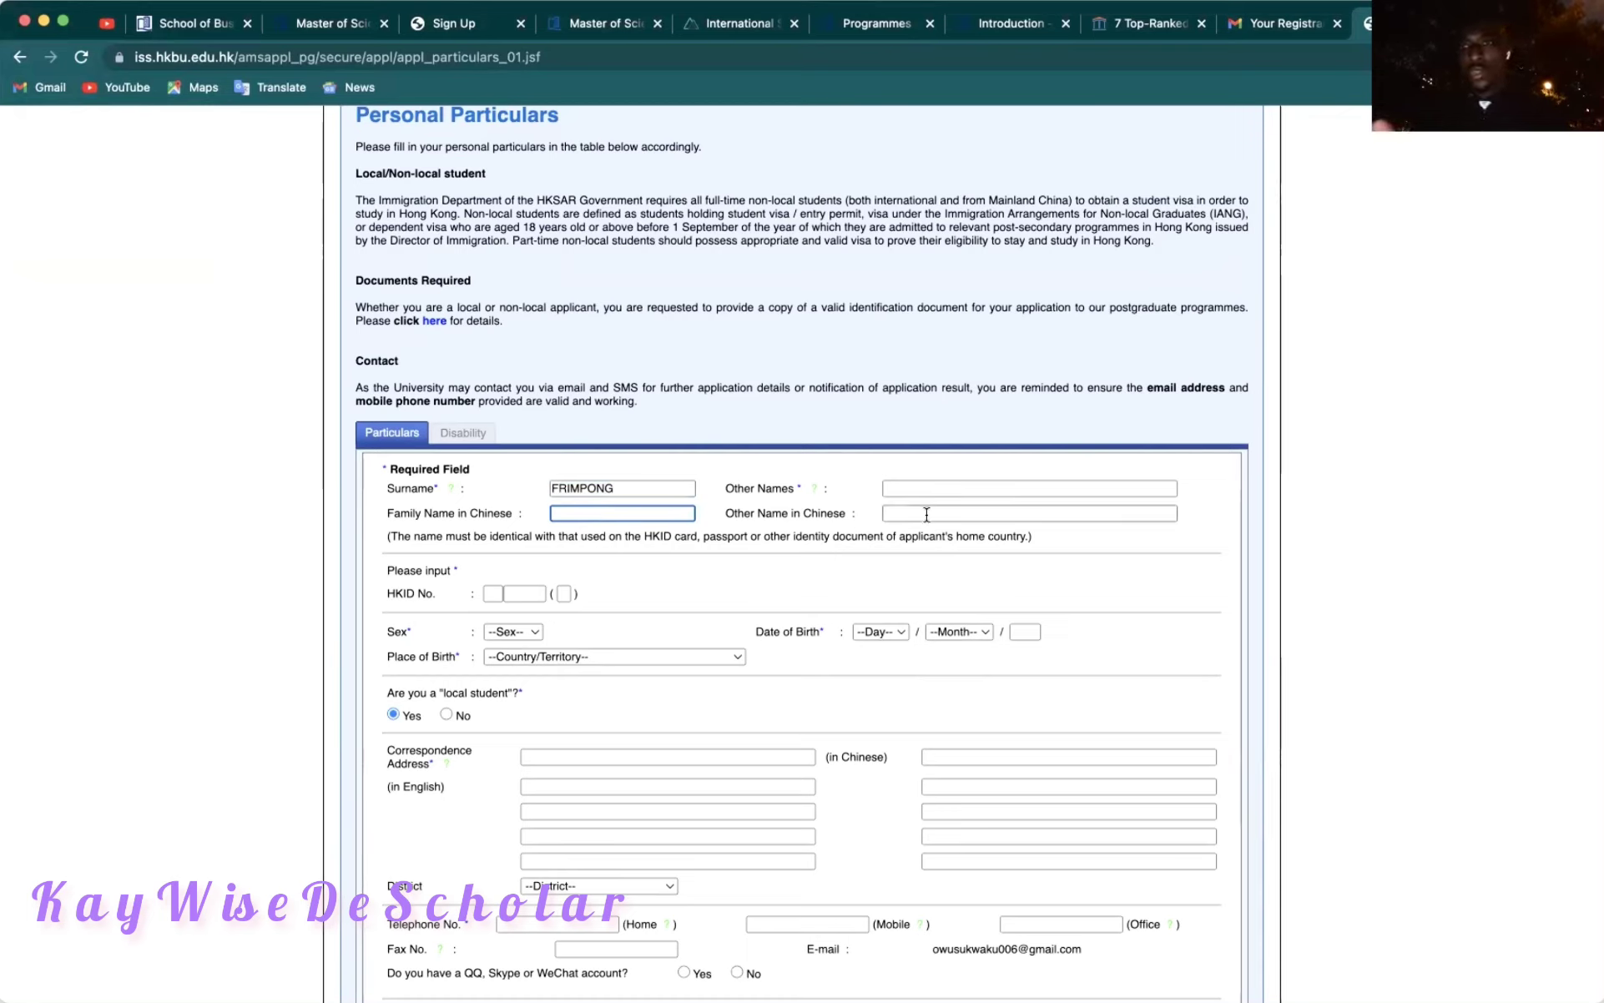
{"action": "left_click", "coordinate": [916, 485]}
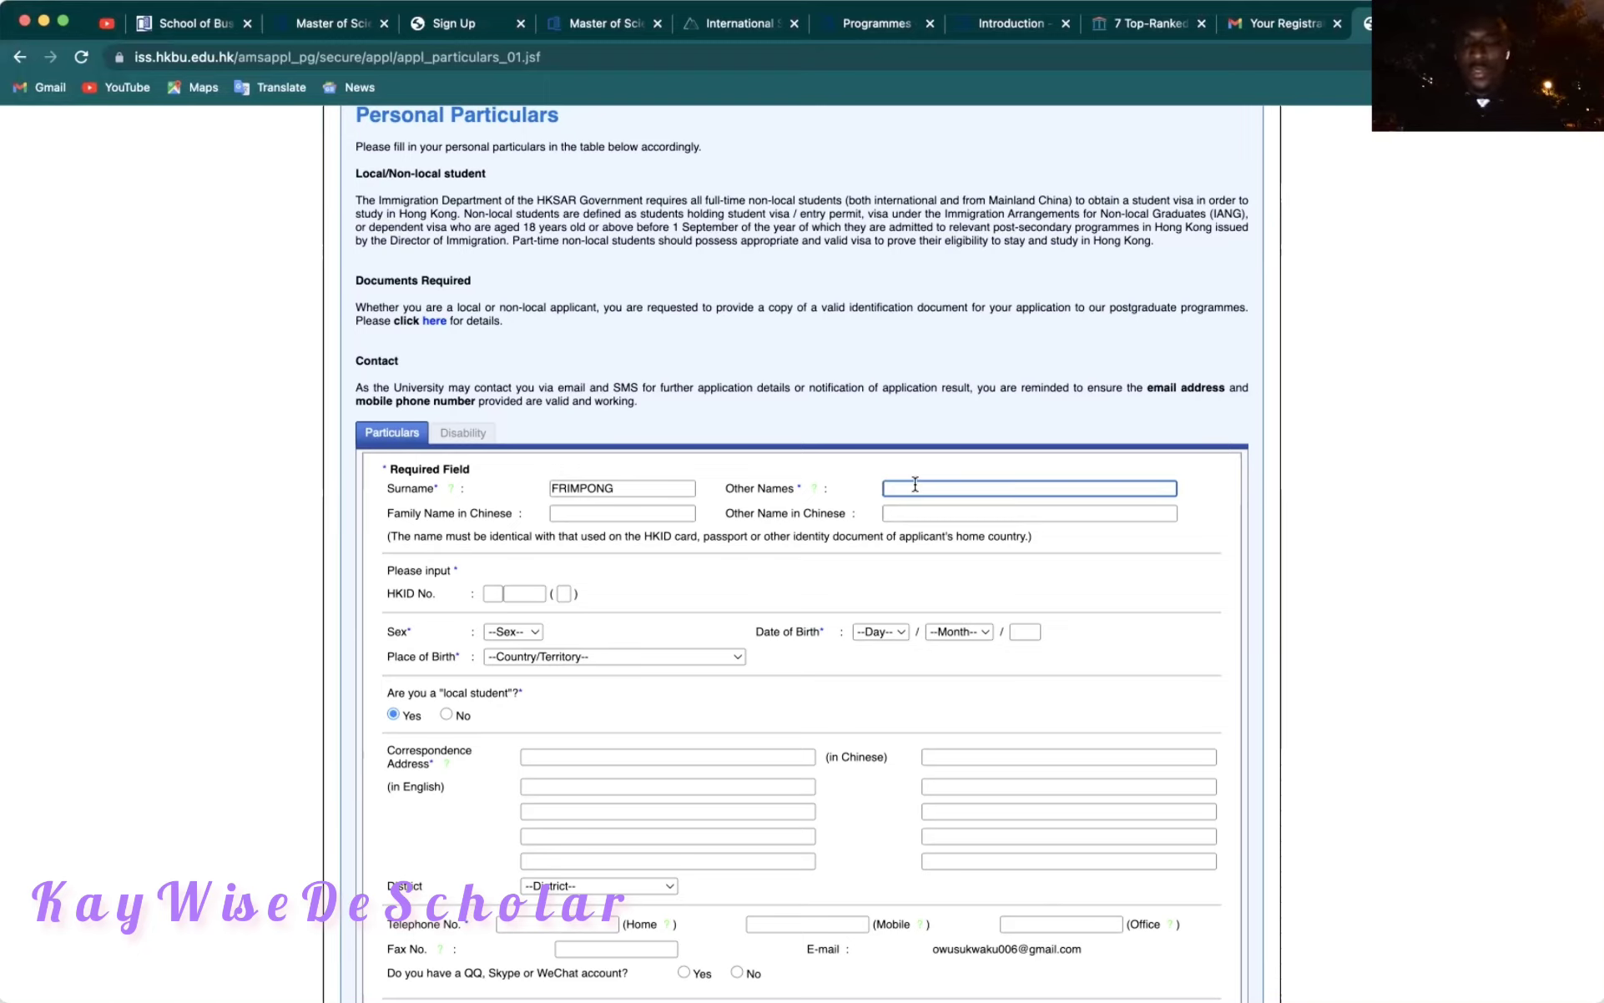
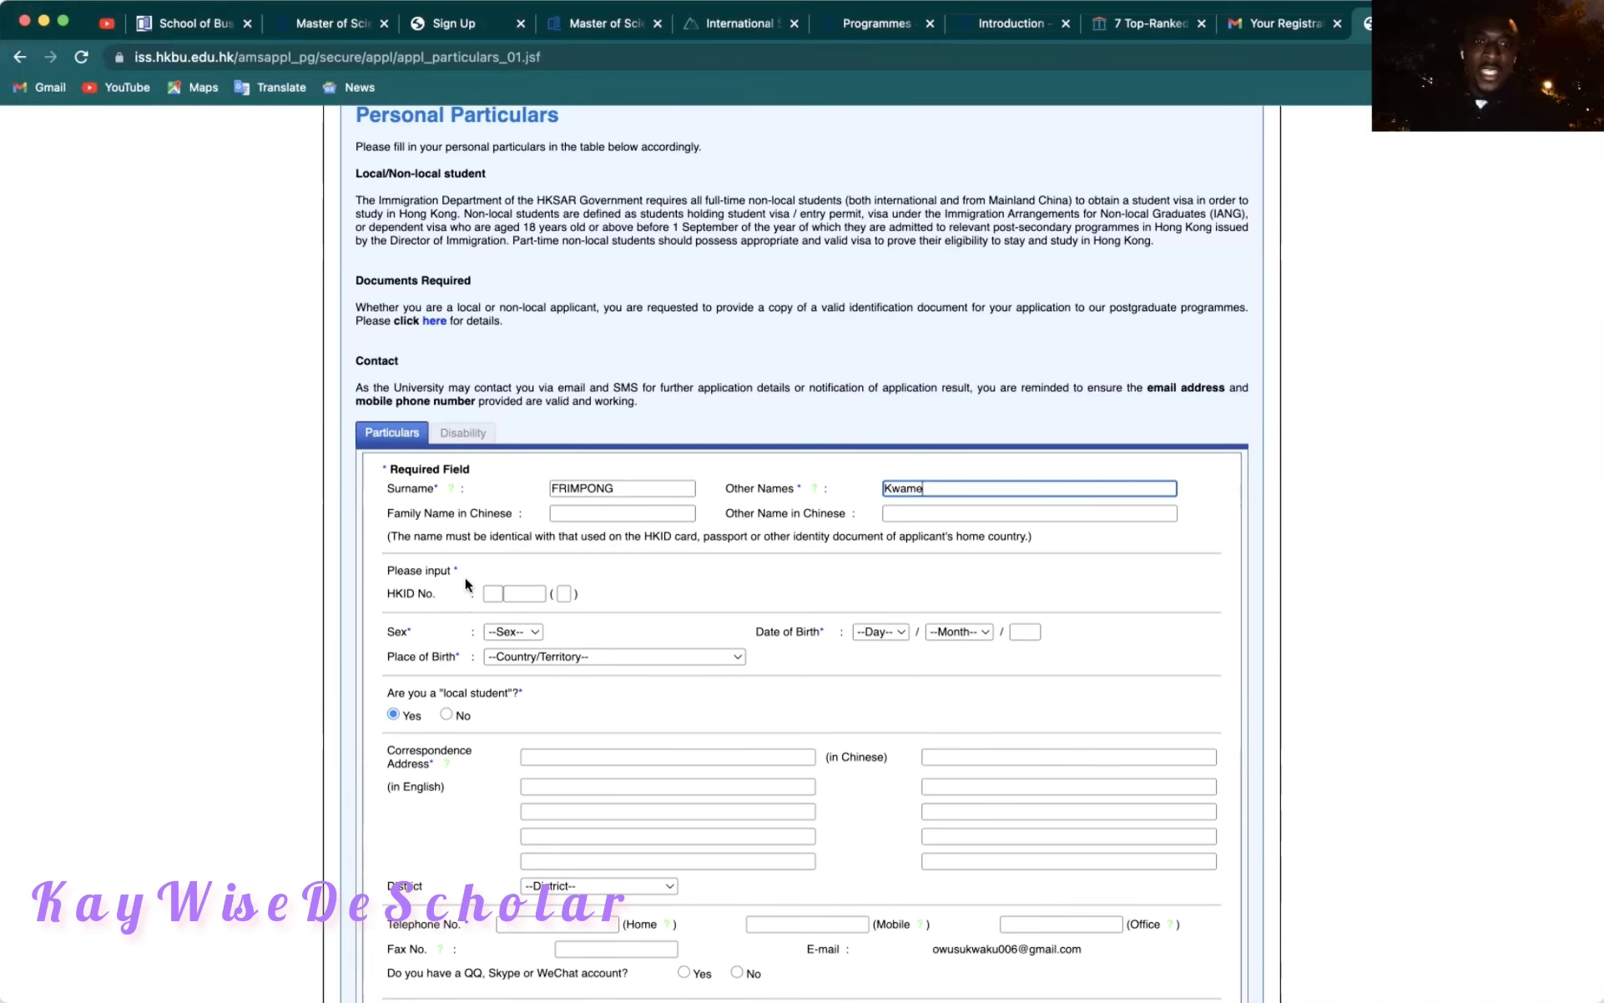
{"action": "scroll", "coordinate": [465, 577], "scroll_direction": "down", "scroll_amount": 2}
Leave HKID blank, set sex to Male and place of birth to Ghana.
{"action": "left_click", "coordinate": [494, 524]}
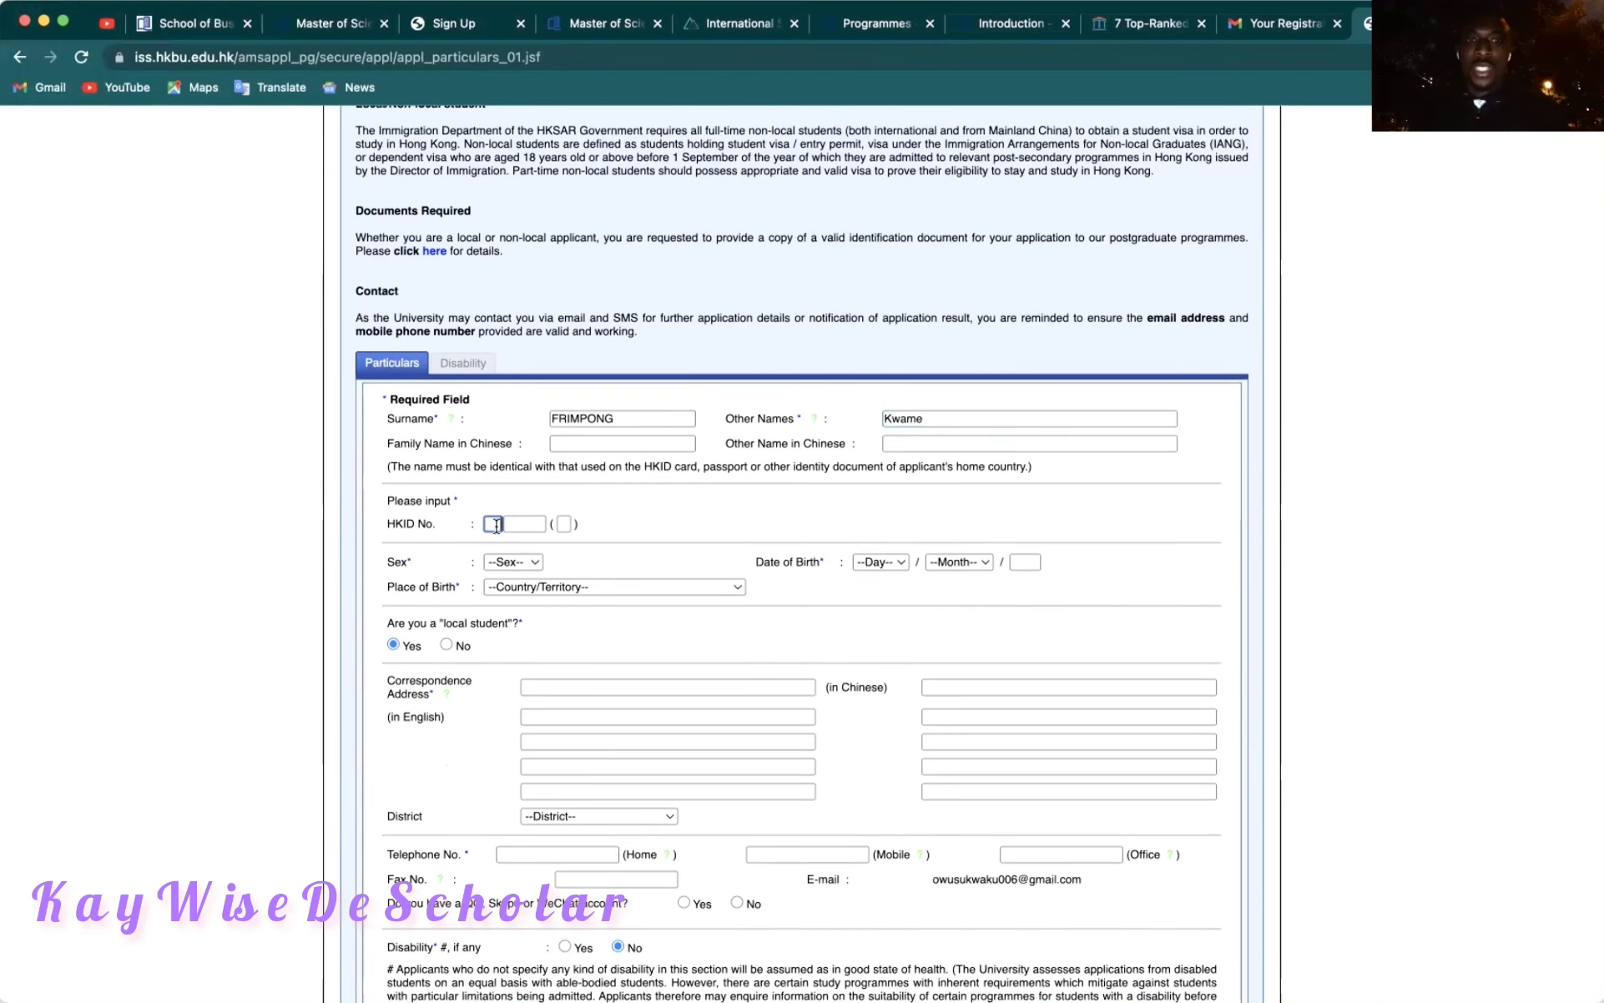
{"action": "left_click", "coordinate": [610, 512]}
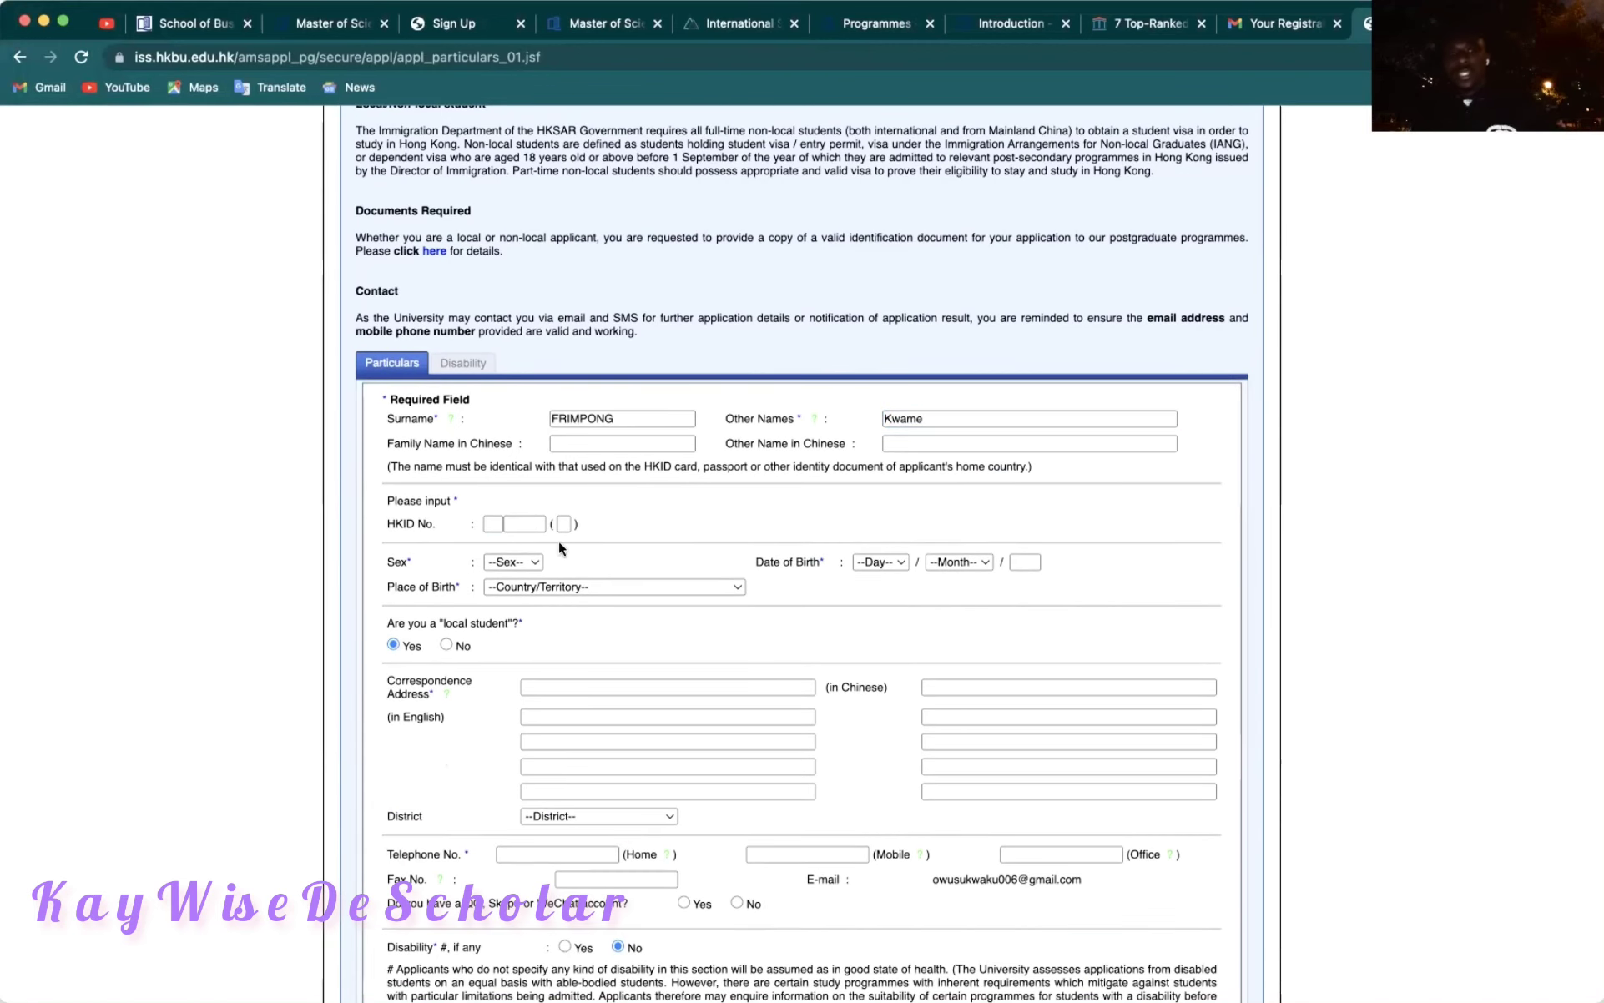
{"action": "left_click", "coordinate": [522, 562]}
{"action": "left_click", "coordinate": [513, 602]}
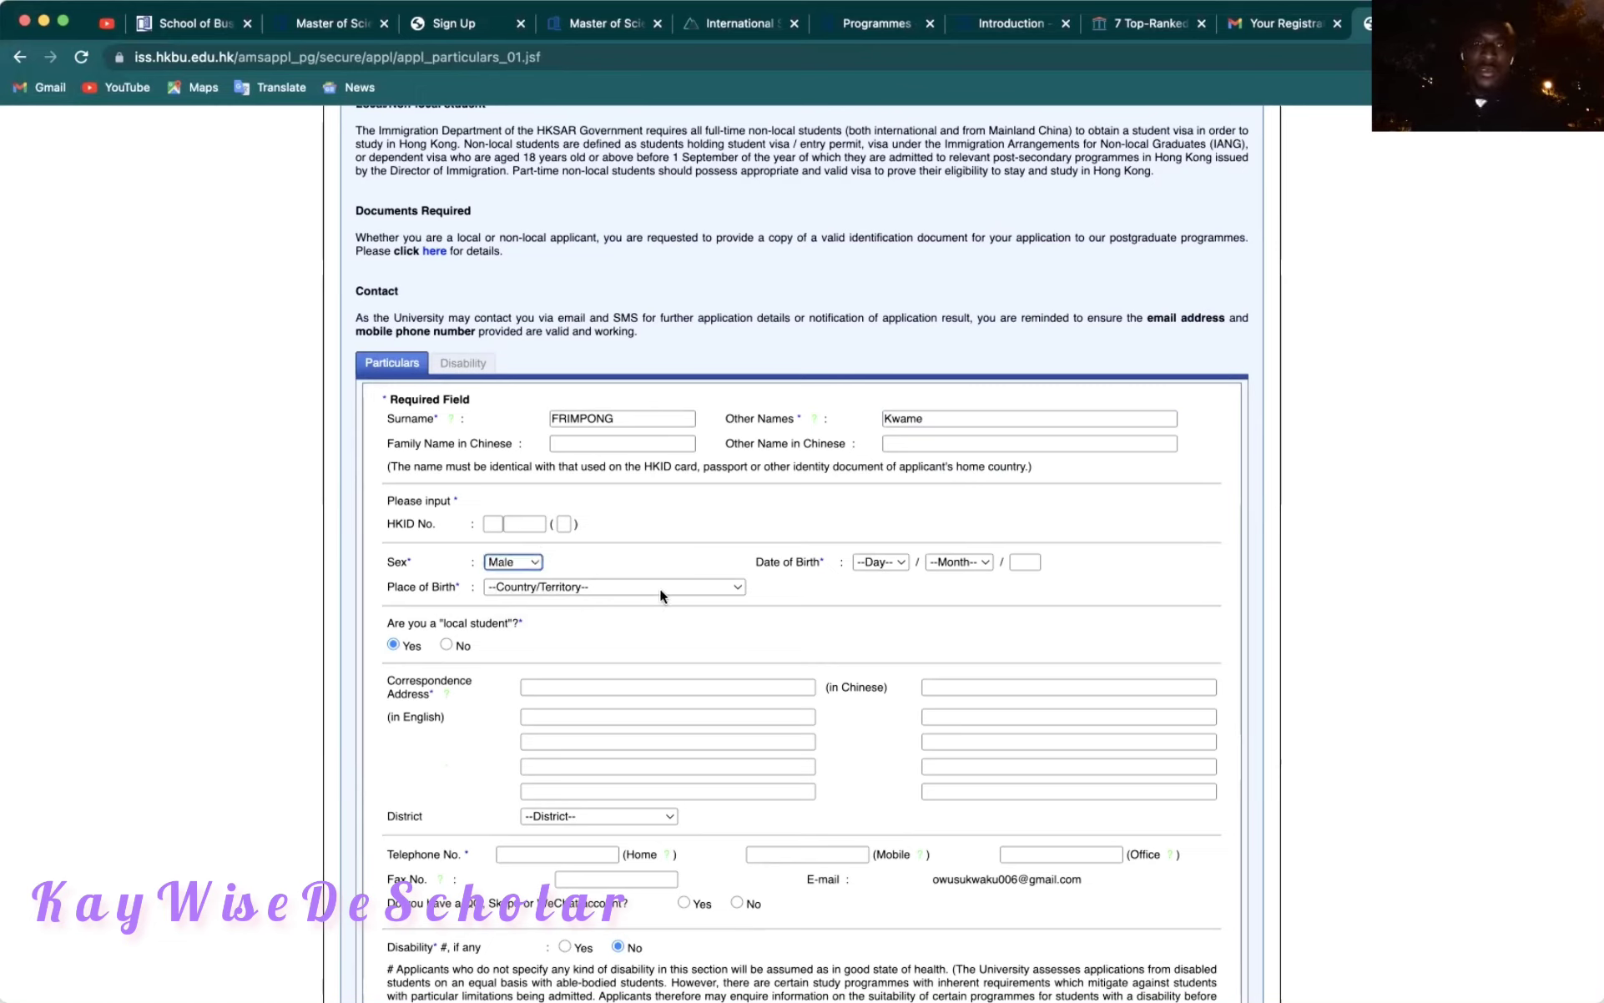
{"action": "left_click", "coordinate": [604, 587]}
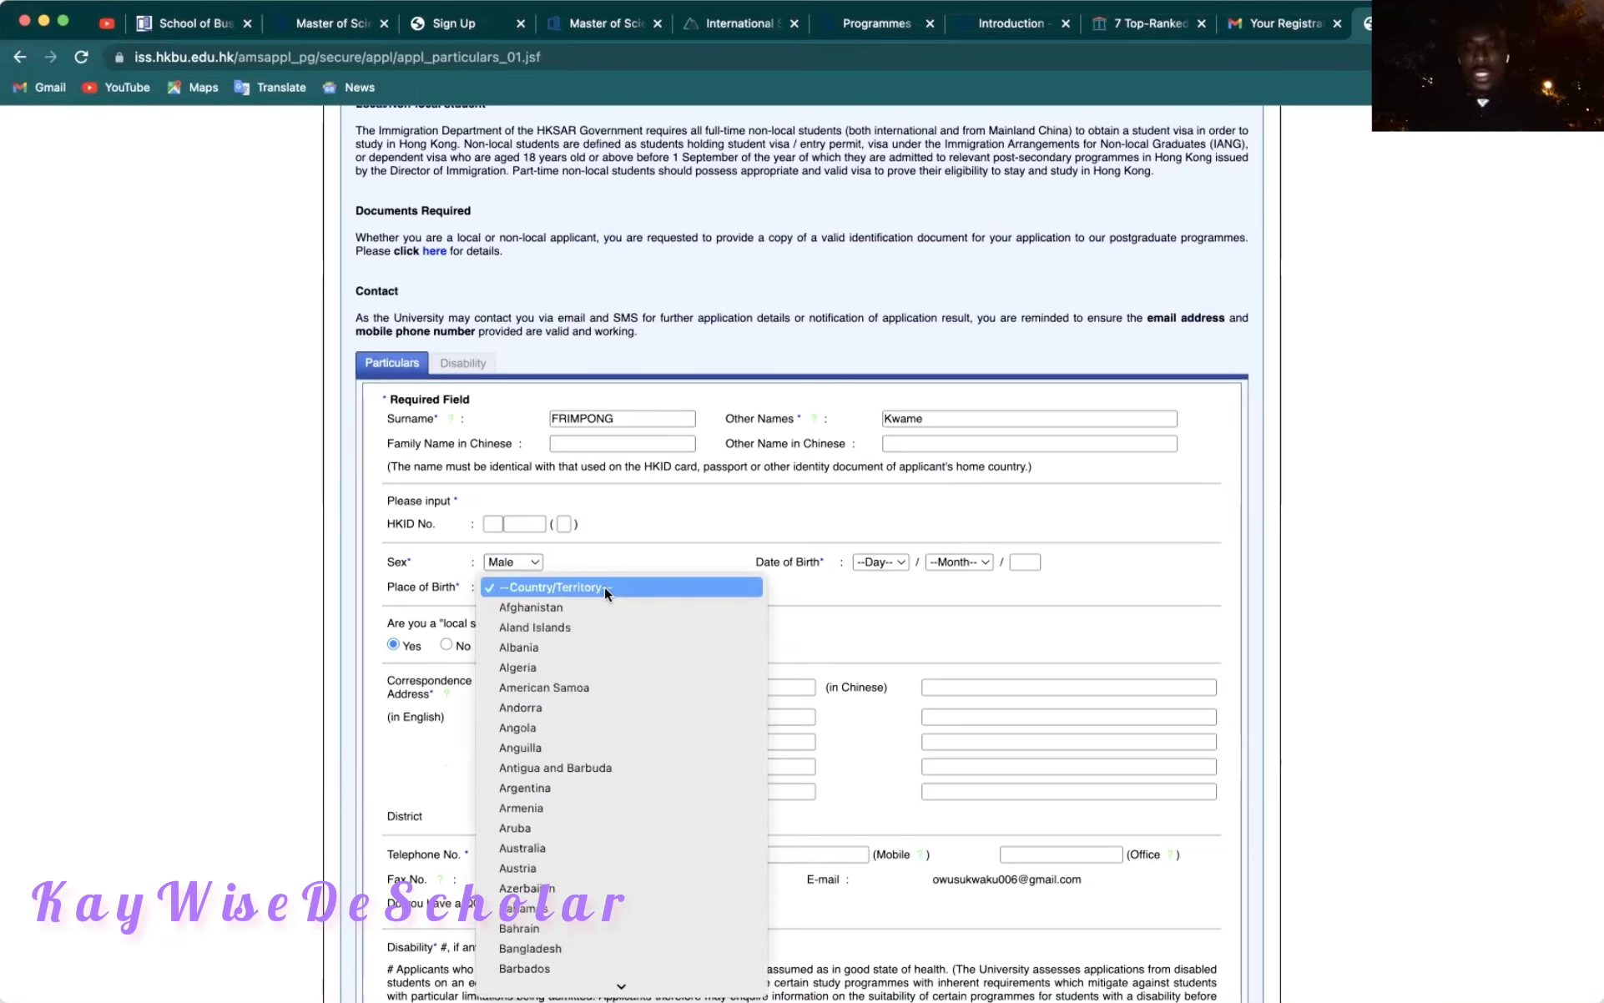
{"action": "type", "text": "gh"}
{"action": "key", "text": "Return"}
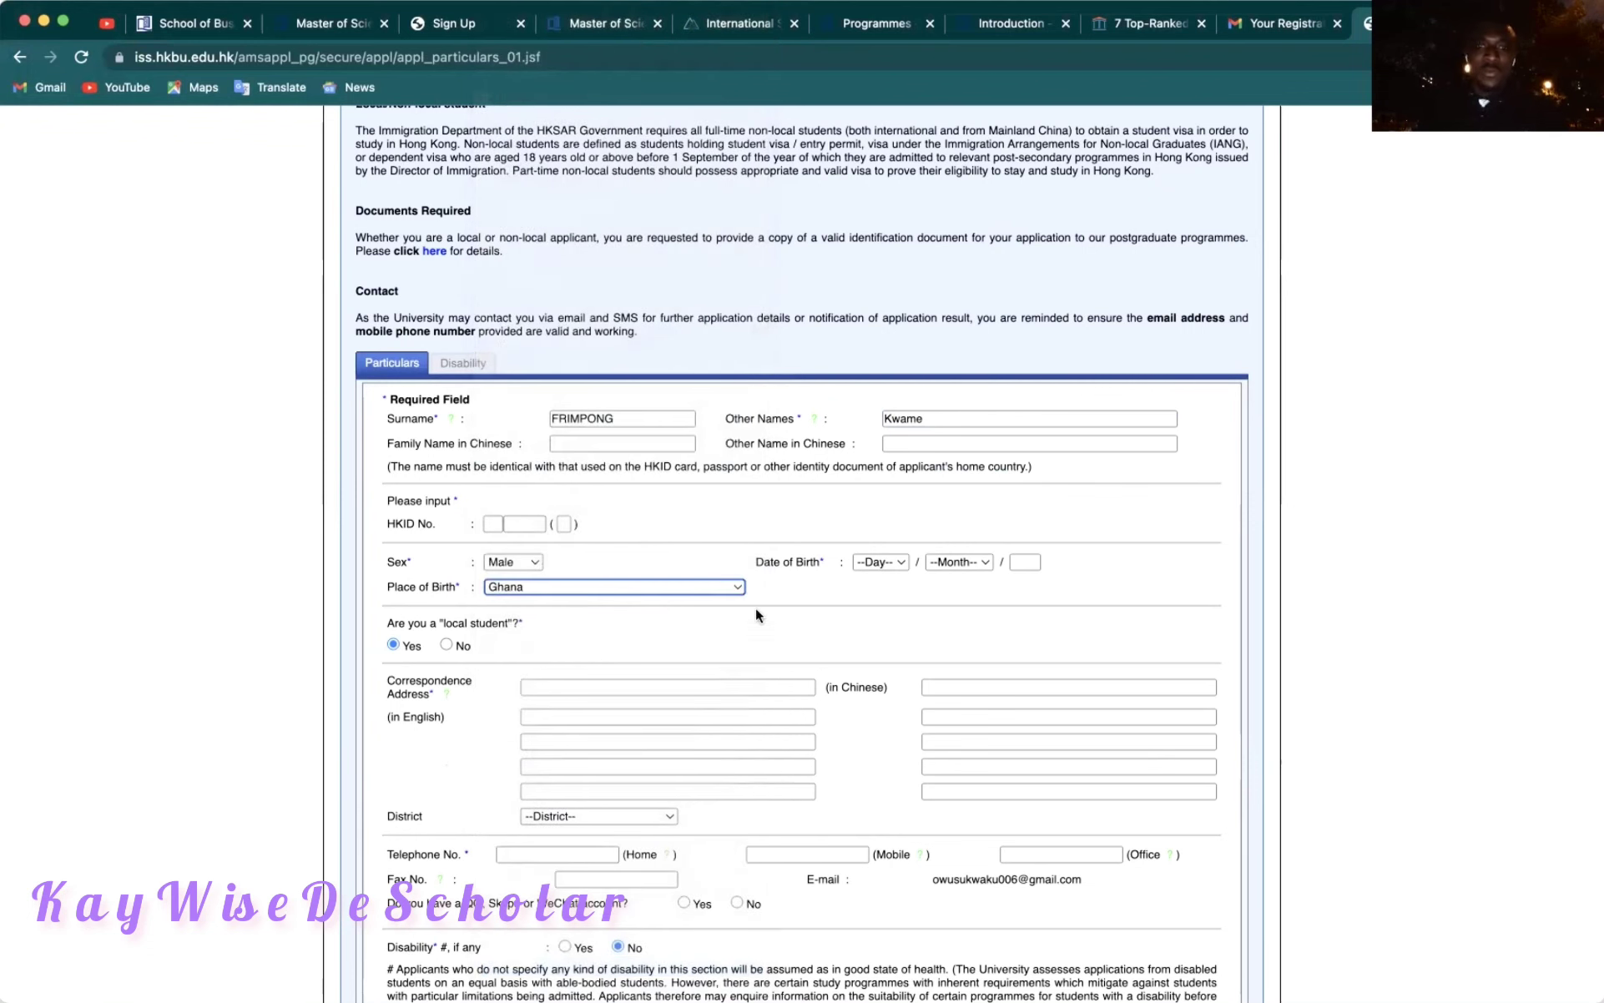
Set the date of birth to 4 Apr 1992.
{"action": "left_click", "coordinate": [892, 563]}
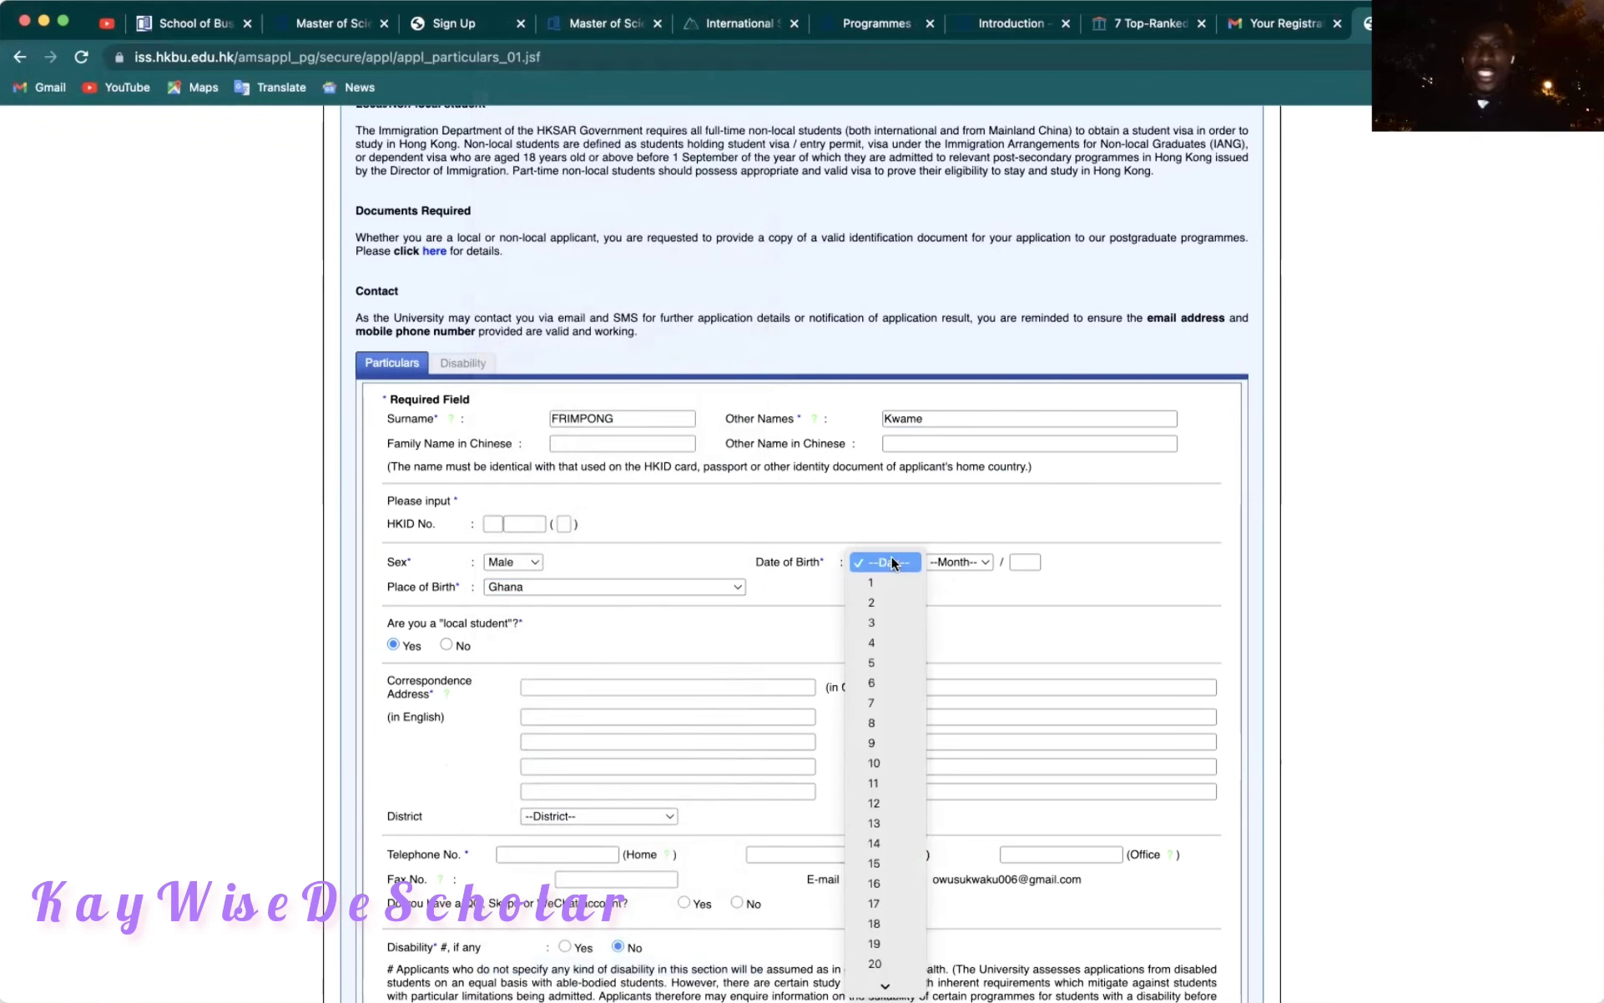
{"action": "left_click", "coordinate": [880, 647]}
{"action": "left_click", "coordinate": [964, 562]}
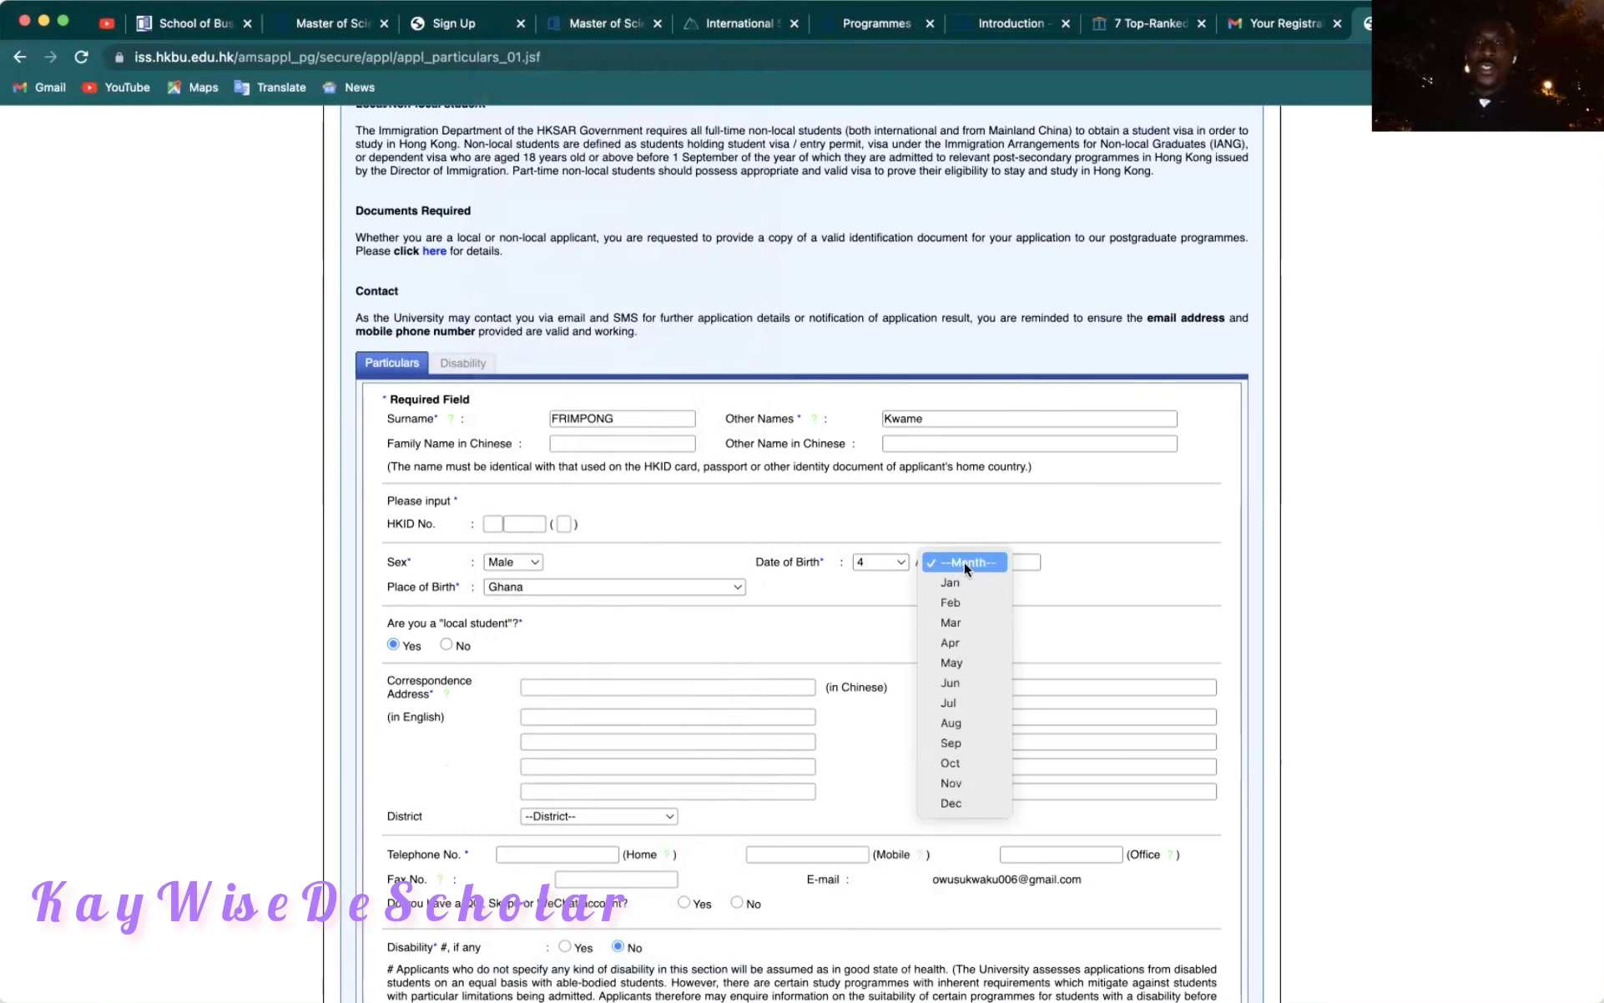
{"action": "left_click", "coordinate": [954, 642]}
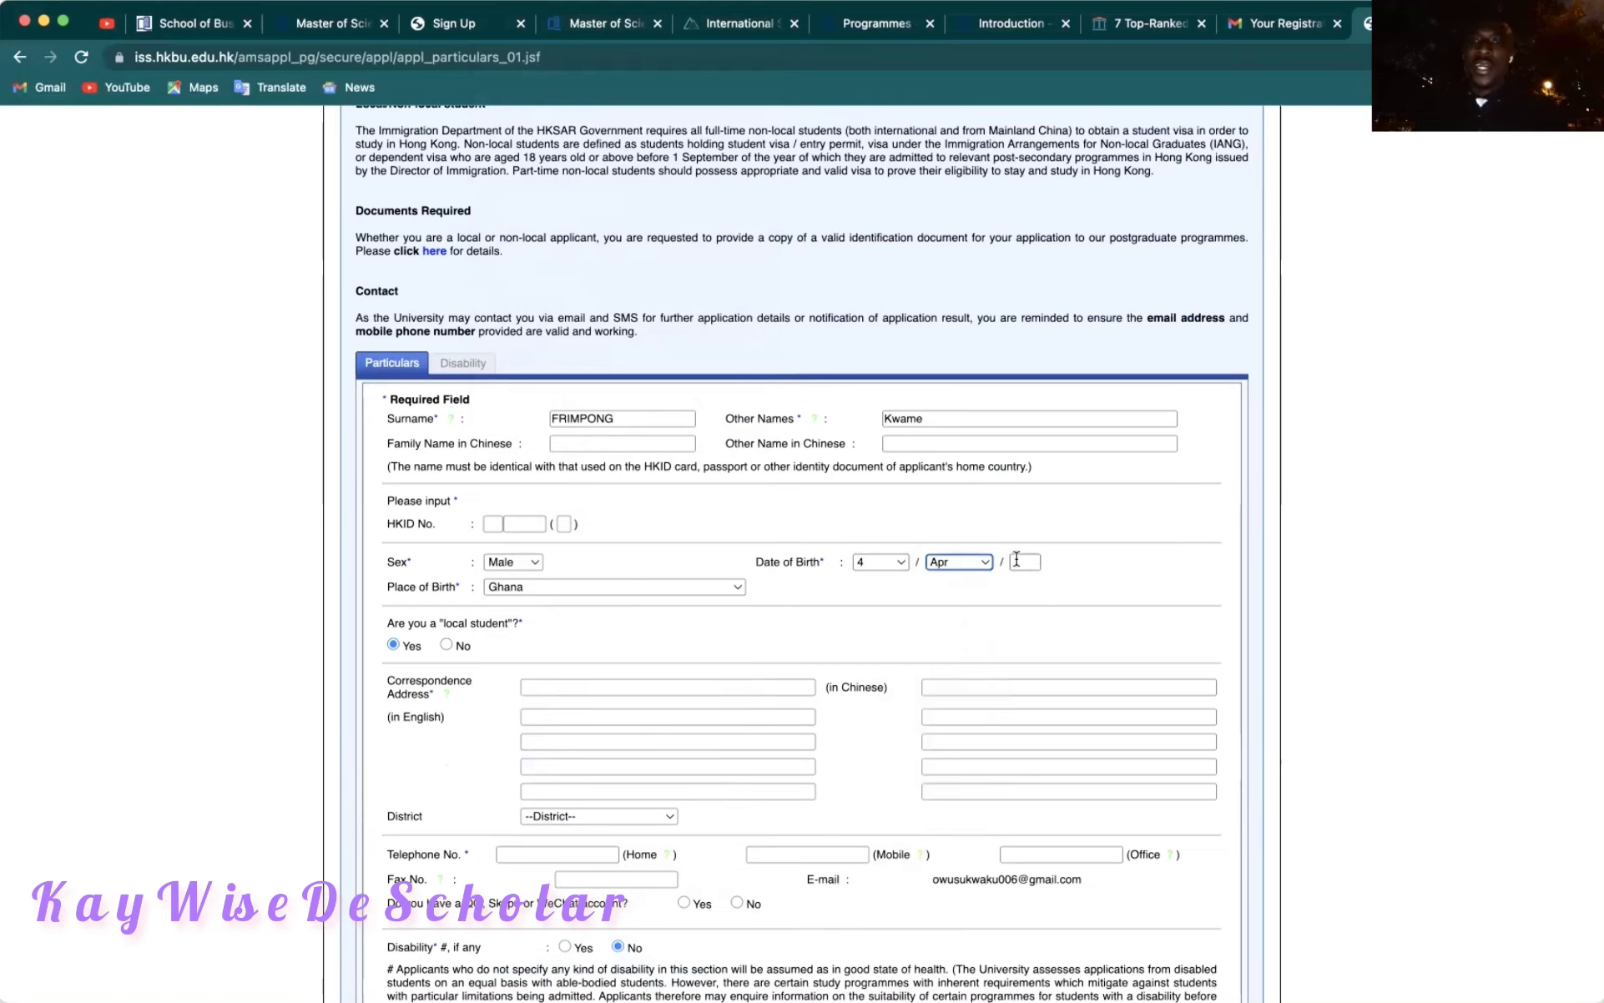
{"action": "left_click", "coordinate": [1016, 560]}
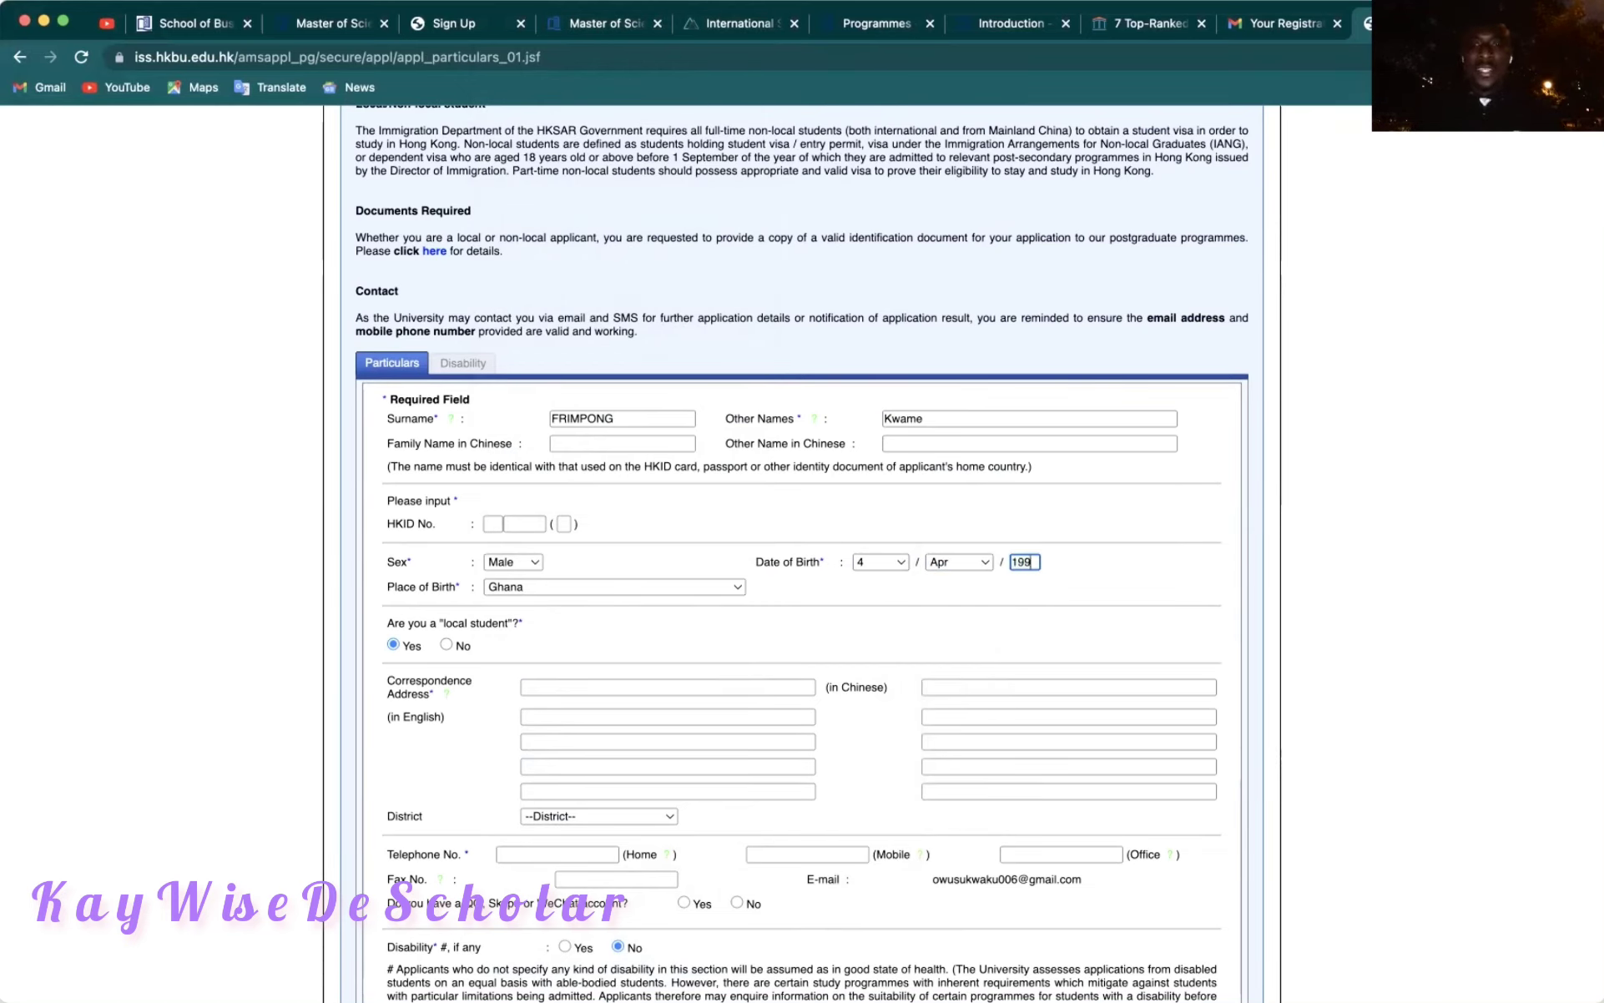
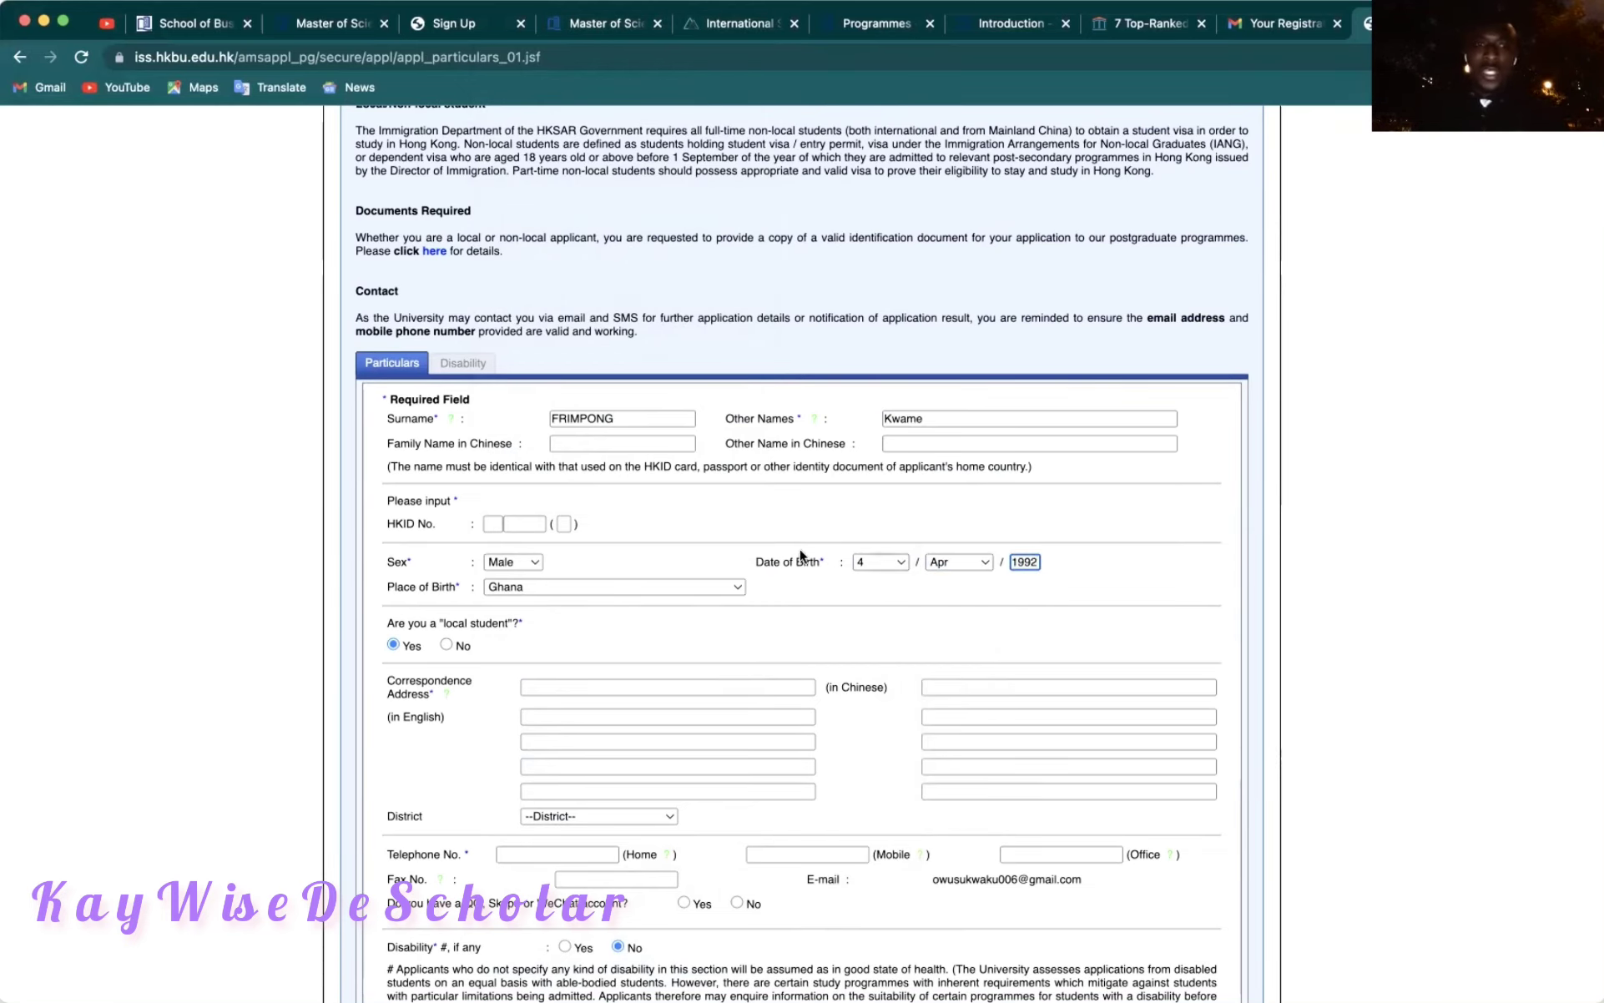
{"action": "scroll", "coordinate": [755, 652], "scroll_direction": "down", "scroll_amount": 2}
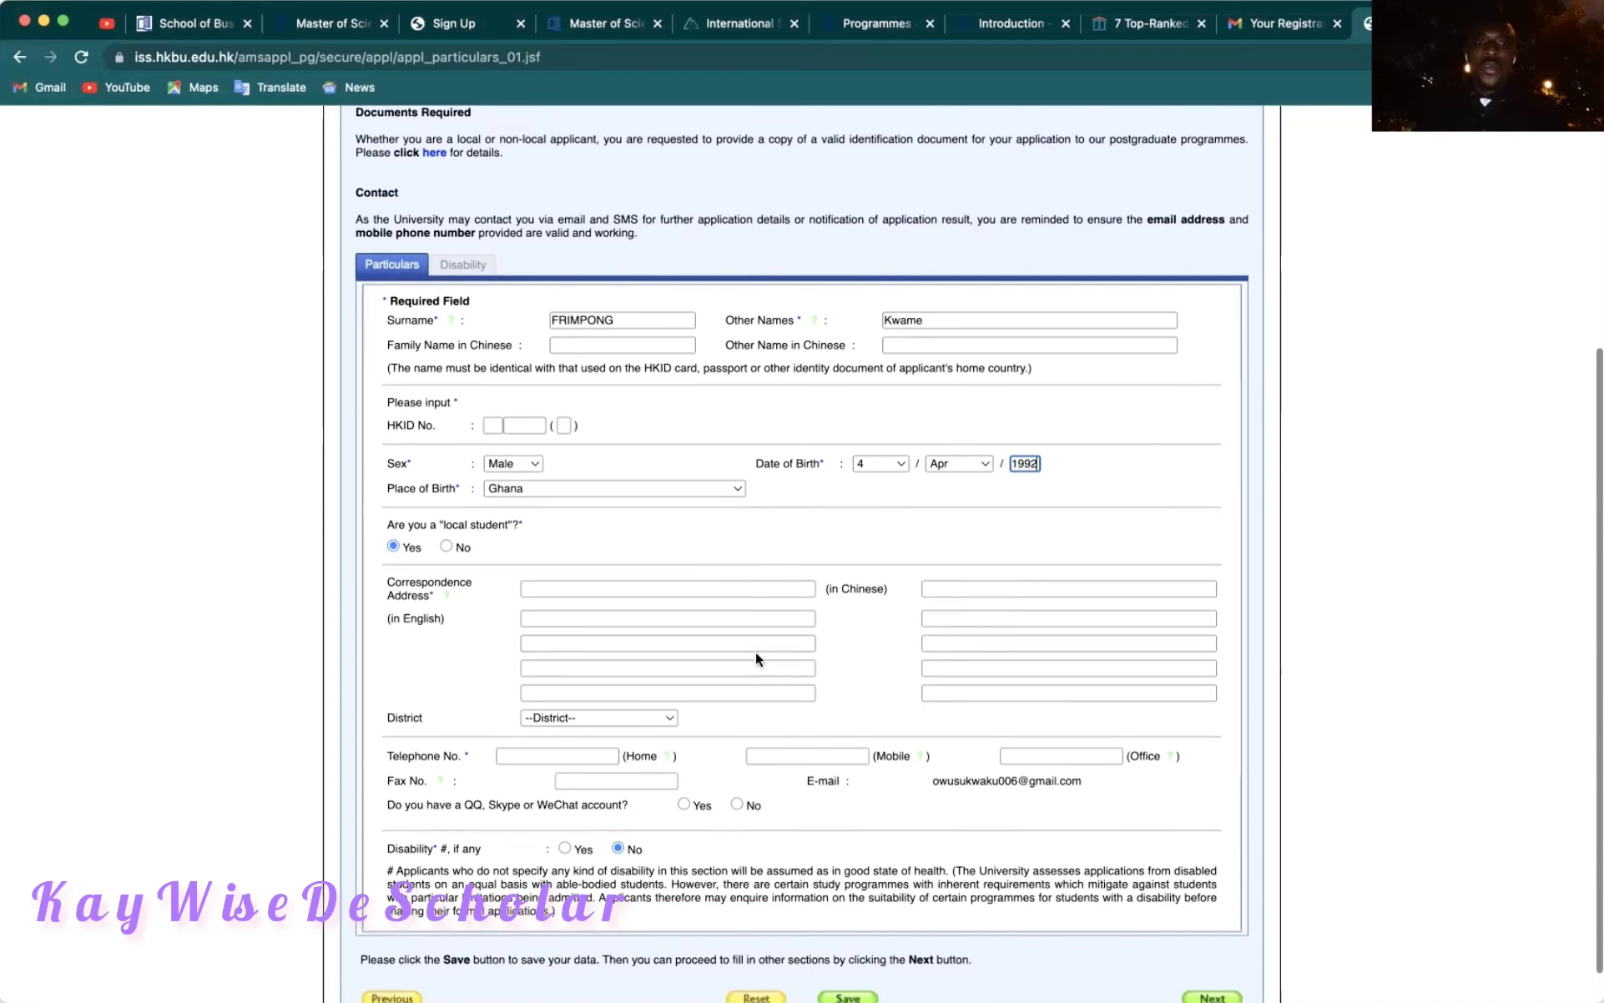
Mark the applicant as not a local student, with Ghana as country/territory.
{"action": "left_click", "coordinate": [447, 546]}
{"action": "left_click", "coordinate": [447, 547]}
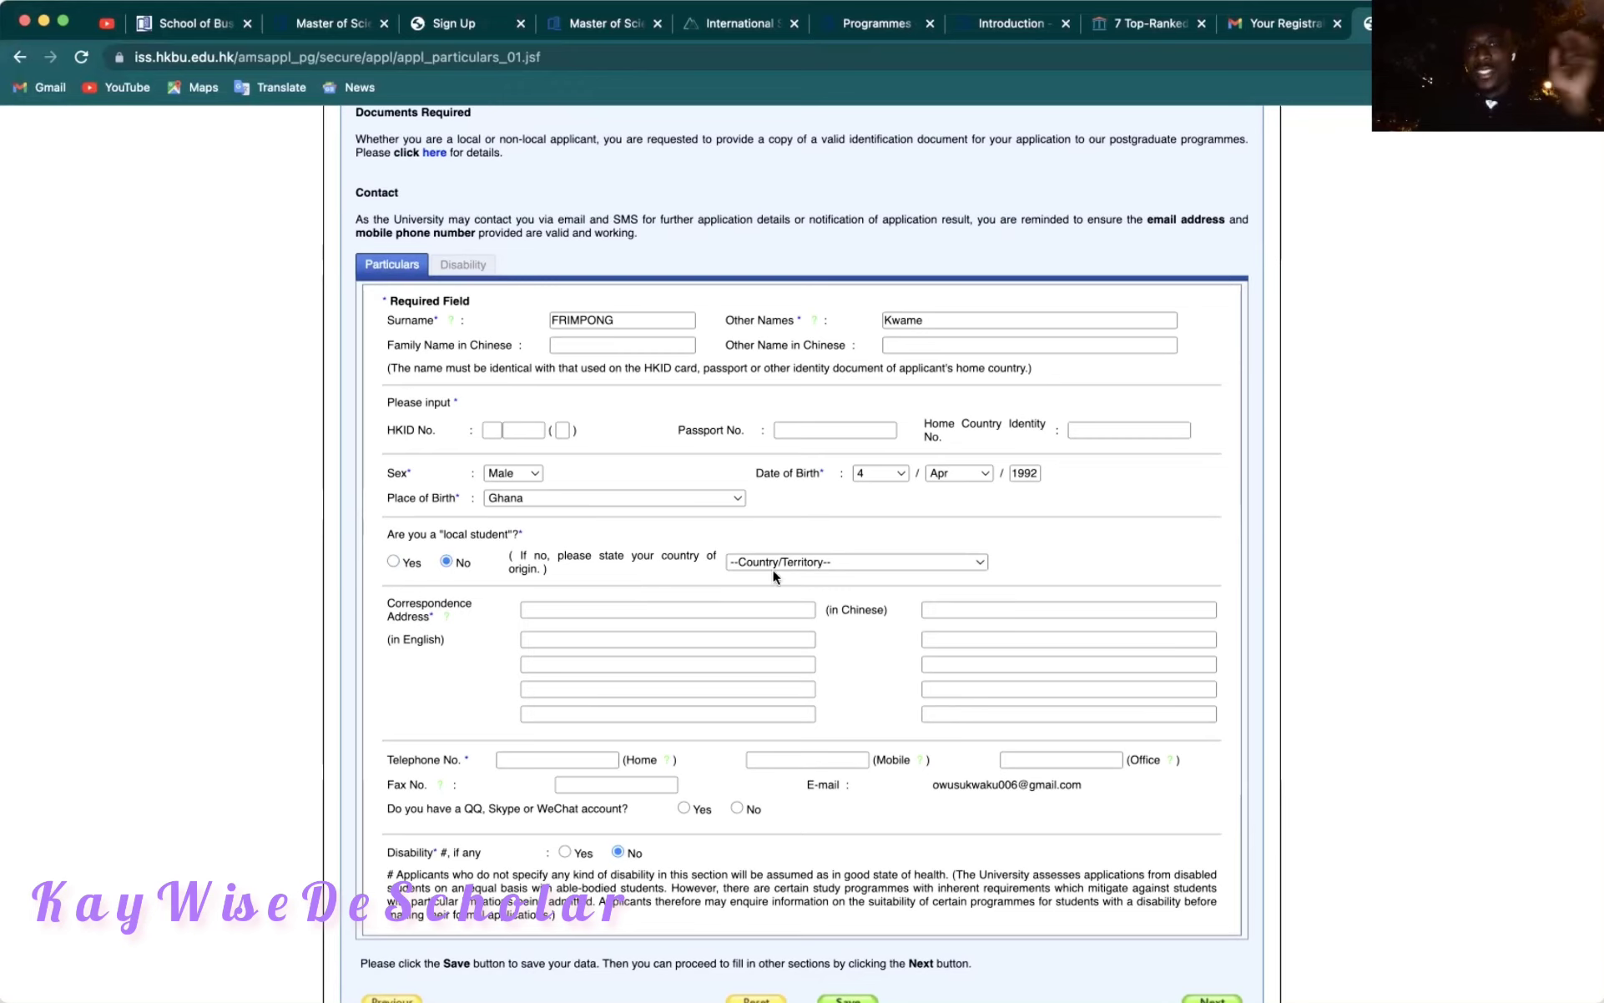
{"action": "left_click", "coordinate": [836, 564]}
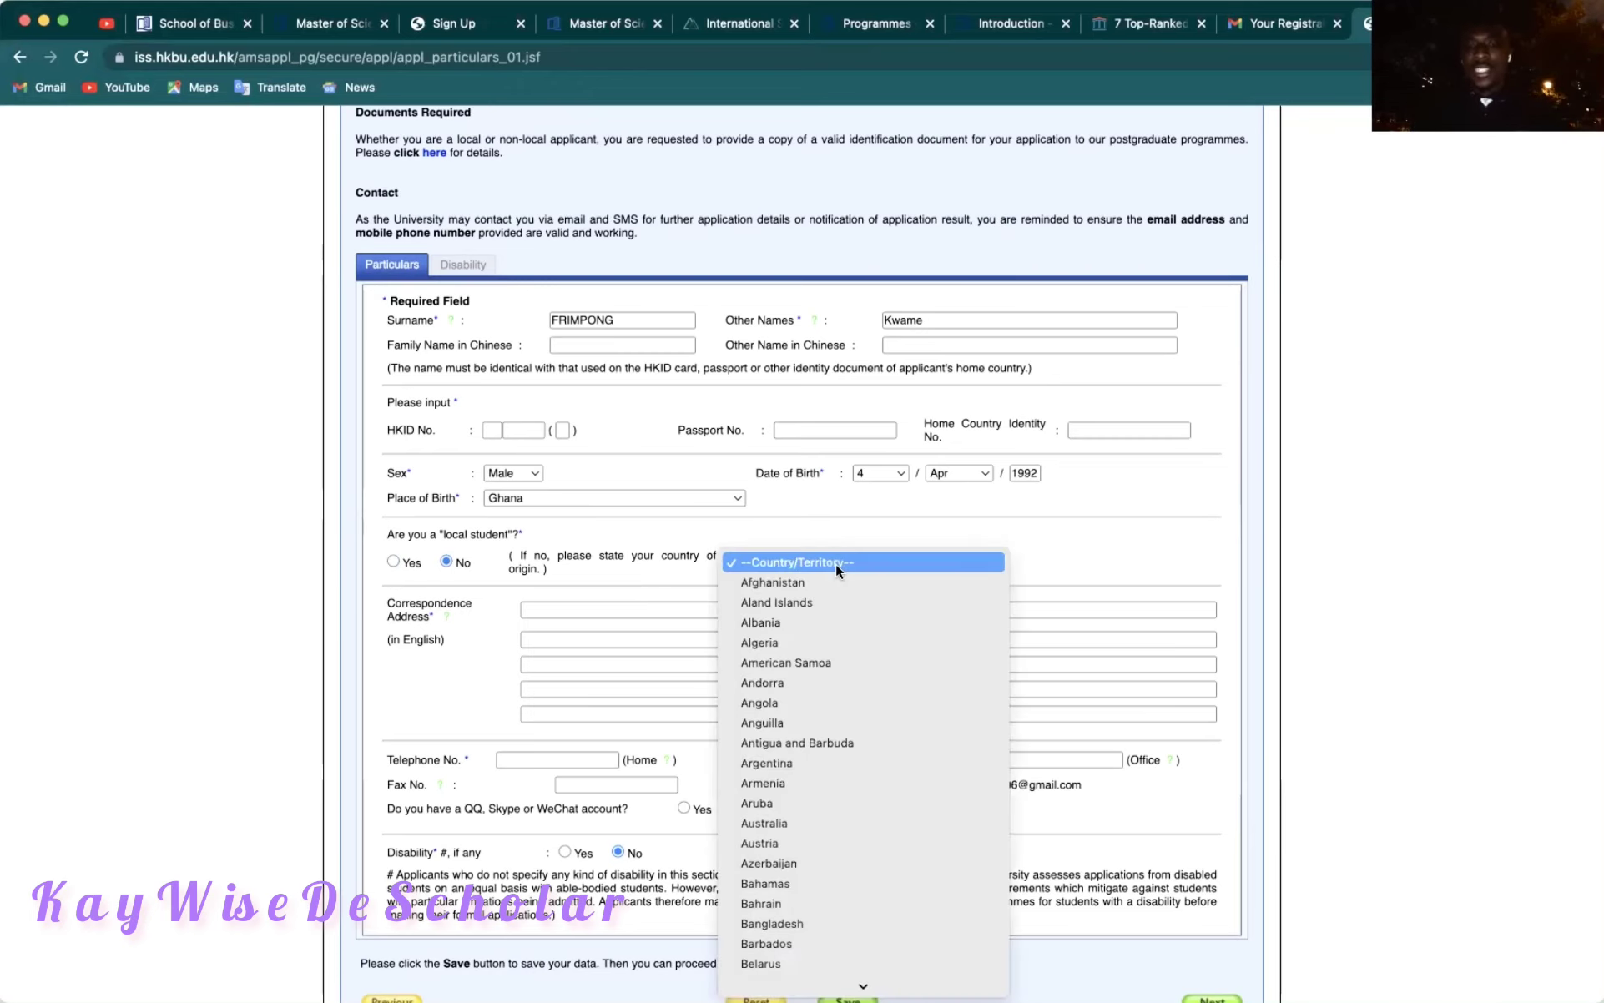
{"action": "type", "text": "gh"}
{"action": "key", "text": "Return"}
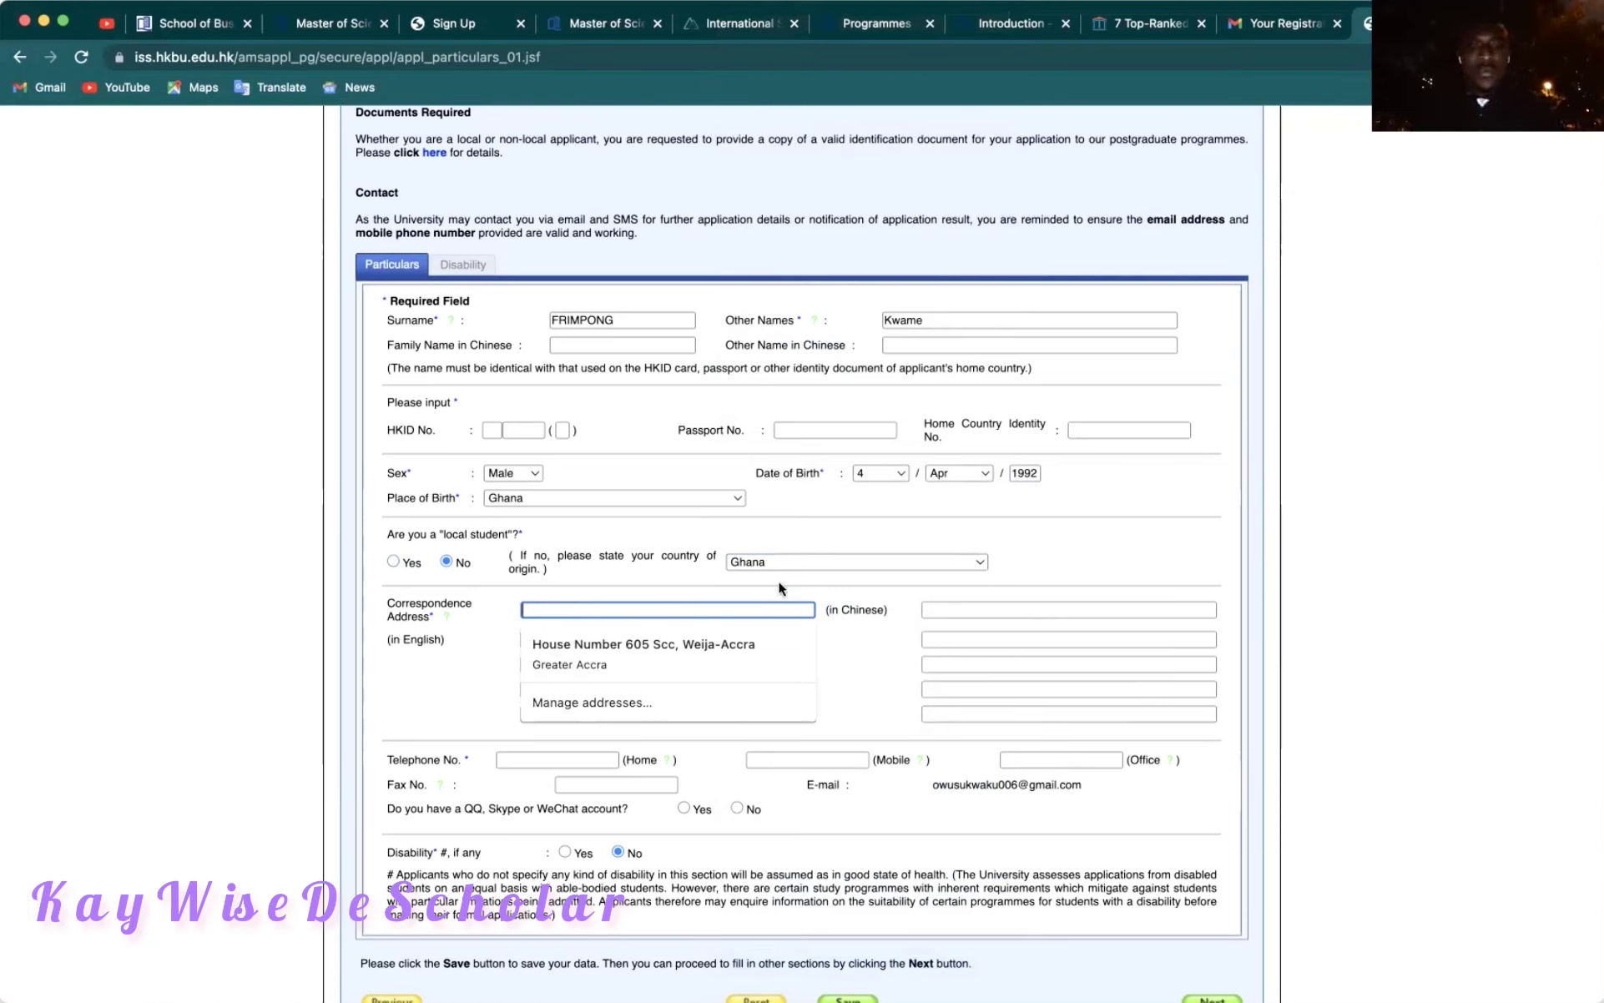
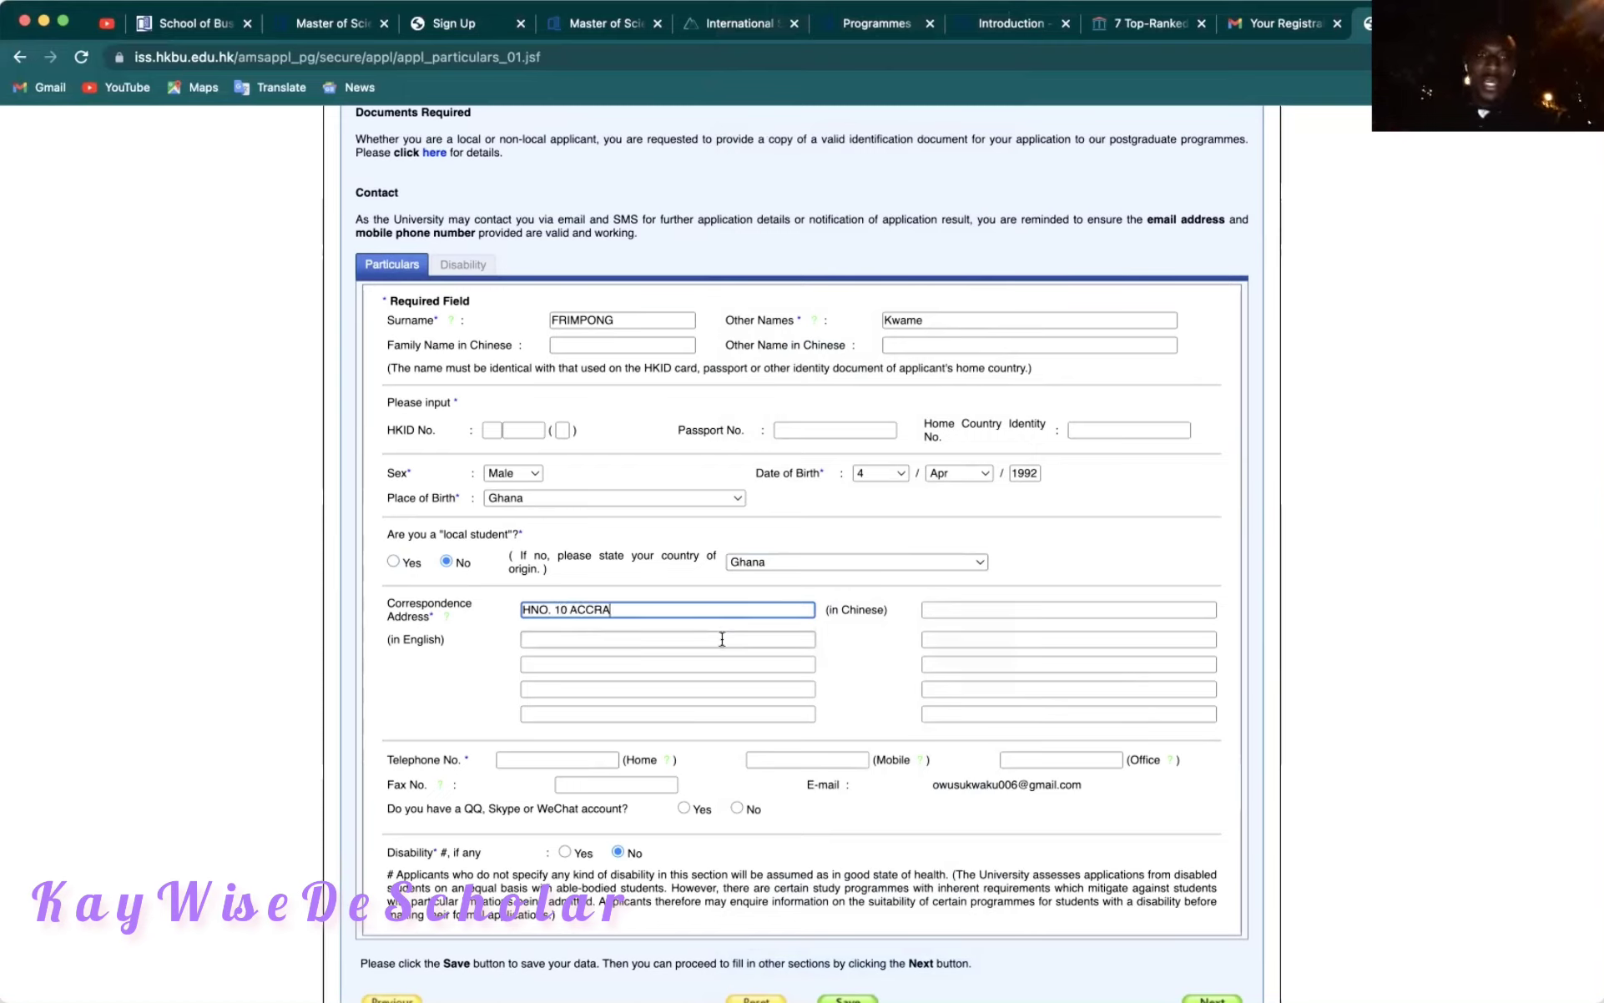
Enter the Accra correspondence address and home telephone number, and answer No for QQ/Skype/WeChat.
{"action": "scroll", "coordinate": [719, 638], "scroll_direction": "down", "scroll_amount": 1}
{"action": "left_click", "coordinate": [532, 711]}
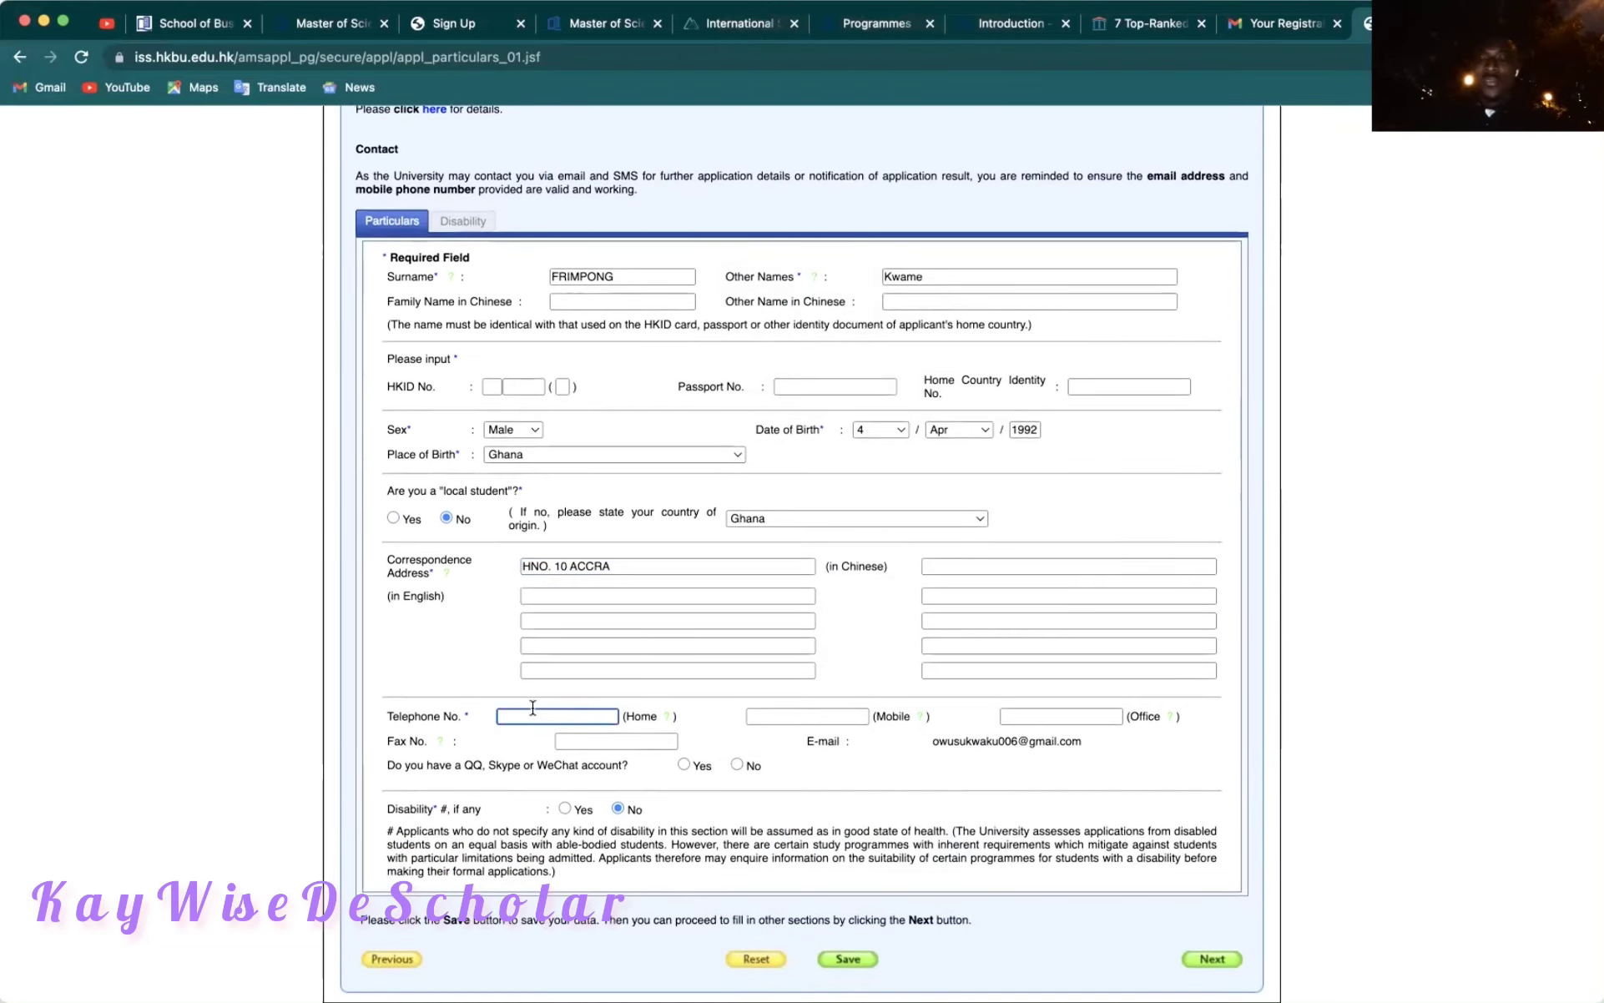
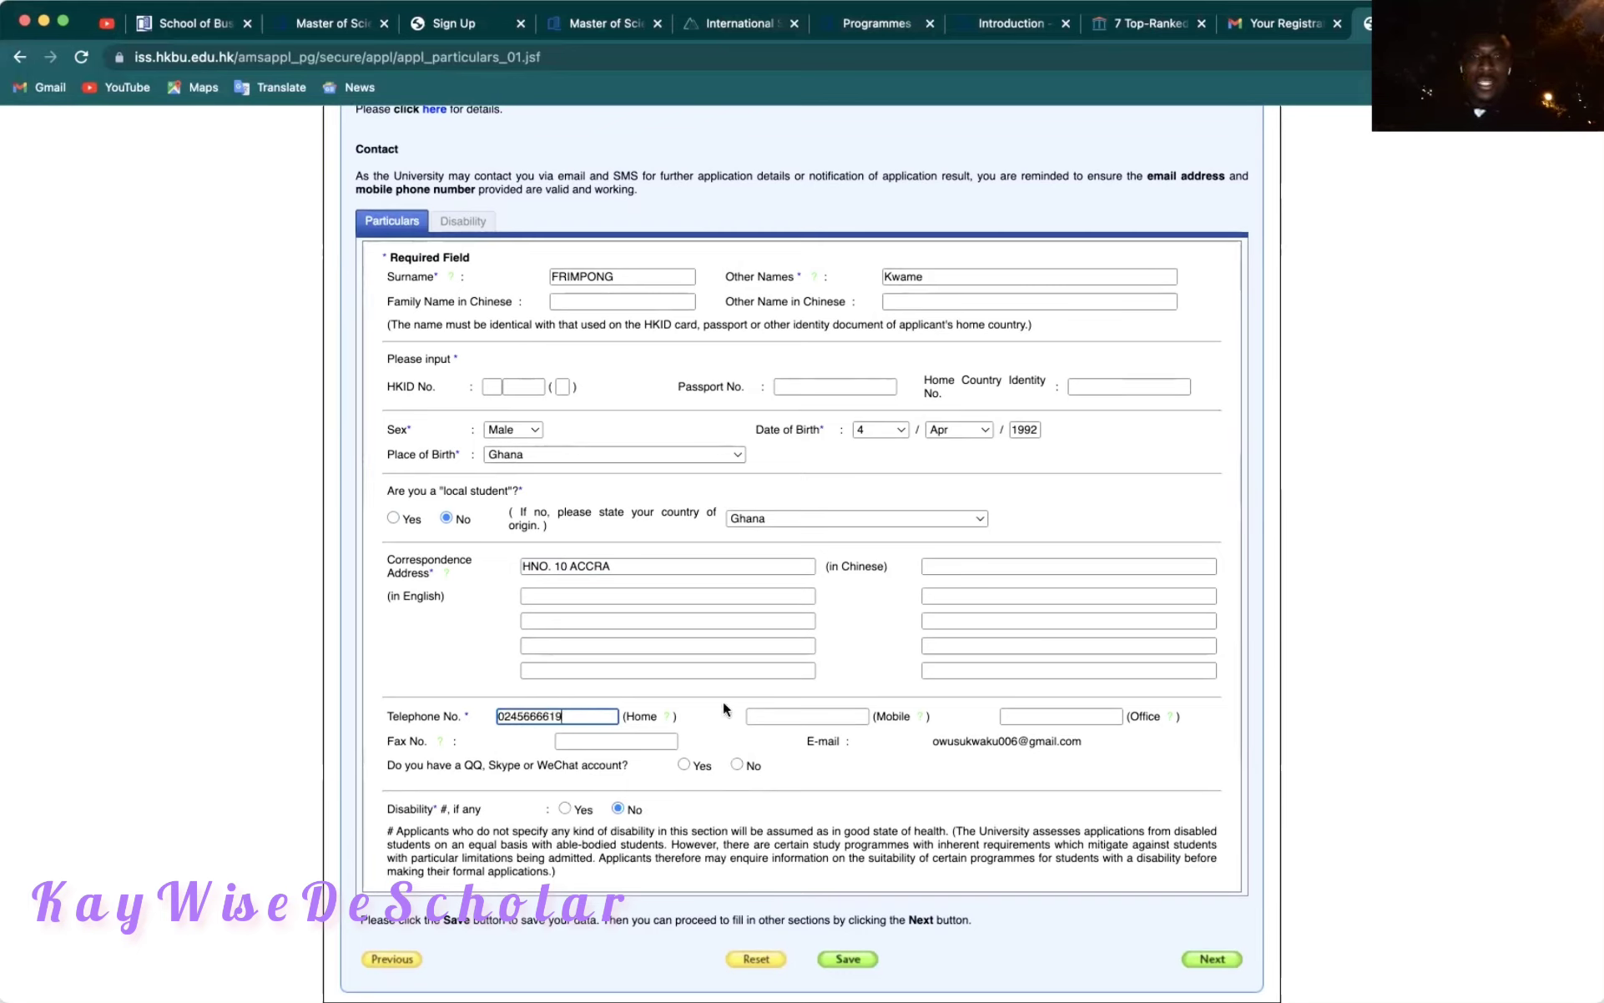
{"action": "left_click", "coordinate": [722, 707]}
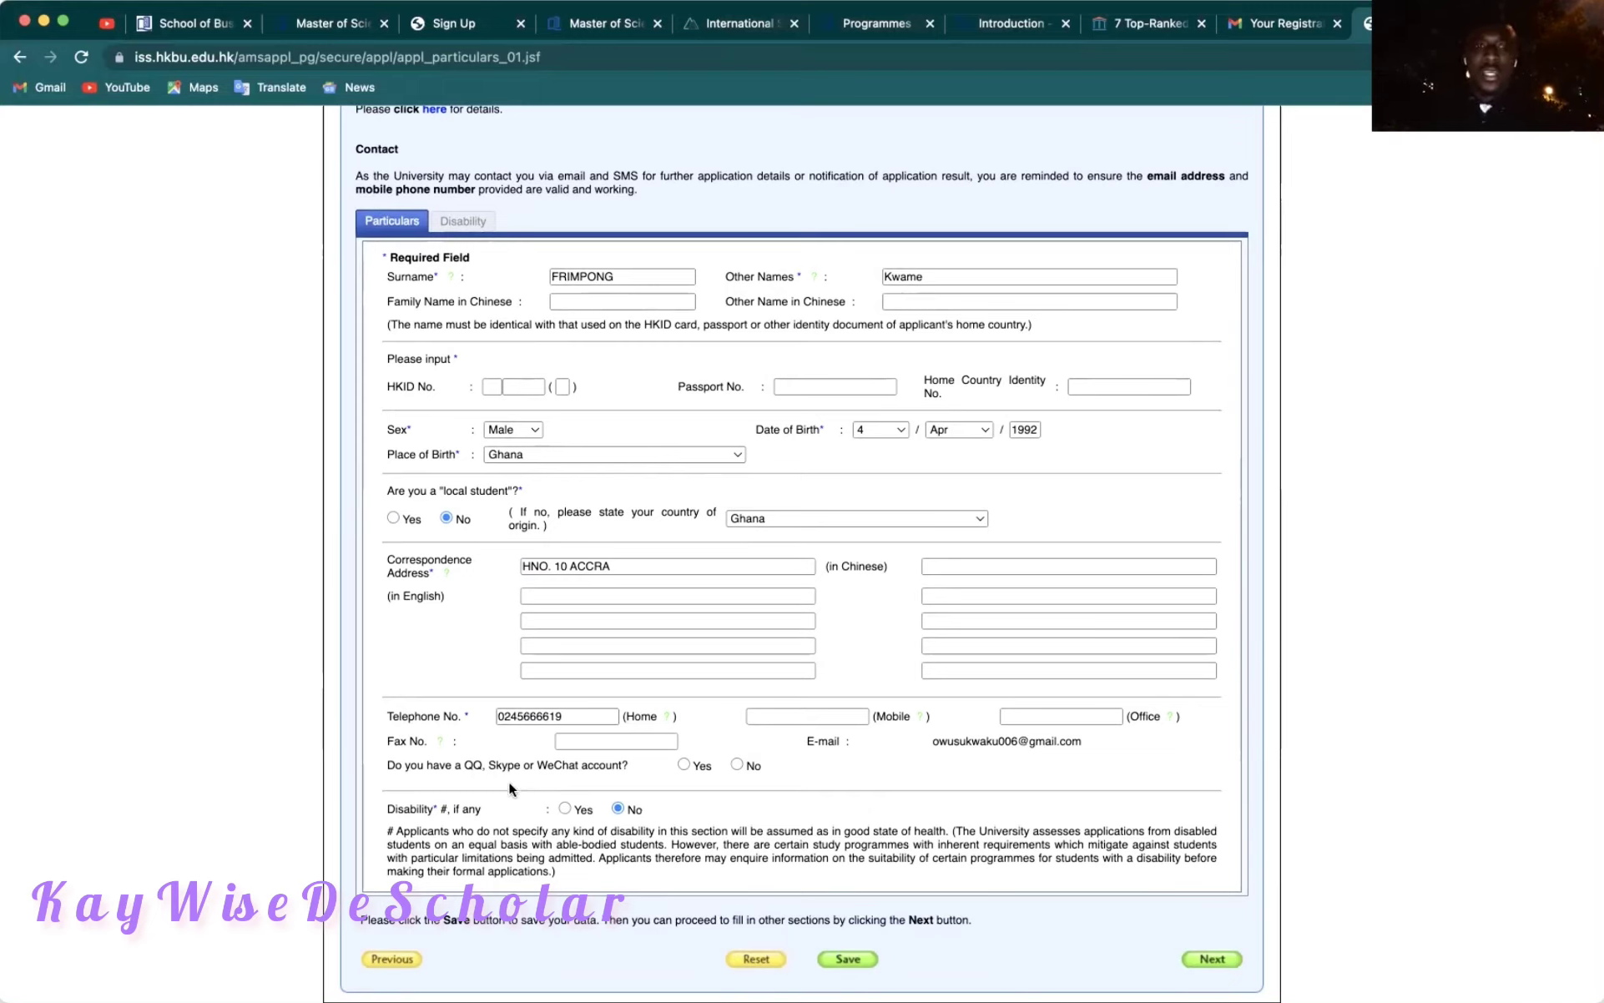
{"action": "left_click", "coordinate": [740, 765]}
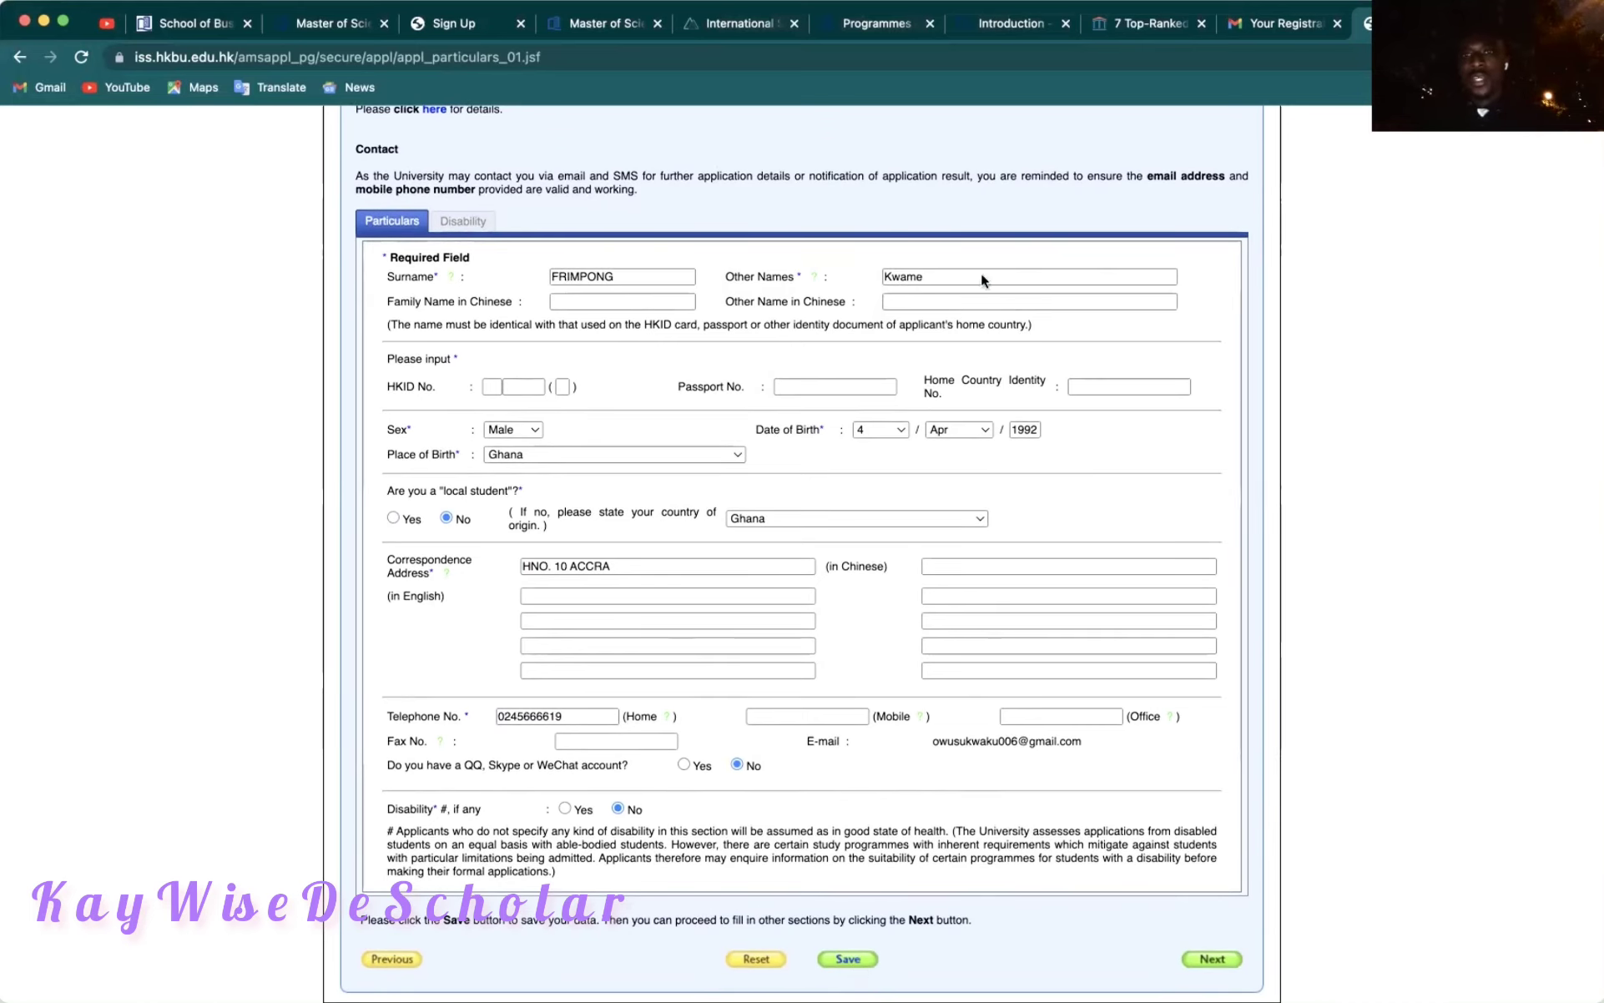
{"action": "key", "text": "Tab"}
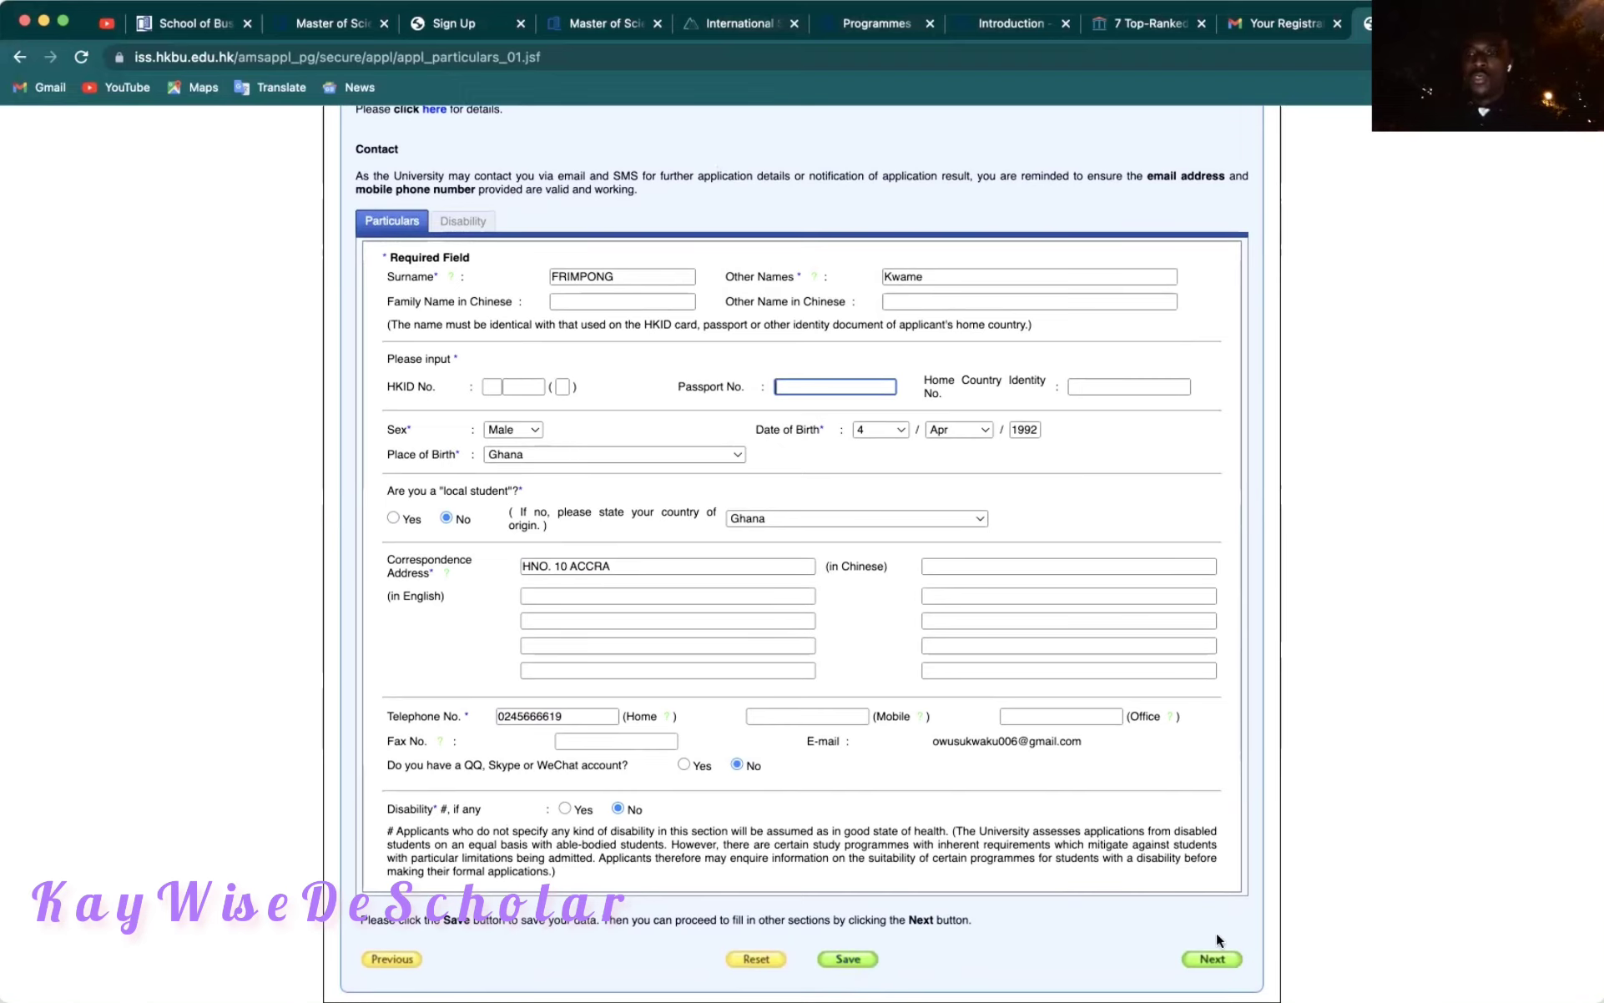
Skip past the Academic and Professional Qualifications pages without entering anything.
{"action": "left_click", "coordinate": [1212, 960]}
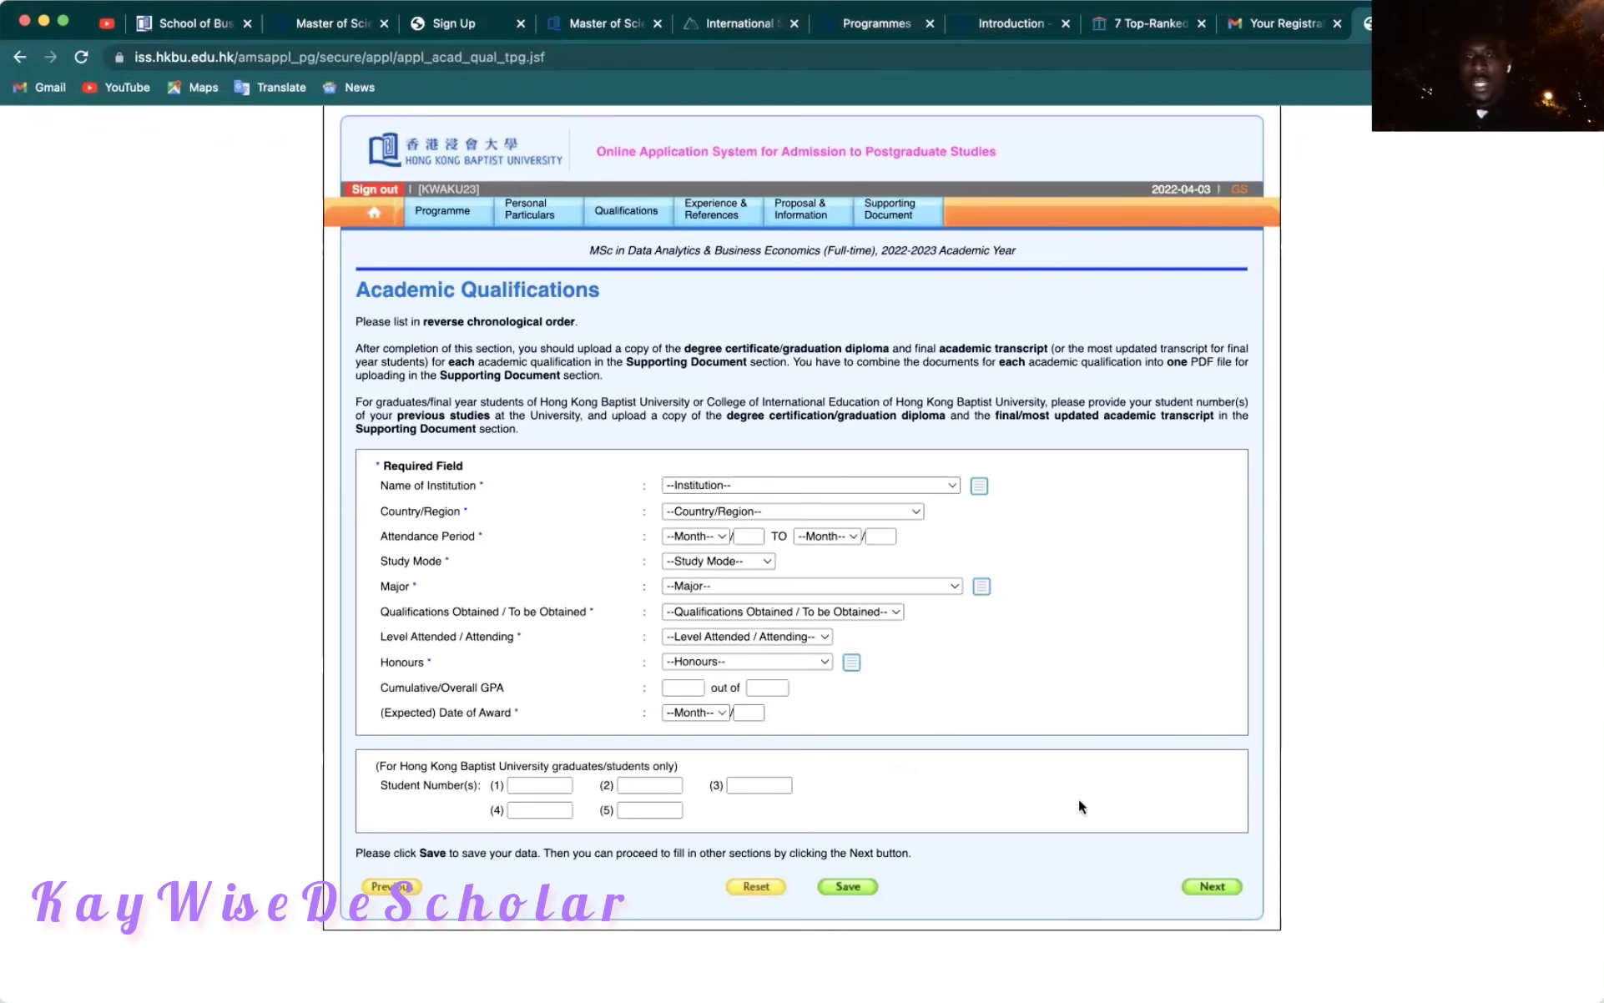
{"action": "left_click", "coordinate": [1206, 887]}
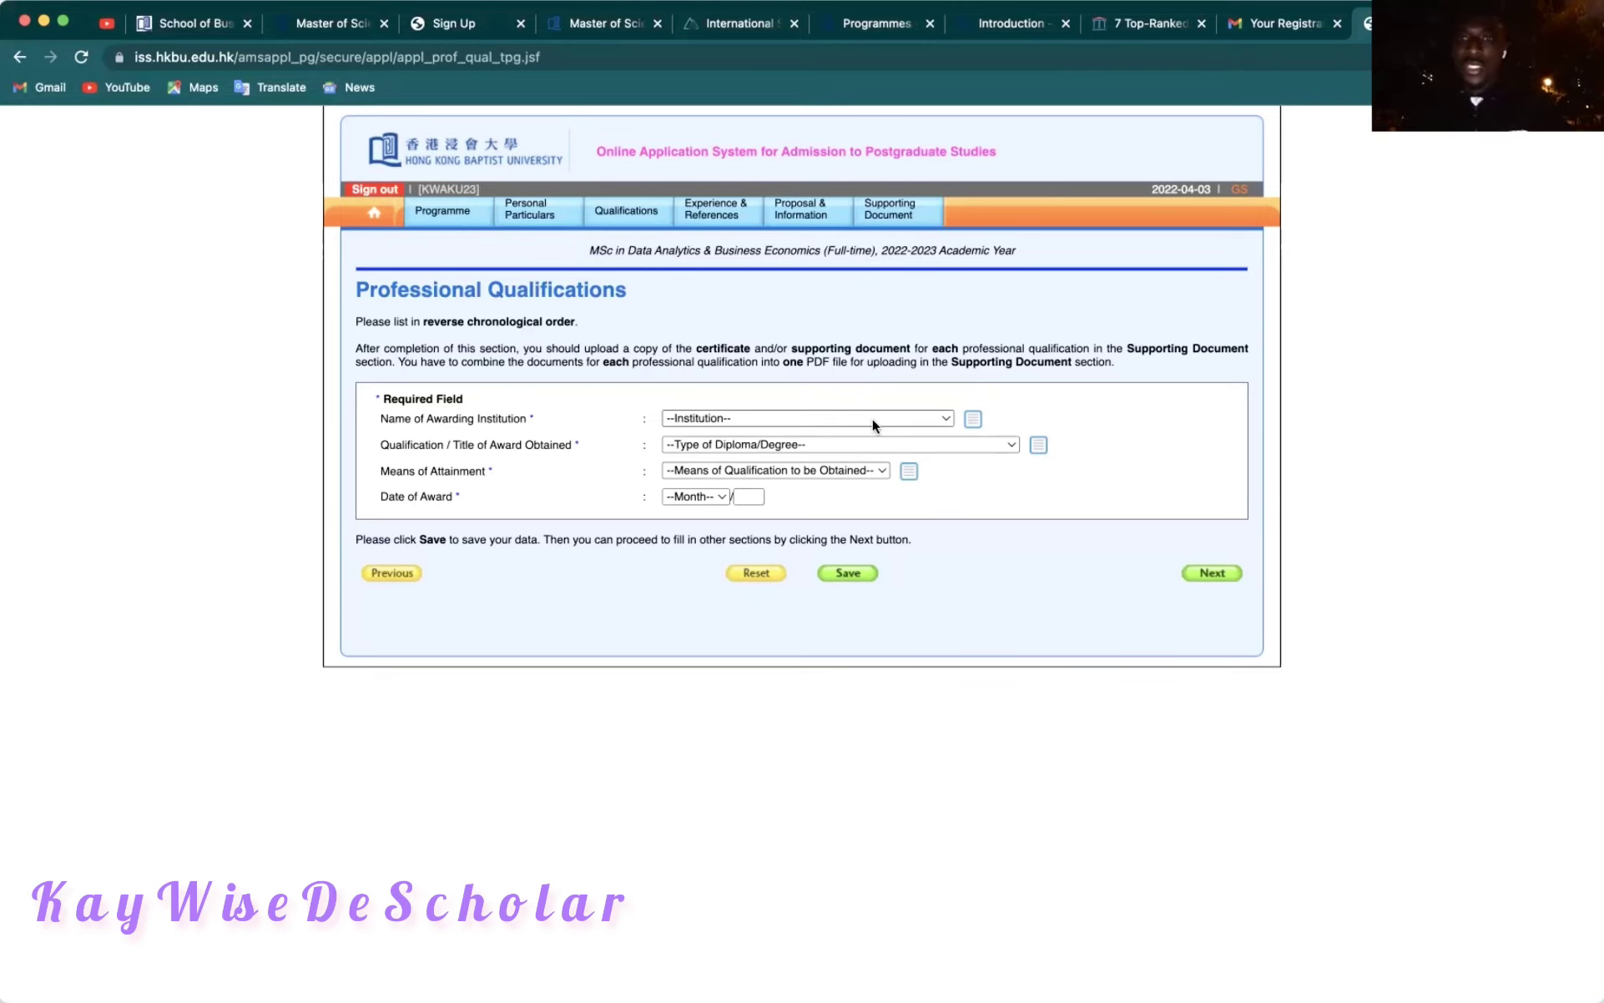
{"action": "left_click", "coordinate": [1211, 572]}
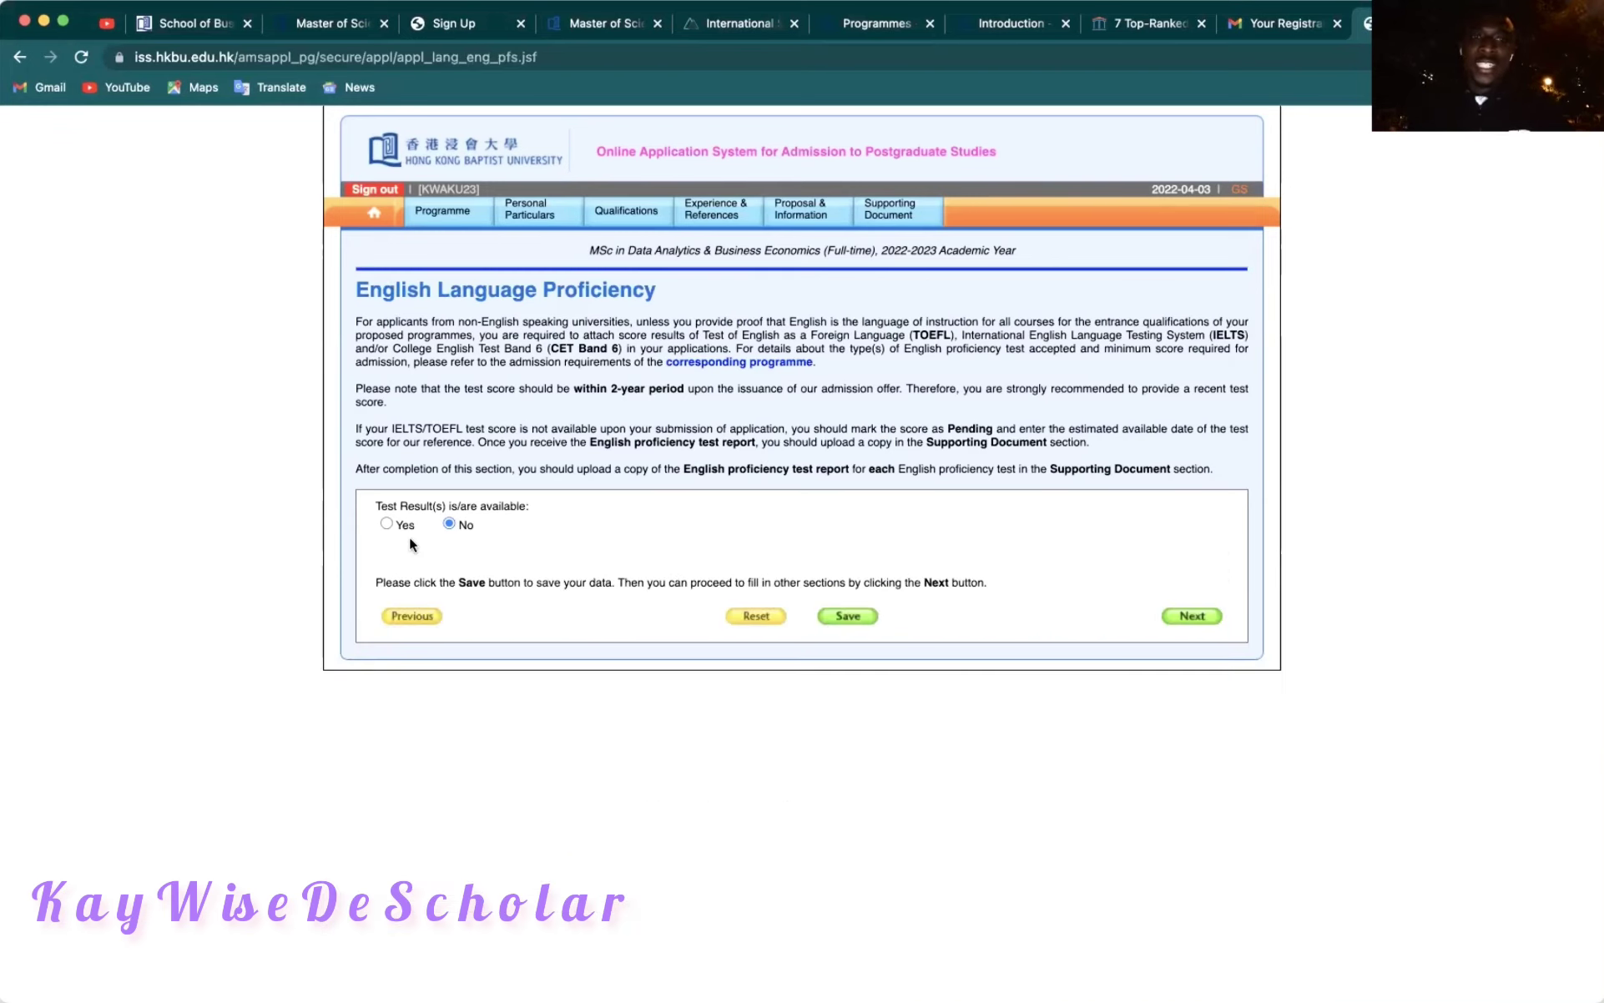
On the Language Proficiency page, choose 'English as a medium of instruction (EMI)' as Title of Examination.
{"action": "left_click", "coordinate": [1193, 617]}
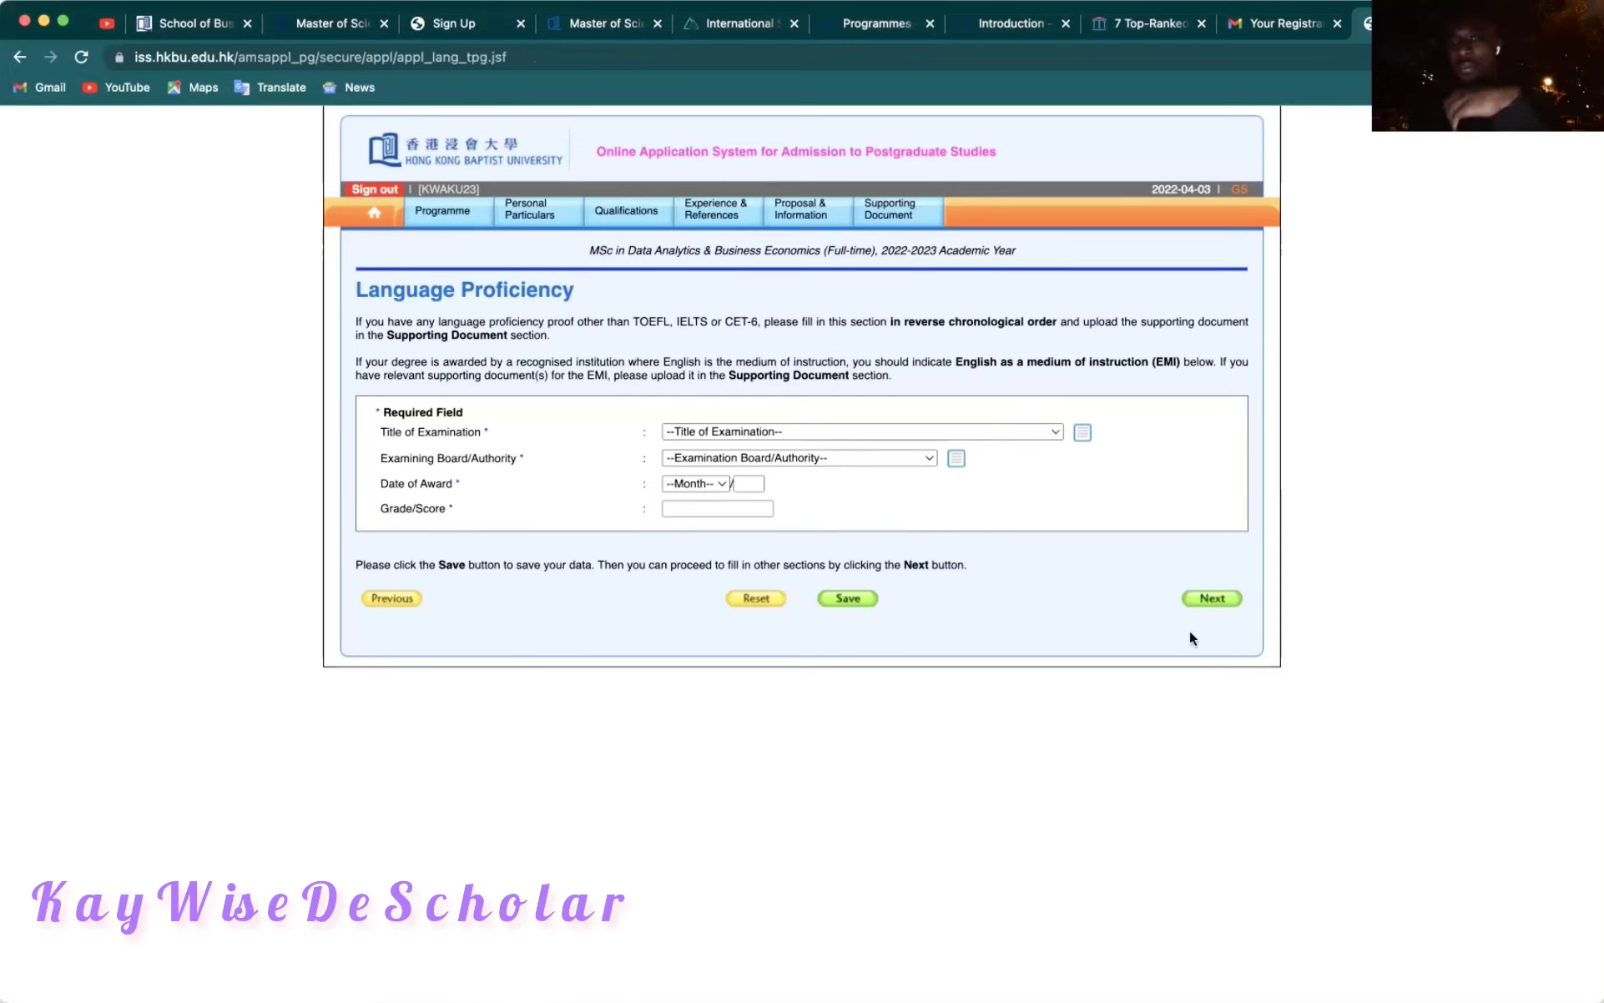
{"action": "left_click", "coordinate": [984, 430]}
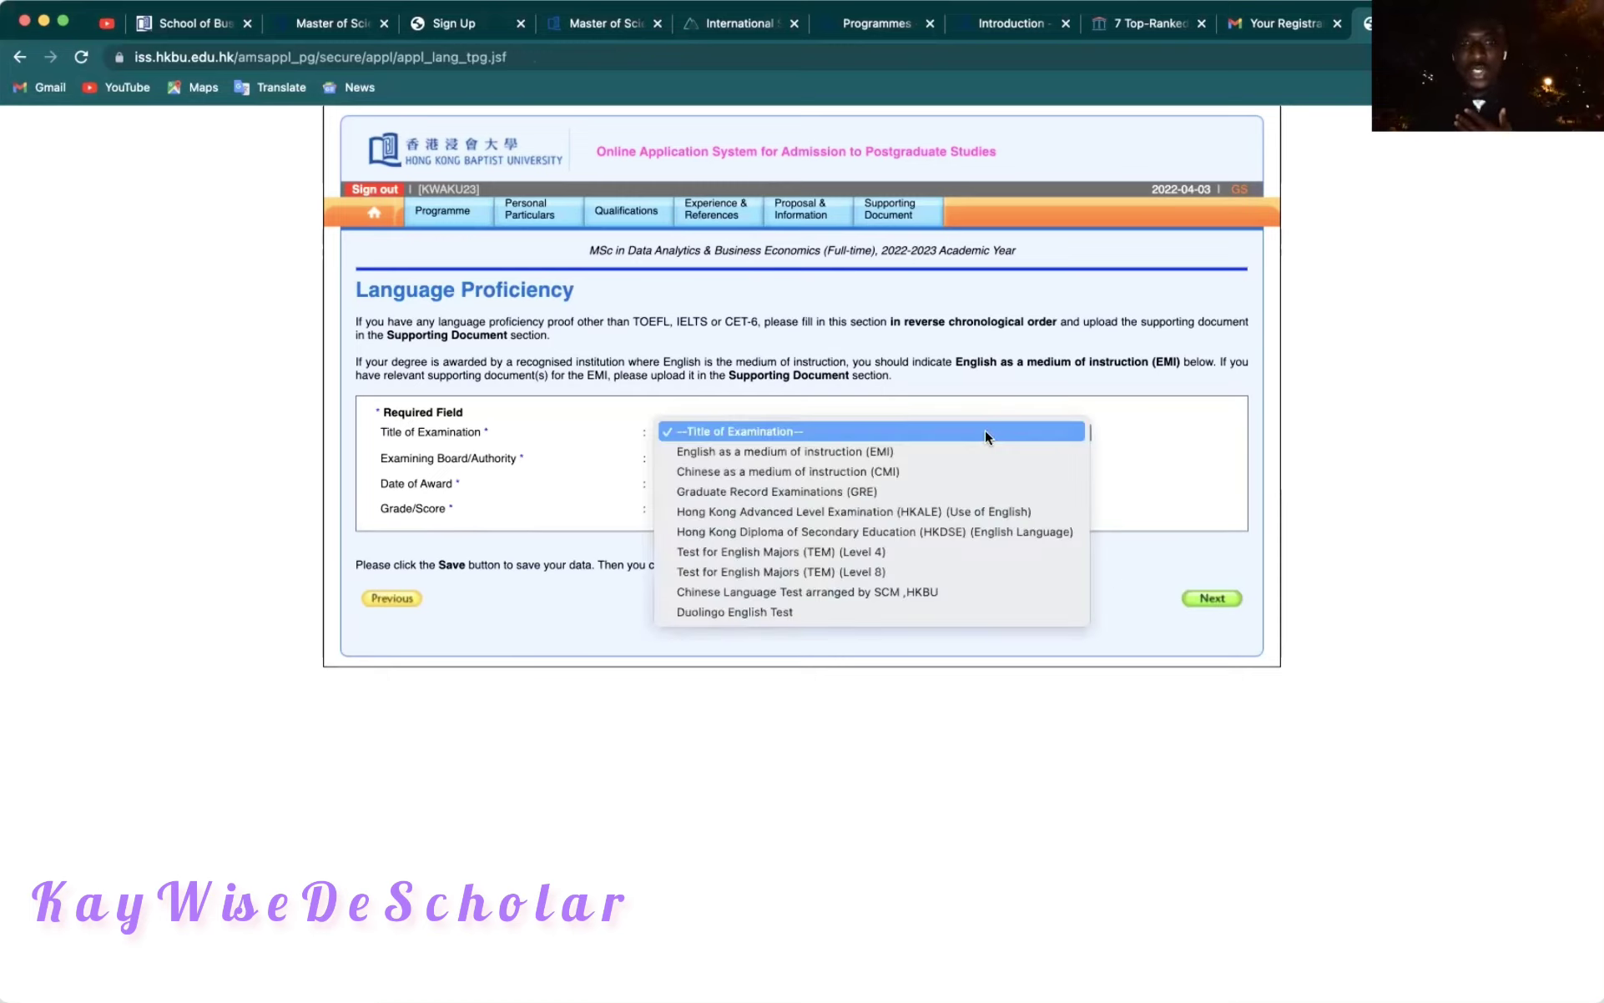
{"action": "left_click", "coordinate": [1162, 455]}
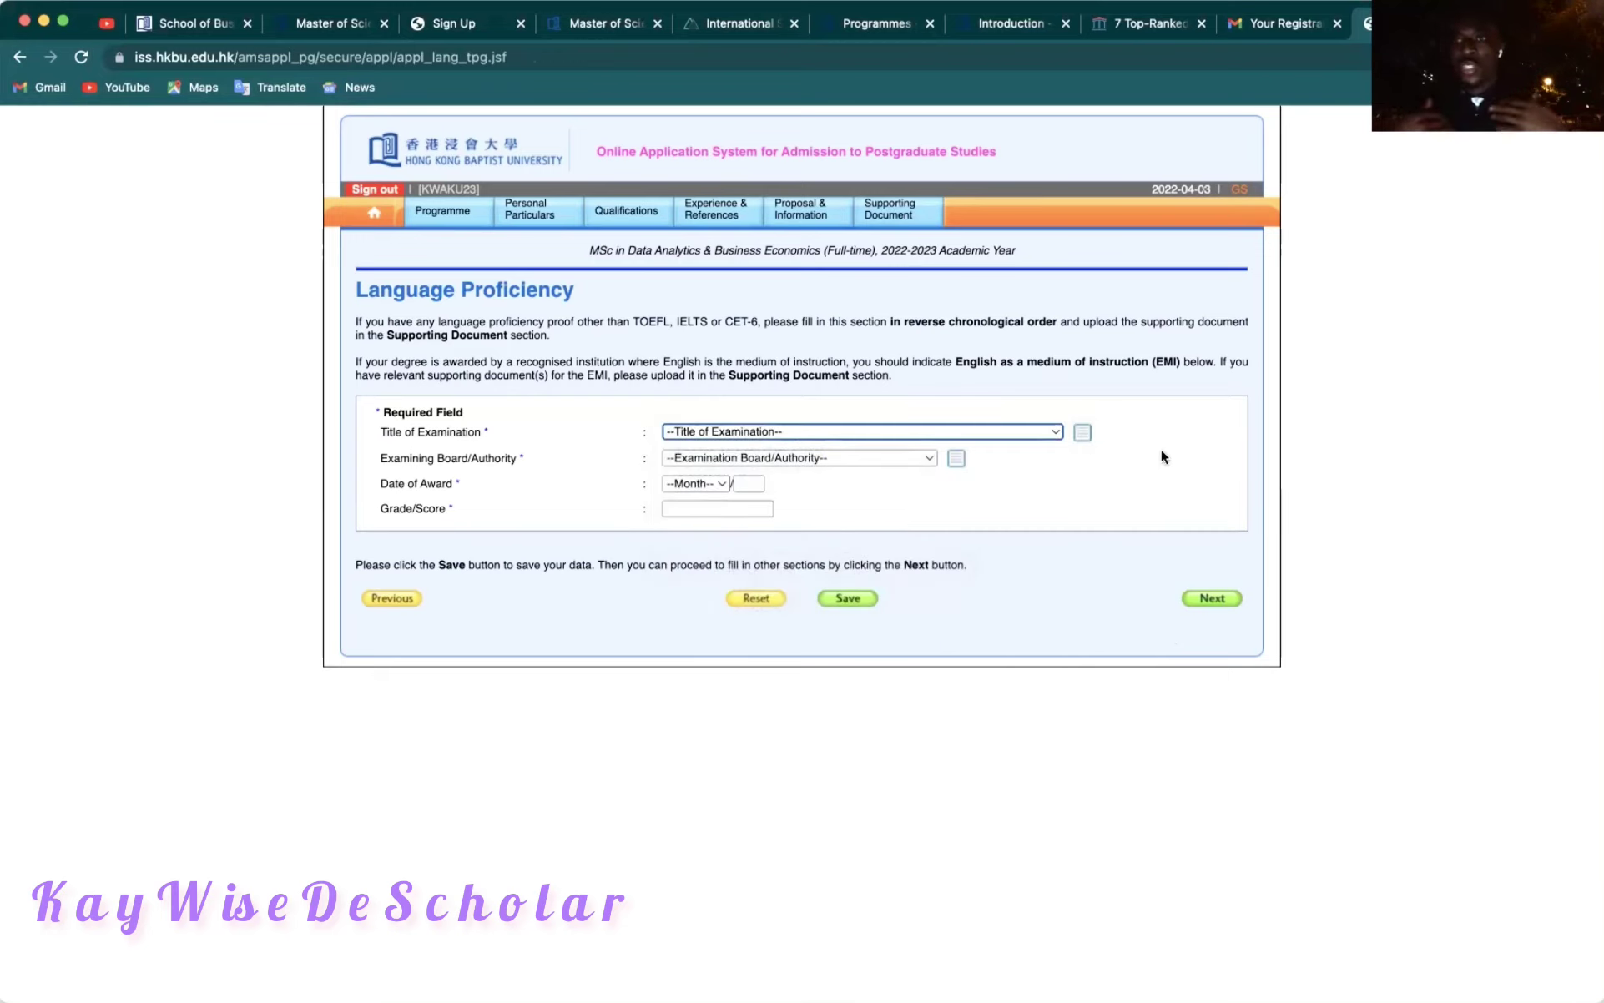
{"action": "left_click", "coordinate": [1050, 431]}
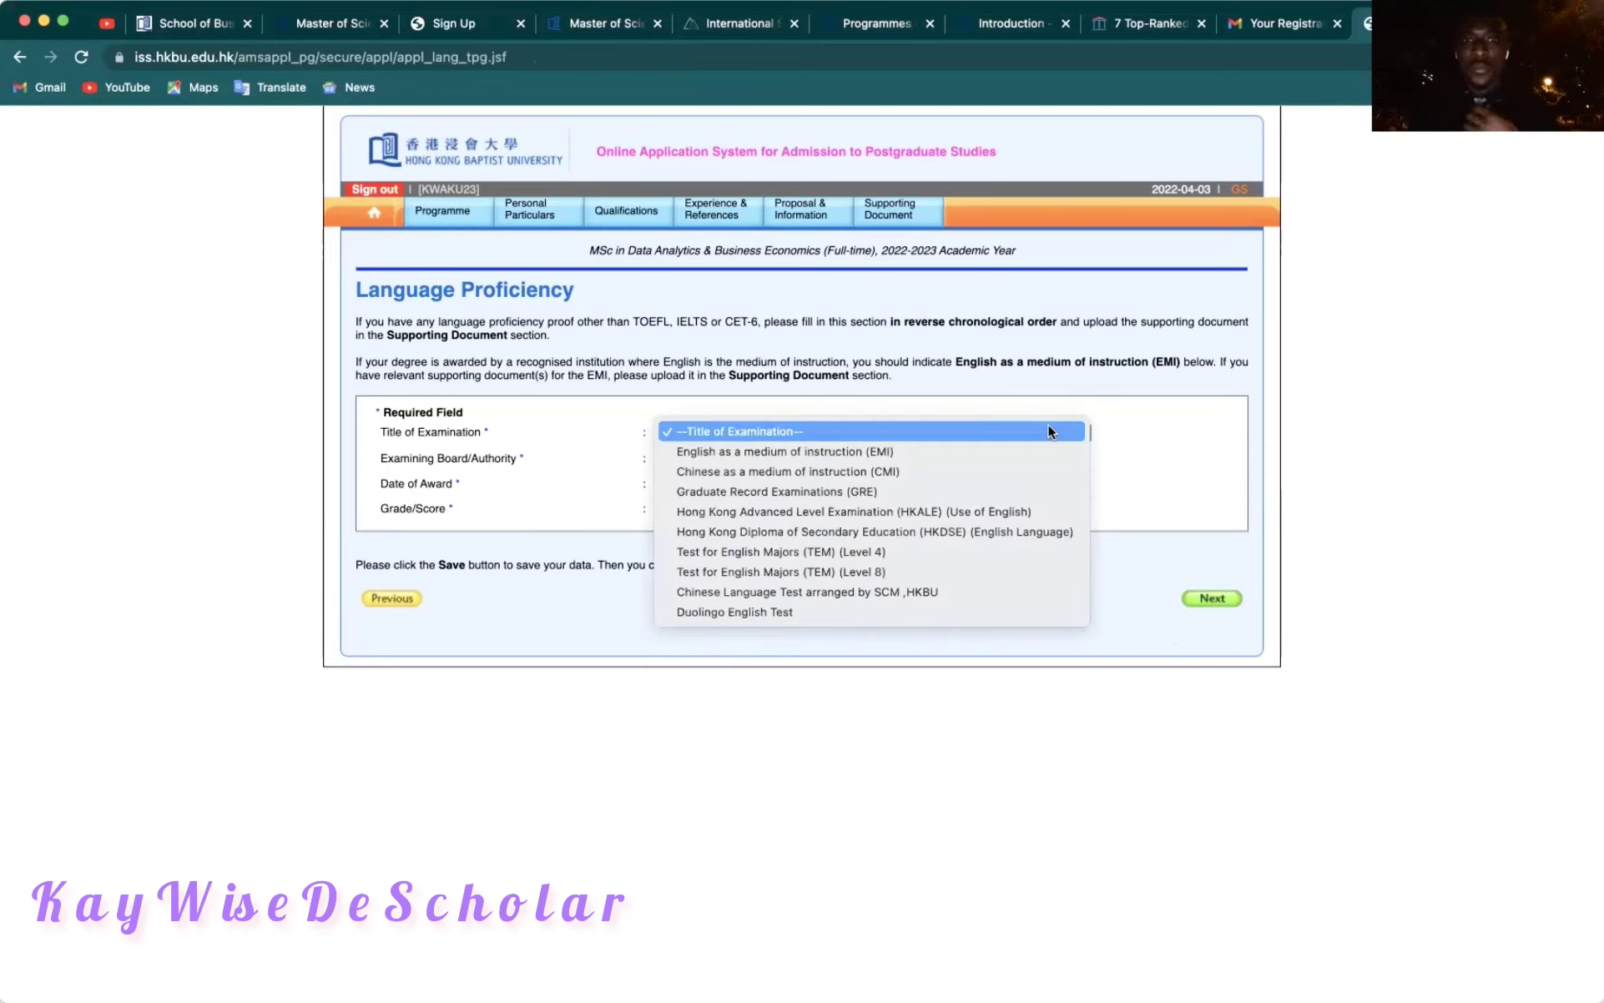
{"action": "left_click", "coordinate": [946, 450]}
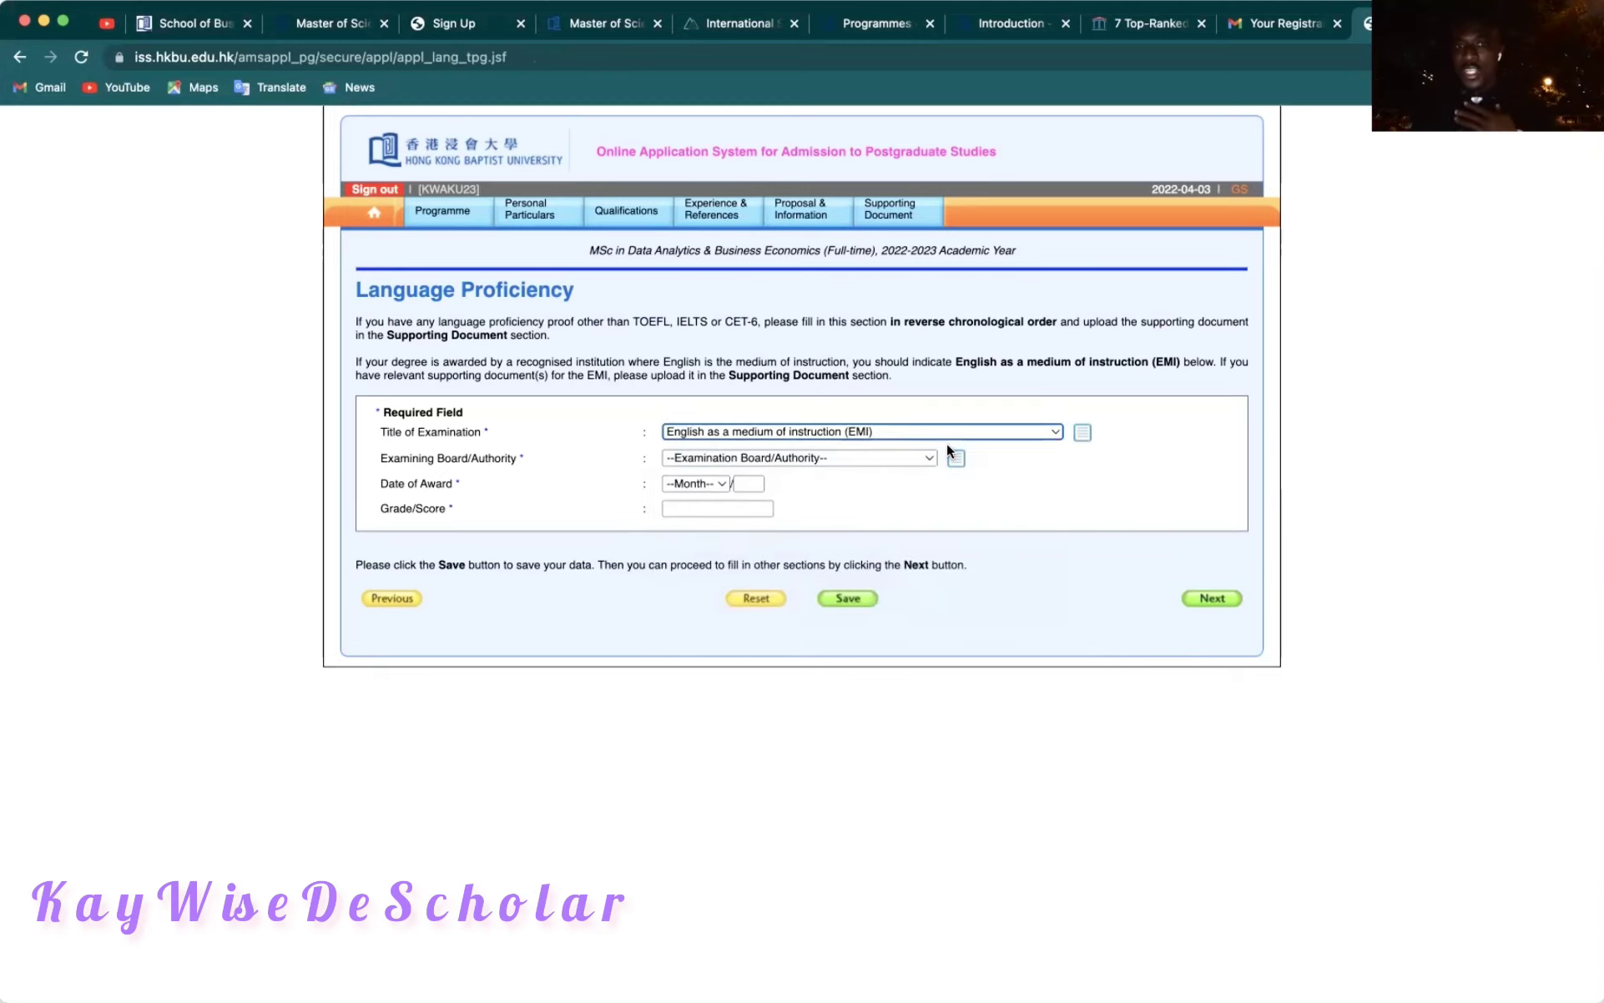
{"action": "left_click", "coordinate": [853, 458]}
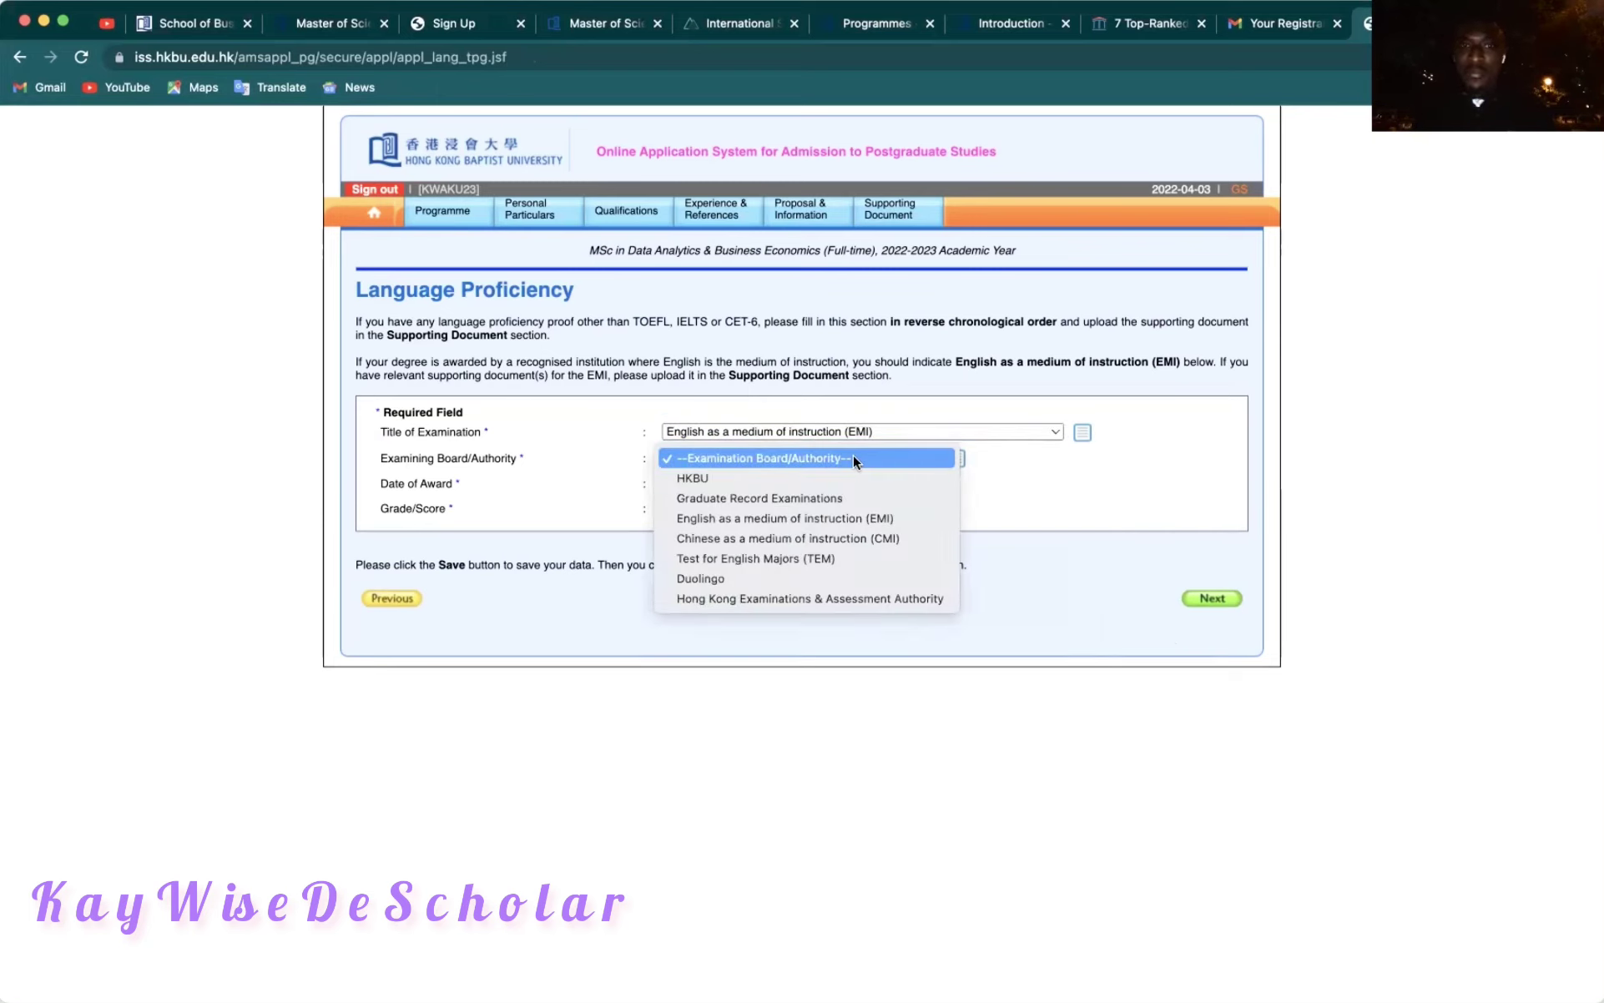